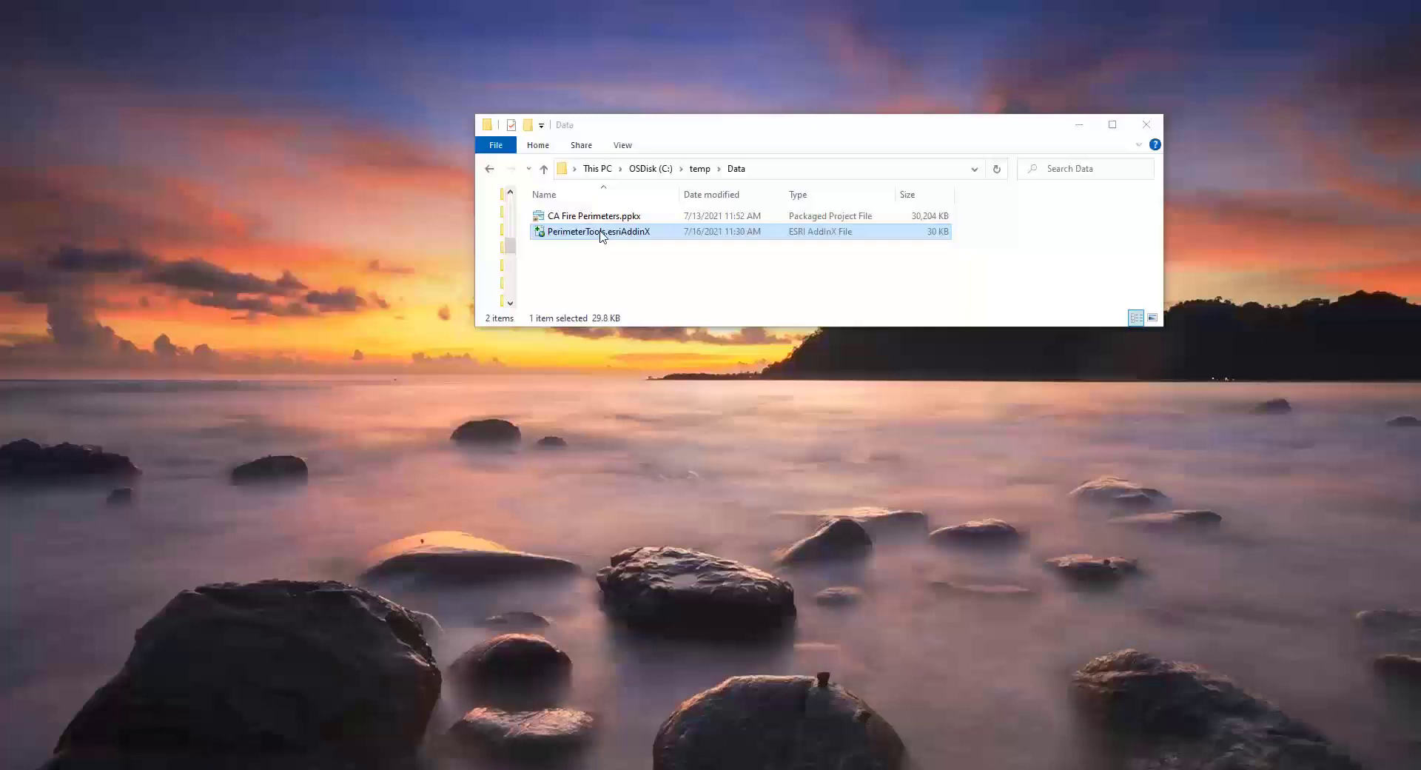
- Install the PerimeterTools.esriAddinX add-in from the Data folder
left_click(601, 235)
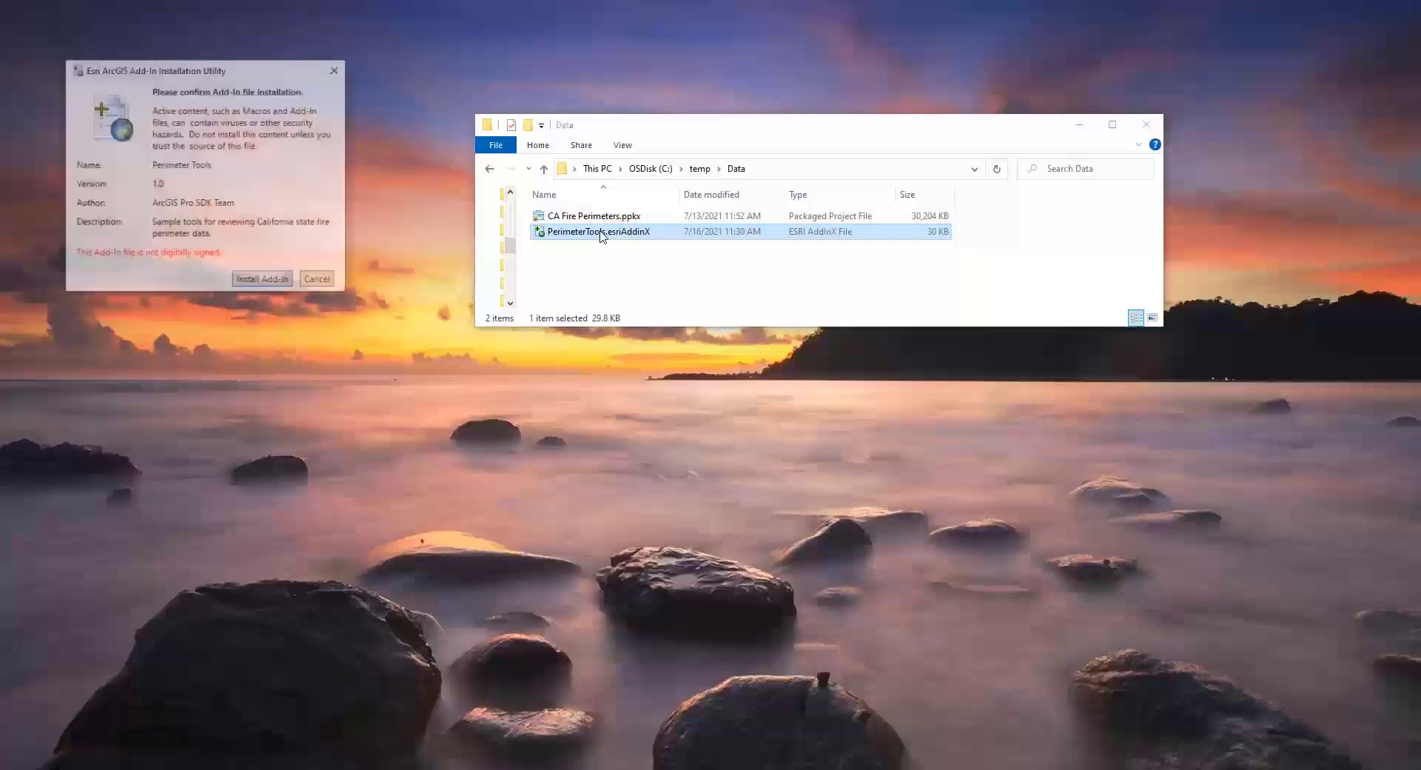
left_click(271, 282)
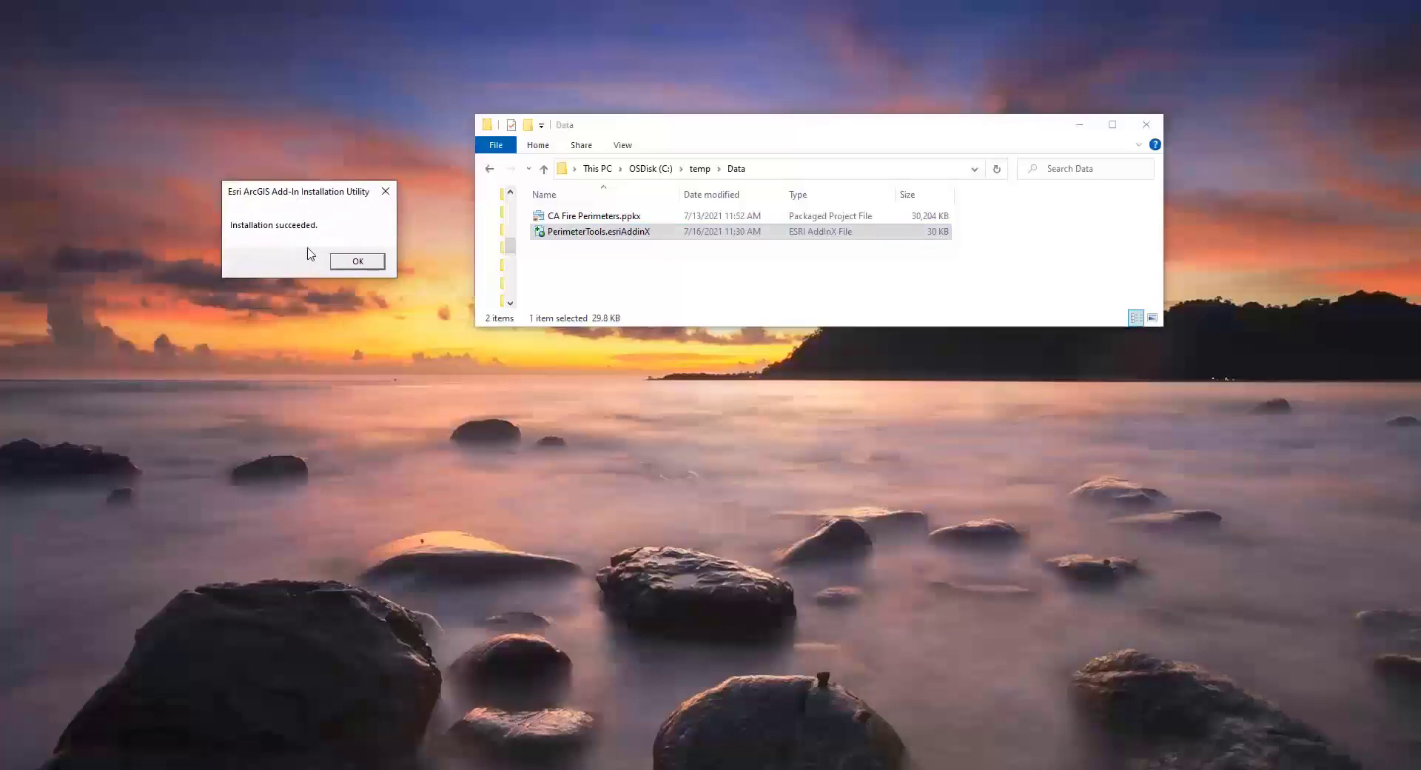
left_click(362, 260)
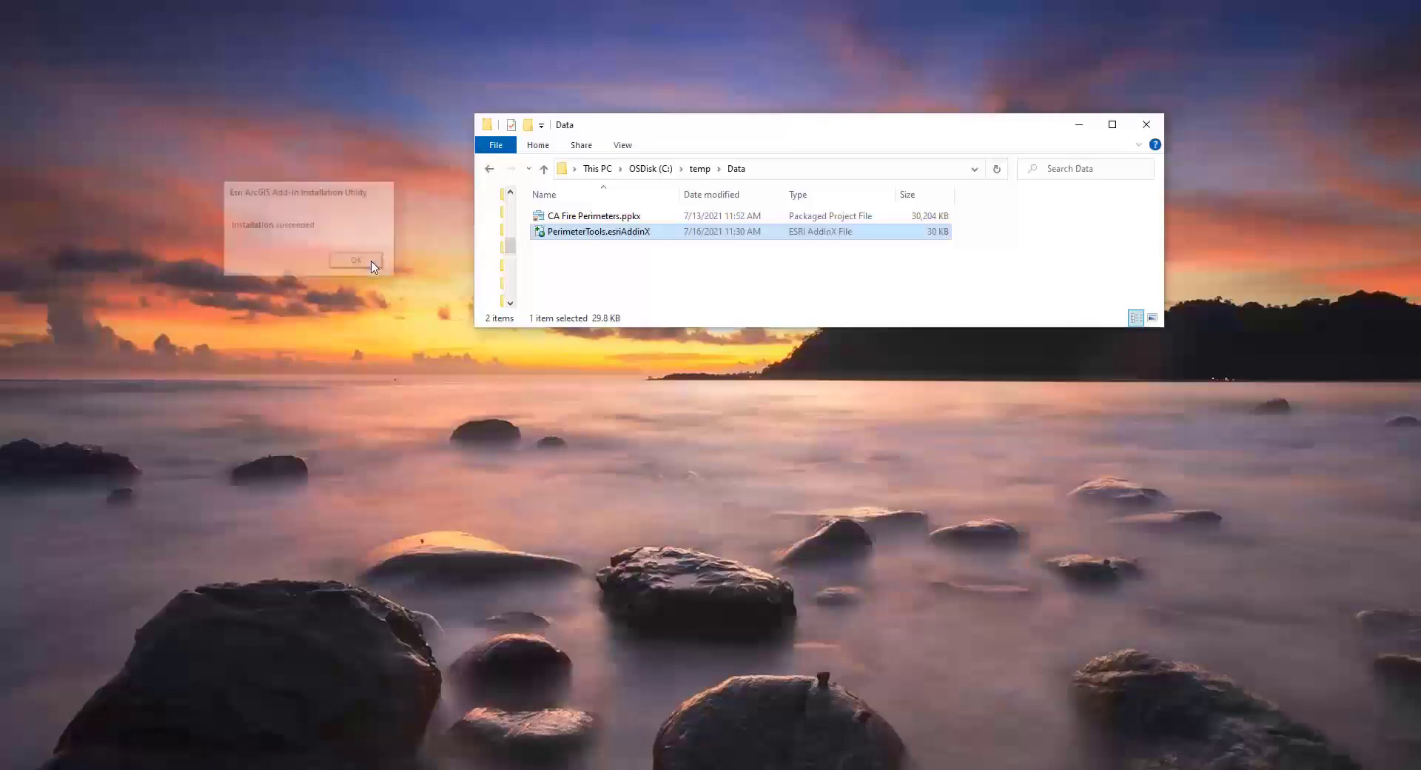
- Open the CA Fire Perimeters.ppkx project package and go to the Greater Los Angeles bookmark
double_click(571, 216)
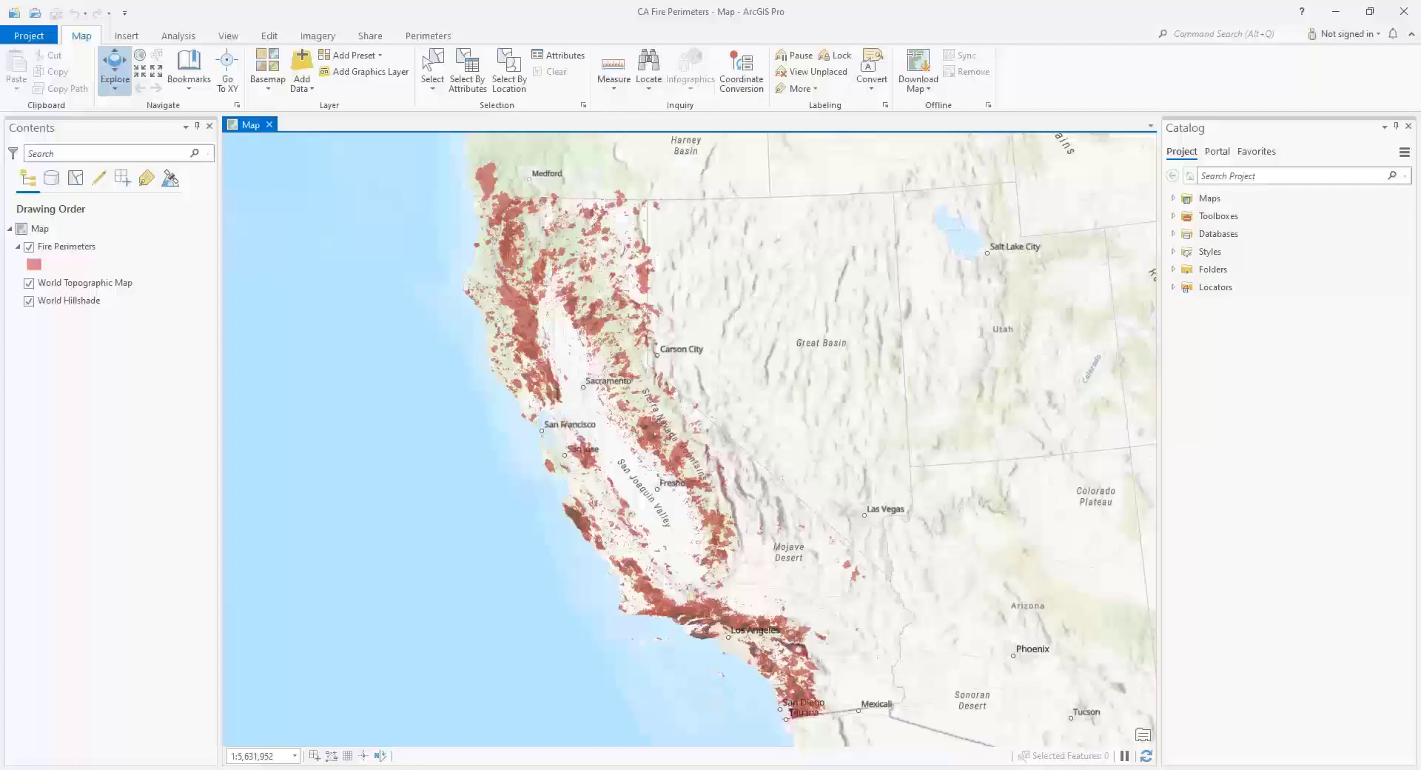
left_click(194, 95)
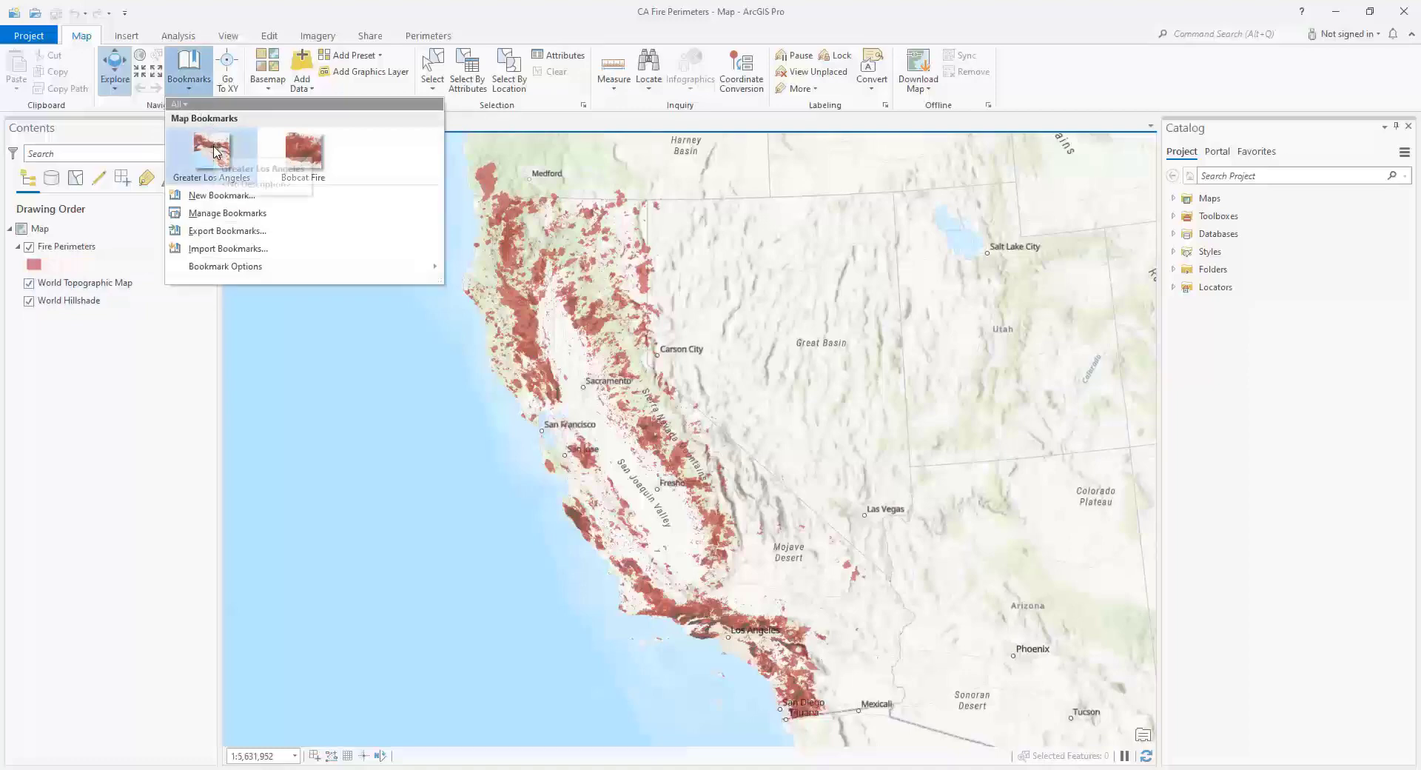
left_click(215, 151)
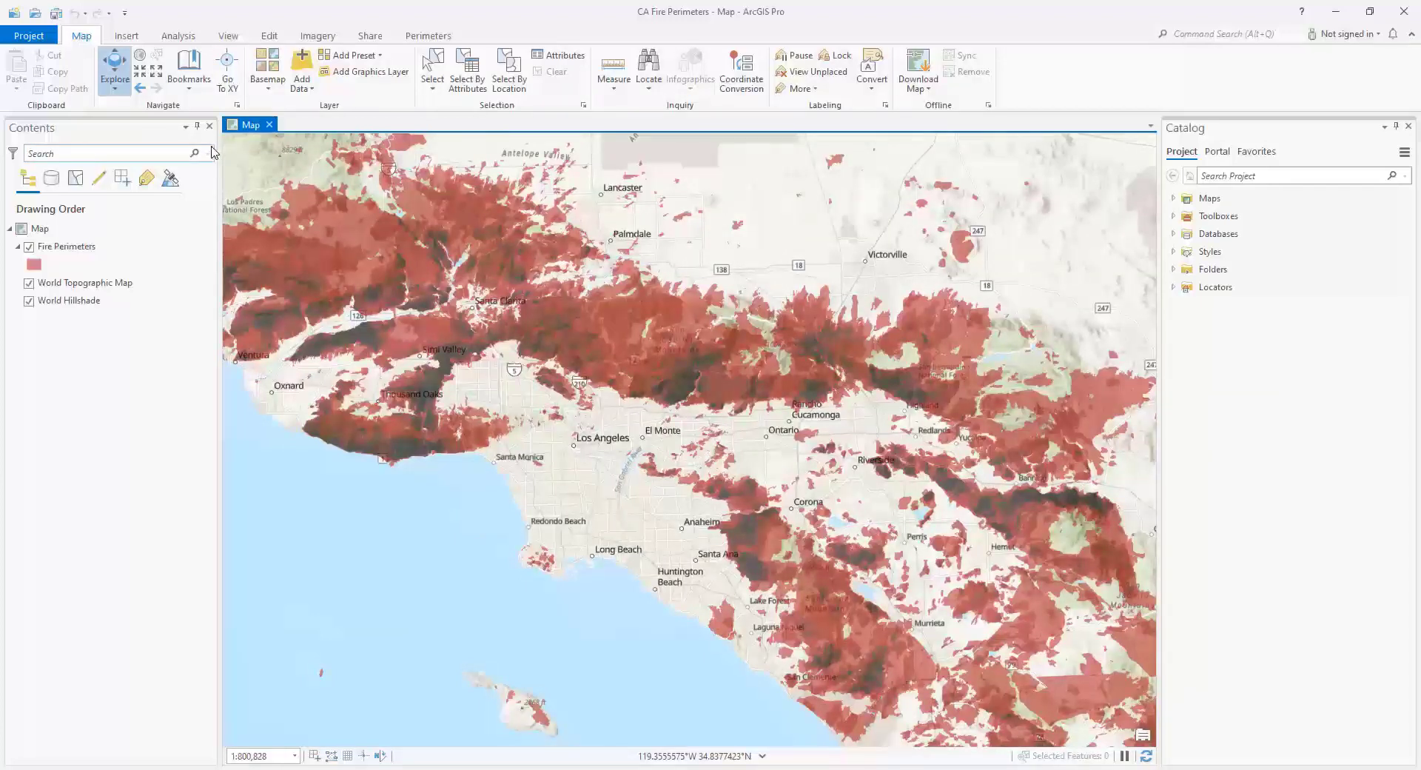
- Review the Fire Perimeters layer's transparency and blend settings, and go to the Bobcat Fire bookmark
left_click(144, 247)
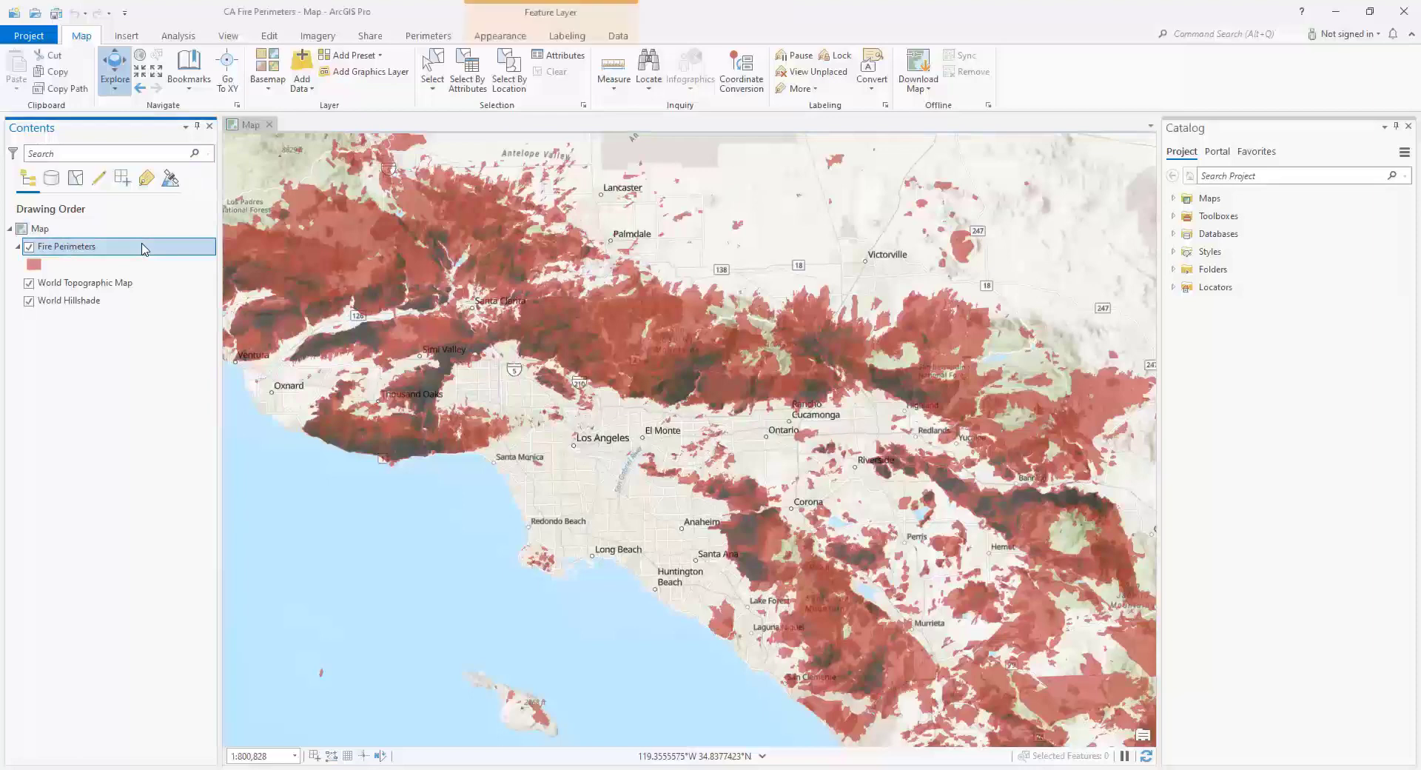
left_click(499, 39)
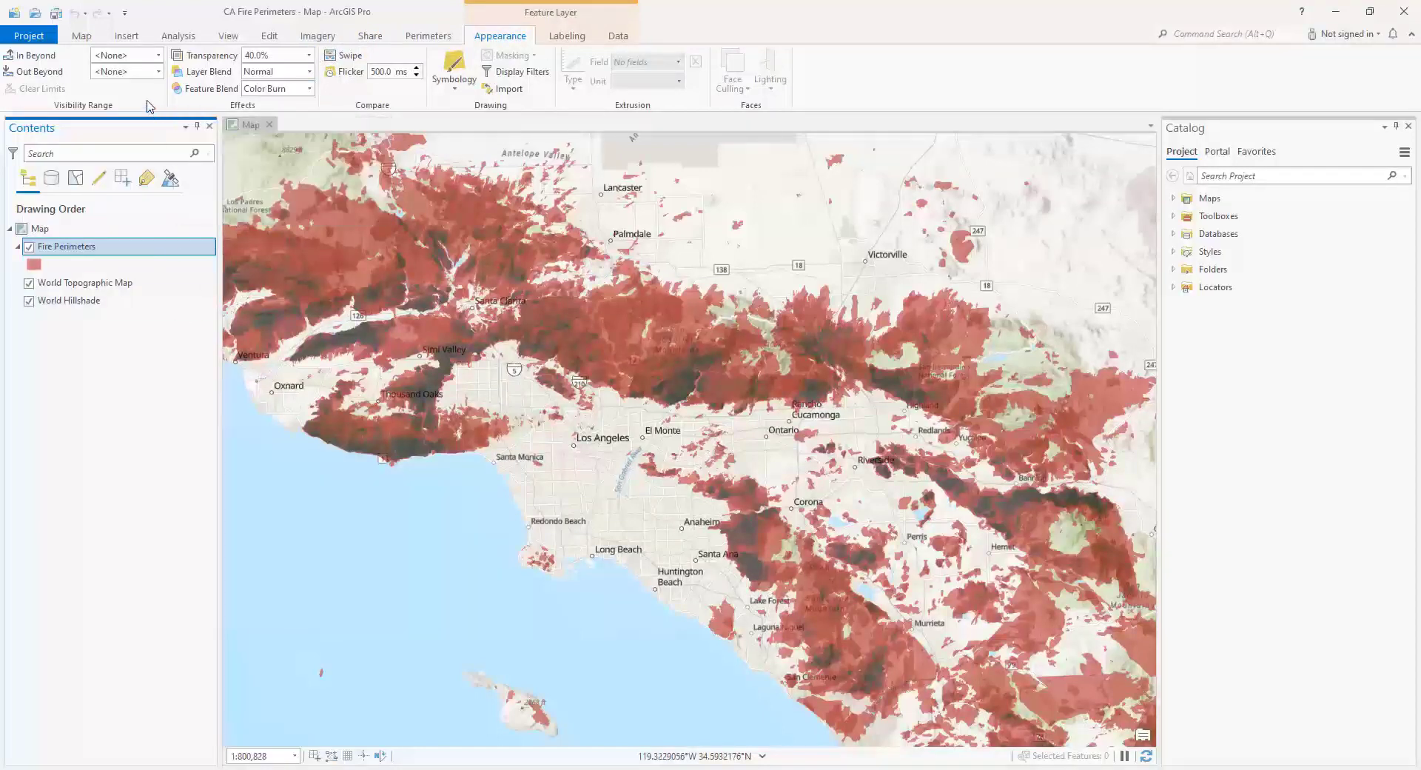
left_click(83, 37)
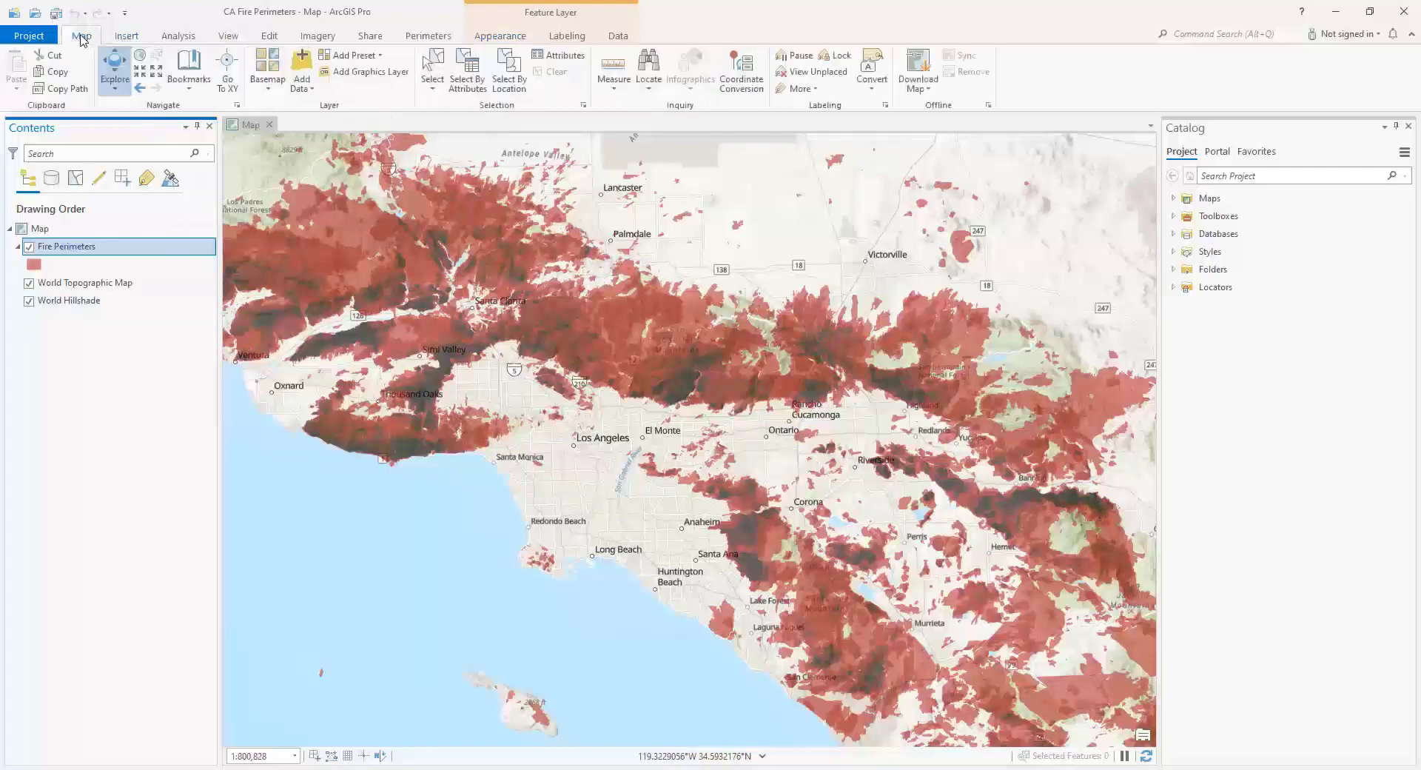
left_click(194, 87)
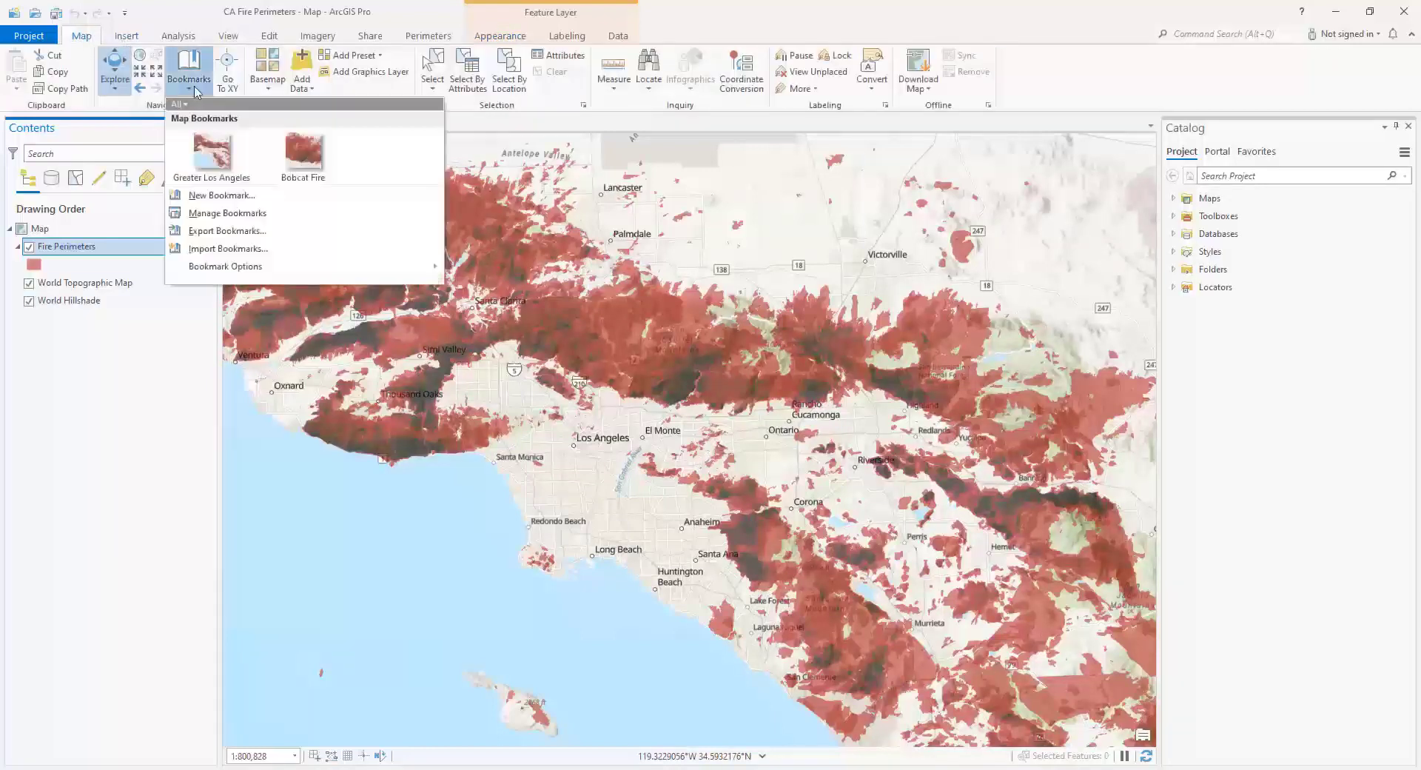
left_click(310, 151)
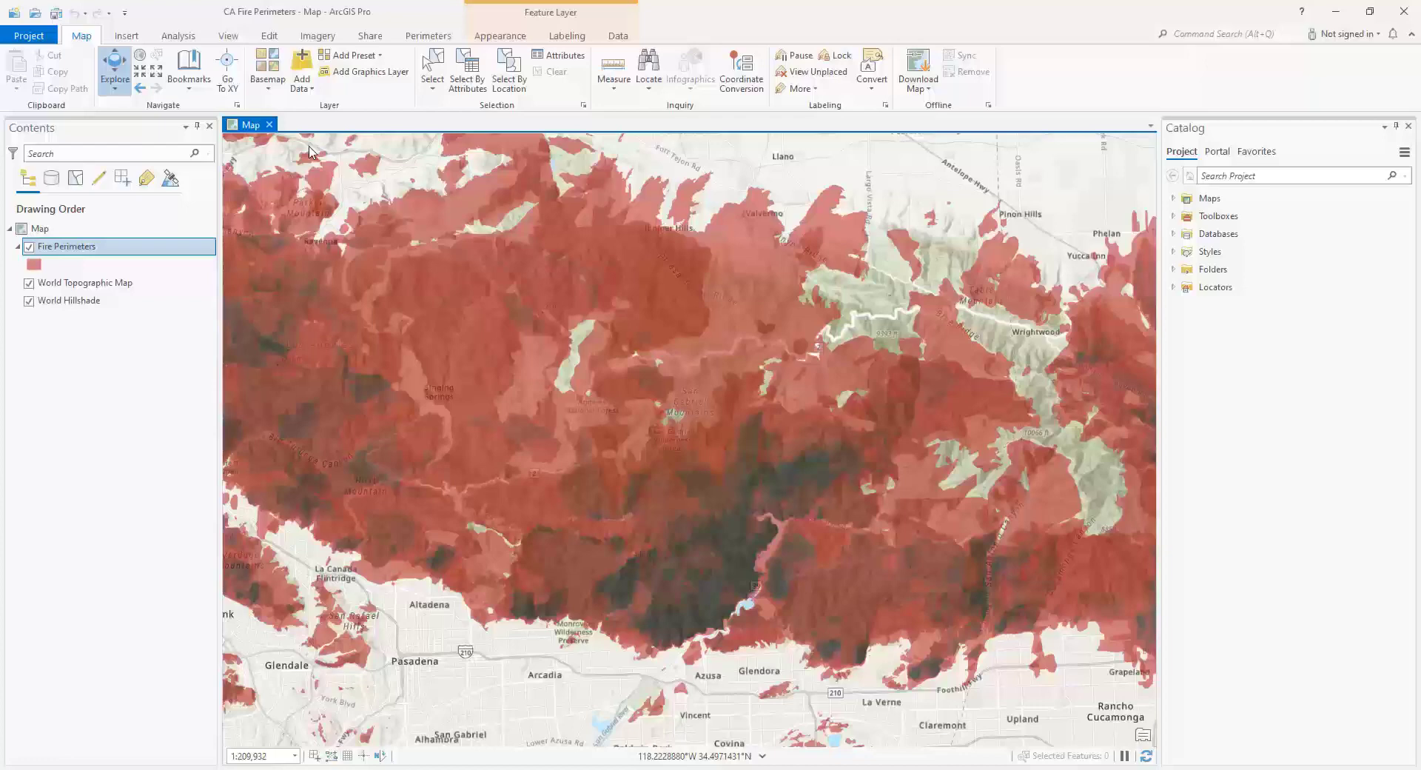
- Show the perimeter tools and identify the Bobcat fire perimeter north of Monrovia to examine its attributes and full extent
left_click(424, 38)
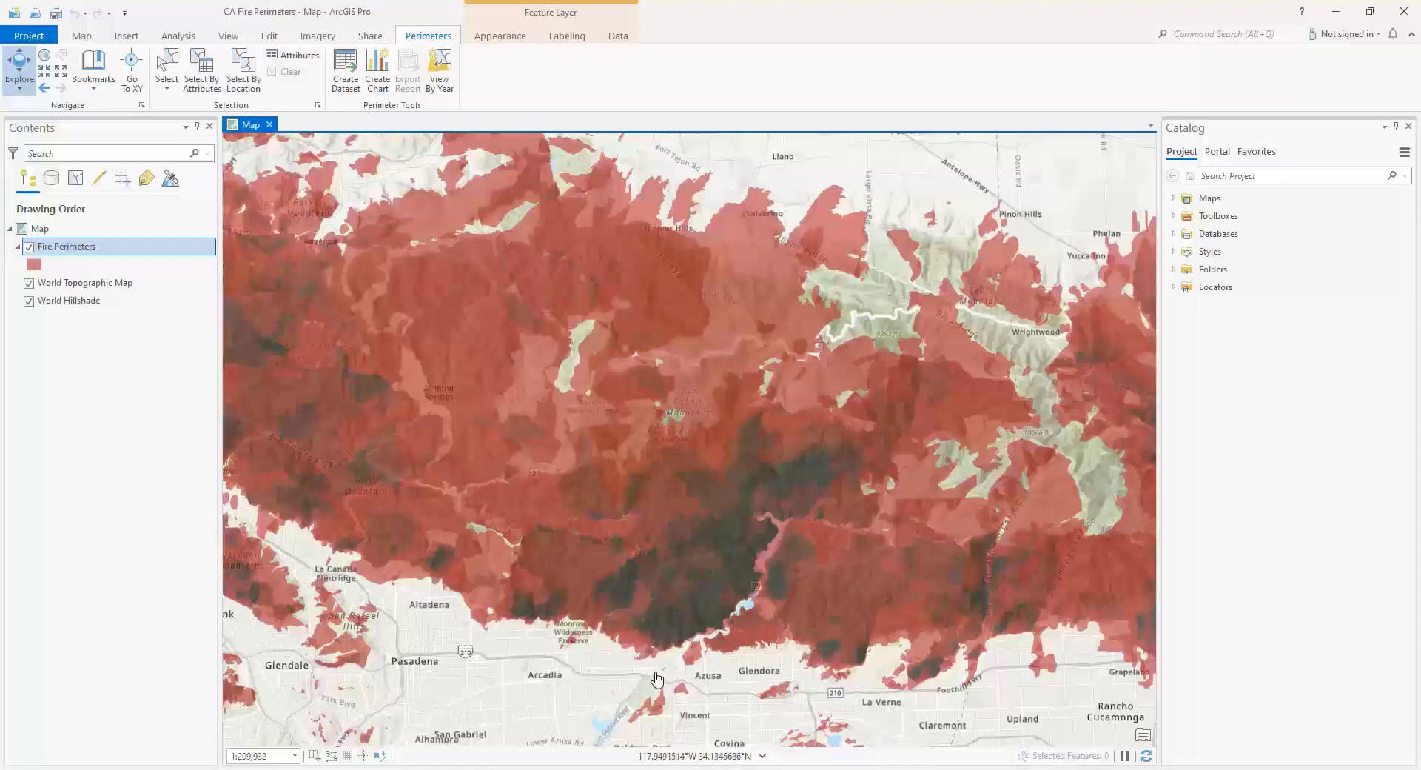
scroll(661, 667, "up", 2)
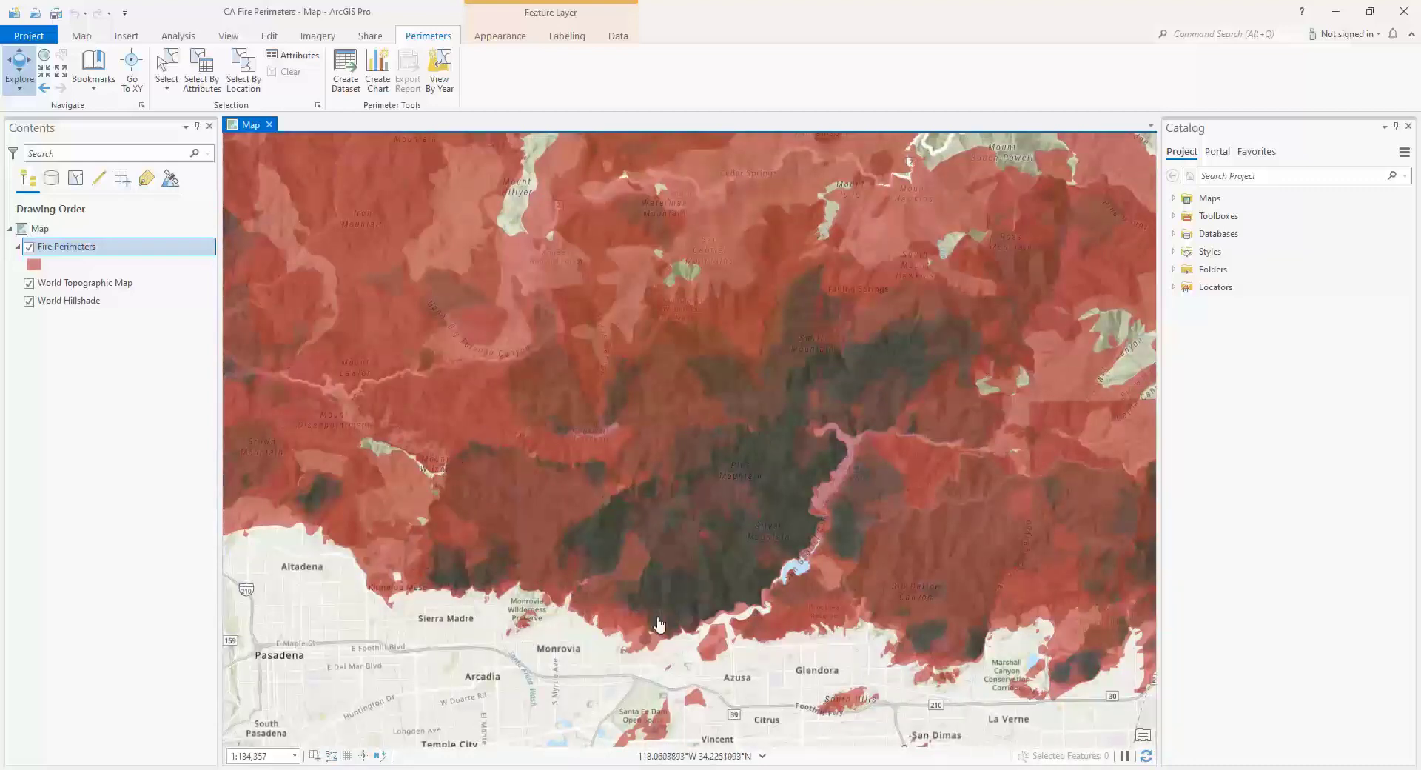
left_click(561, 519)
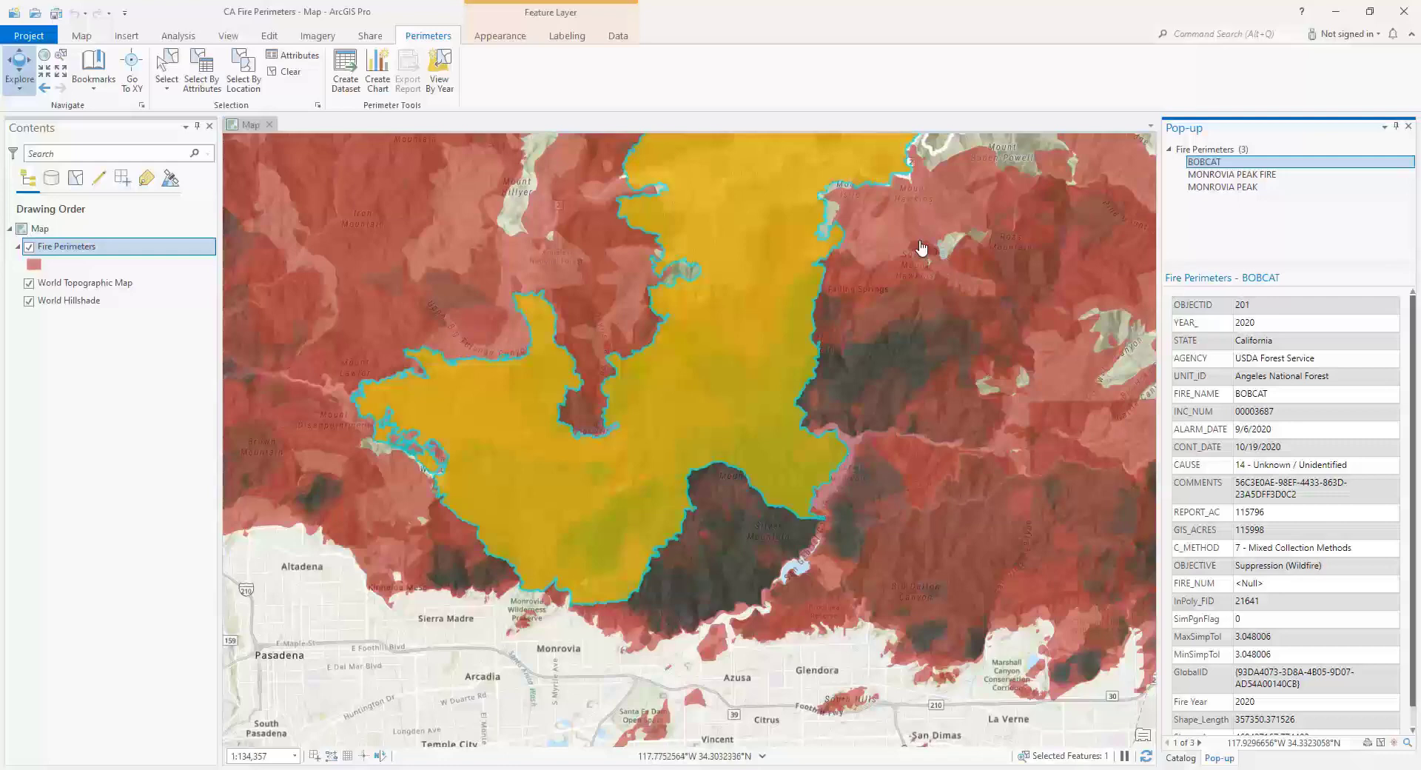
left_click_drag(921, 246, 855, 603)
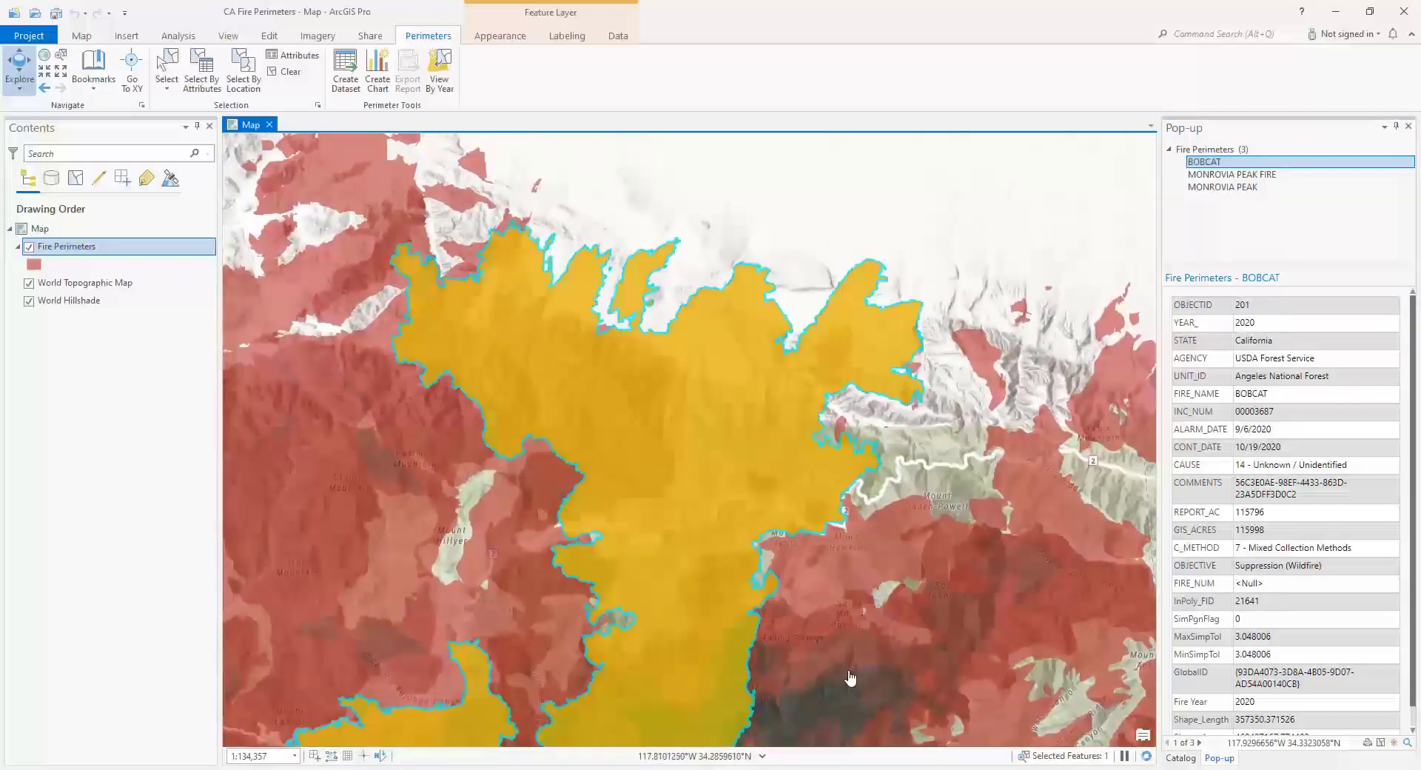
left_click_drag(851, 676, 904, 399)
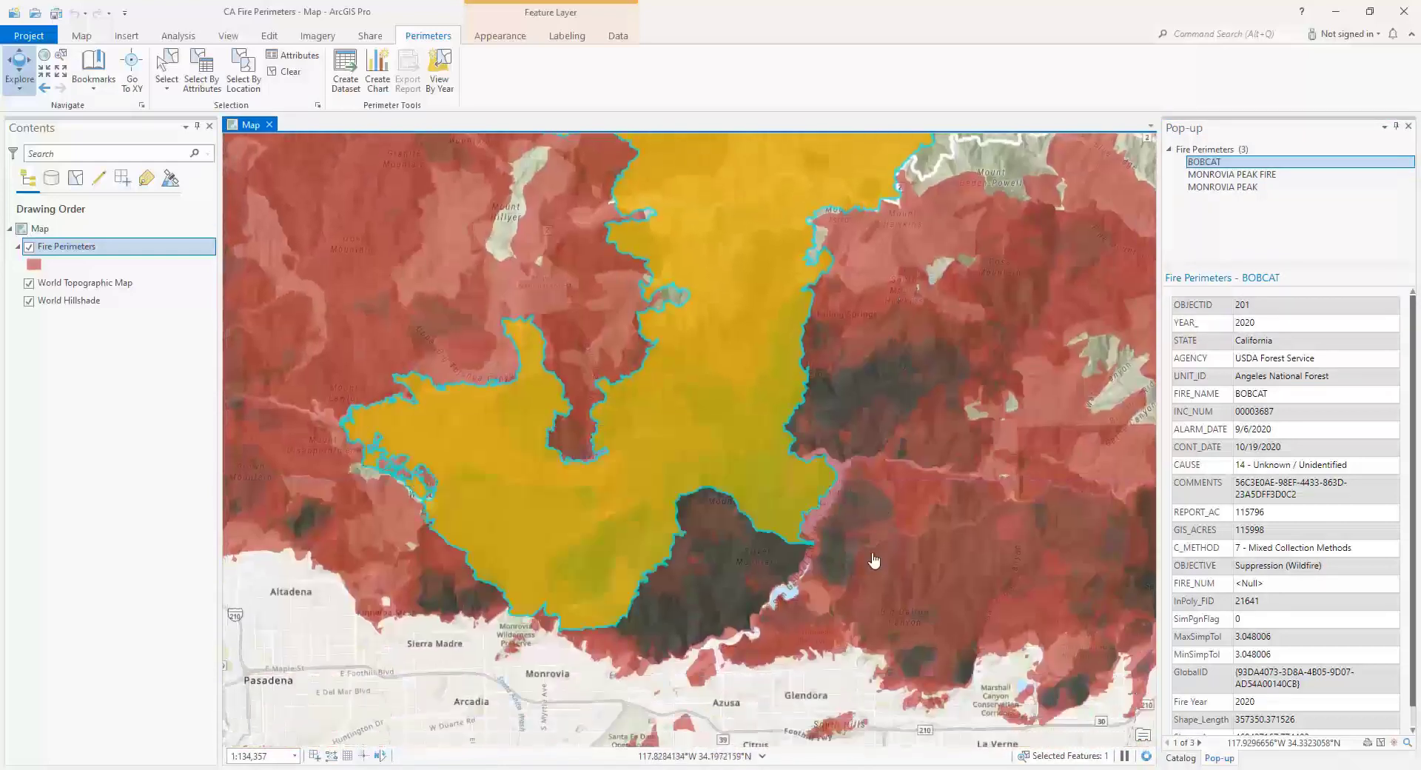
left_click_drag(874, 563, 928, 447)
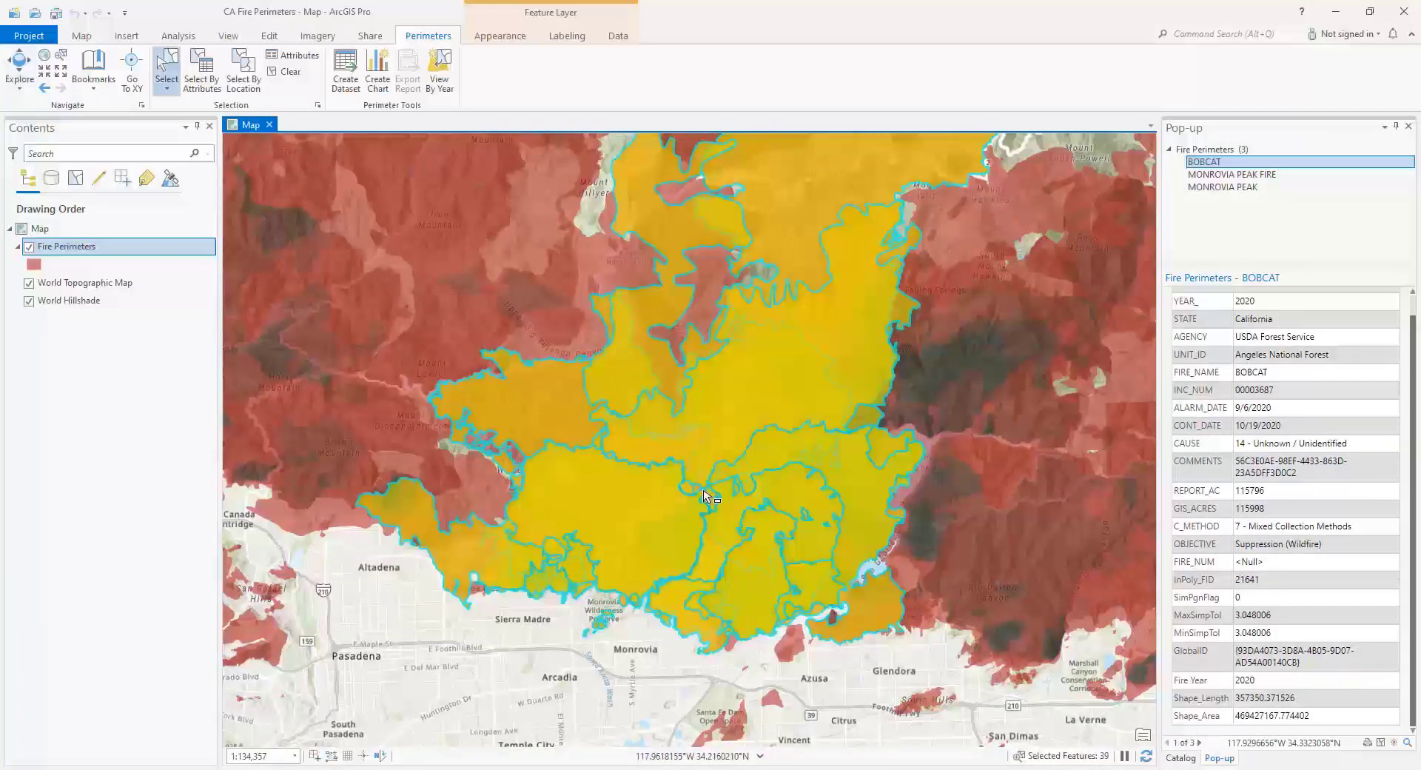
- Select the fire perimeters just north of Monrovia and create a dataset from them in a new file geodatabase named Monrovia_Area
left_click_drag(479, 654, 843, 582)
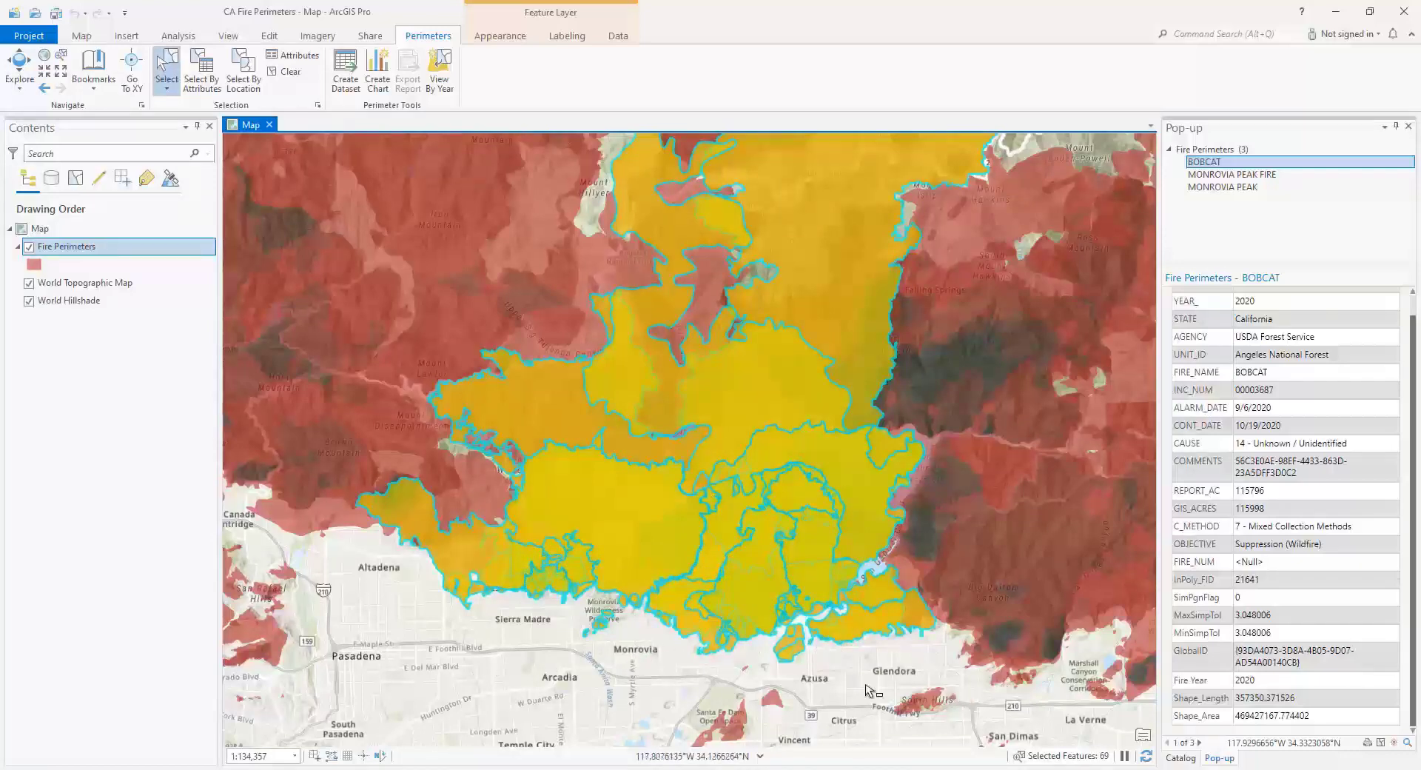
left_click_drag(498, 665, 744, 538)
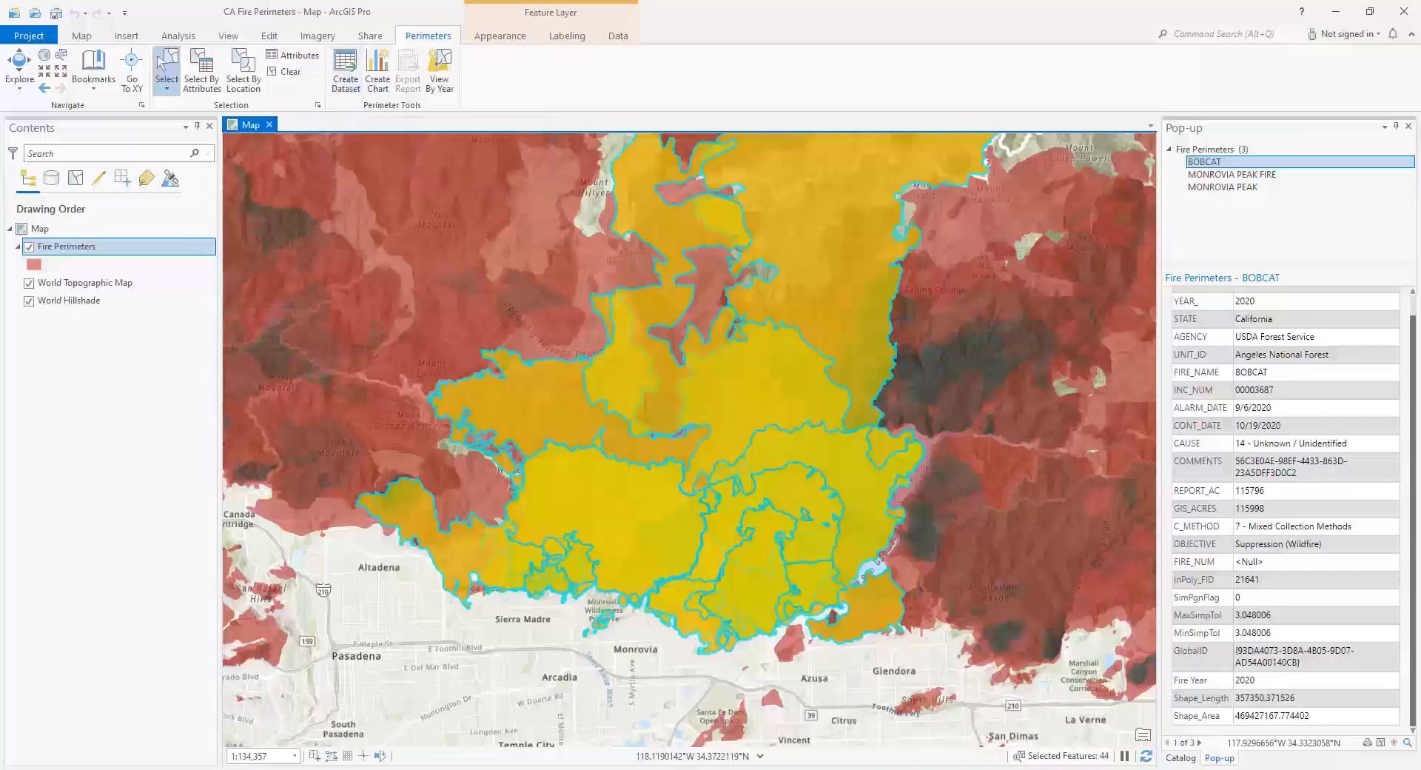
left_click(346, 74)
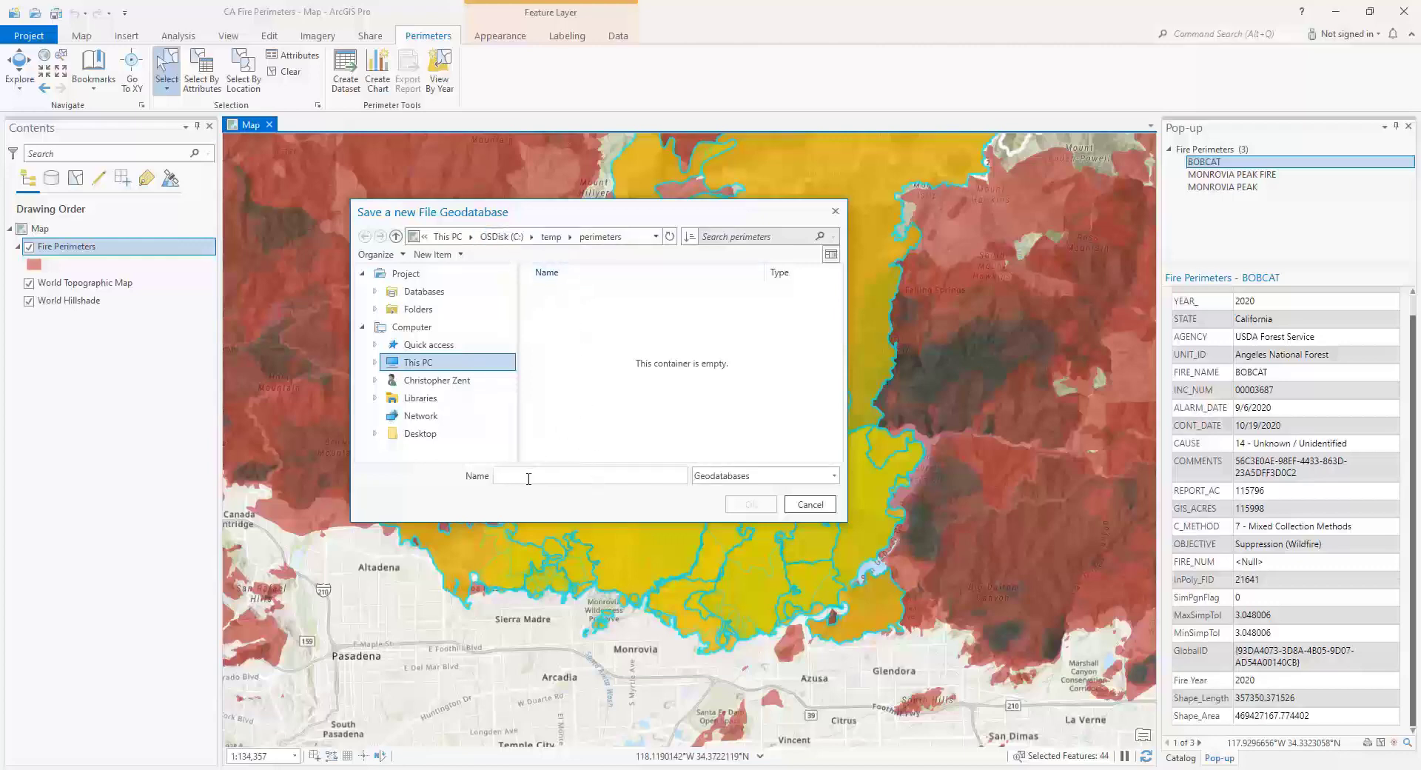
type("Monrovia_Area")
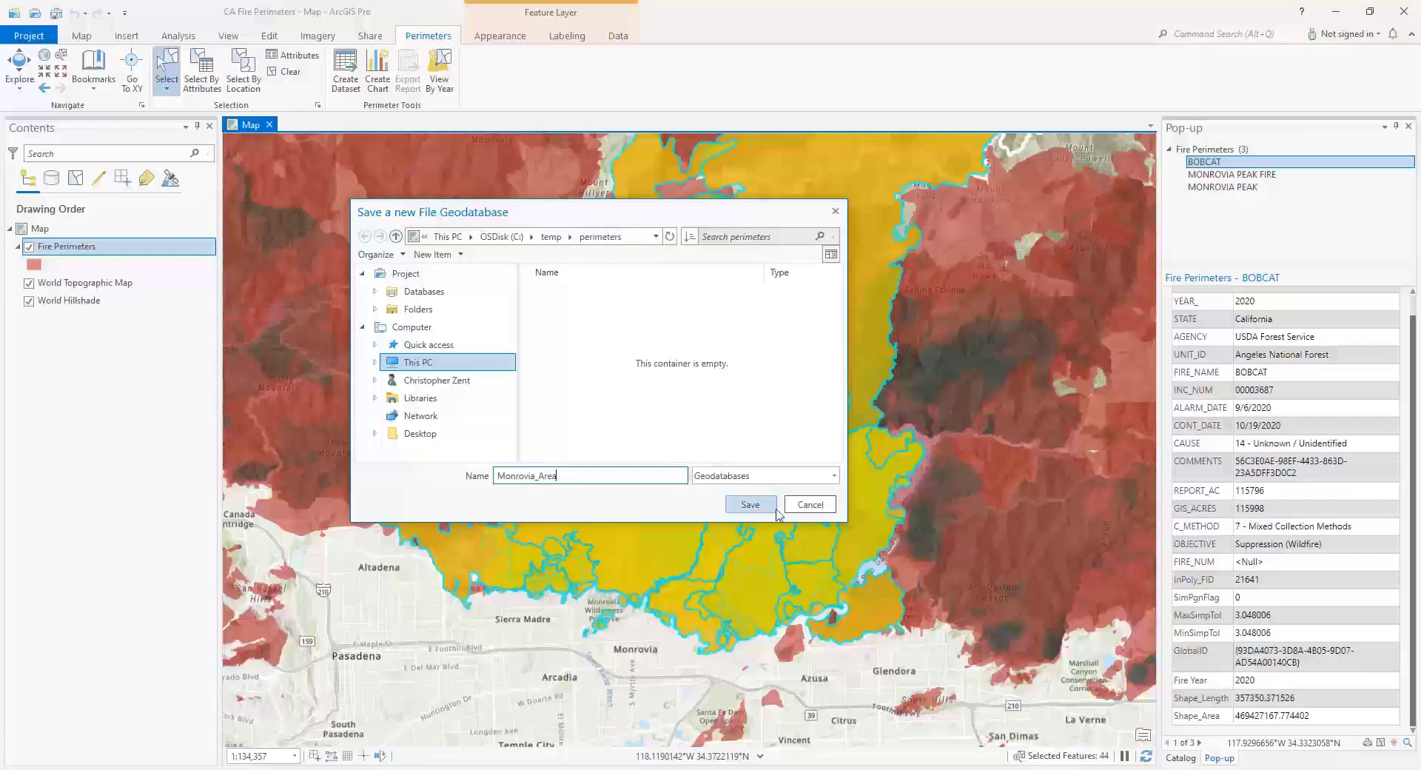
left_click(754, 510)
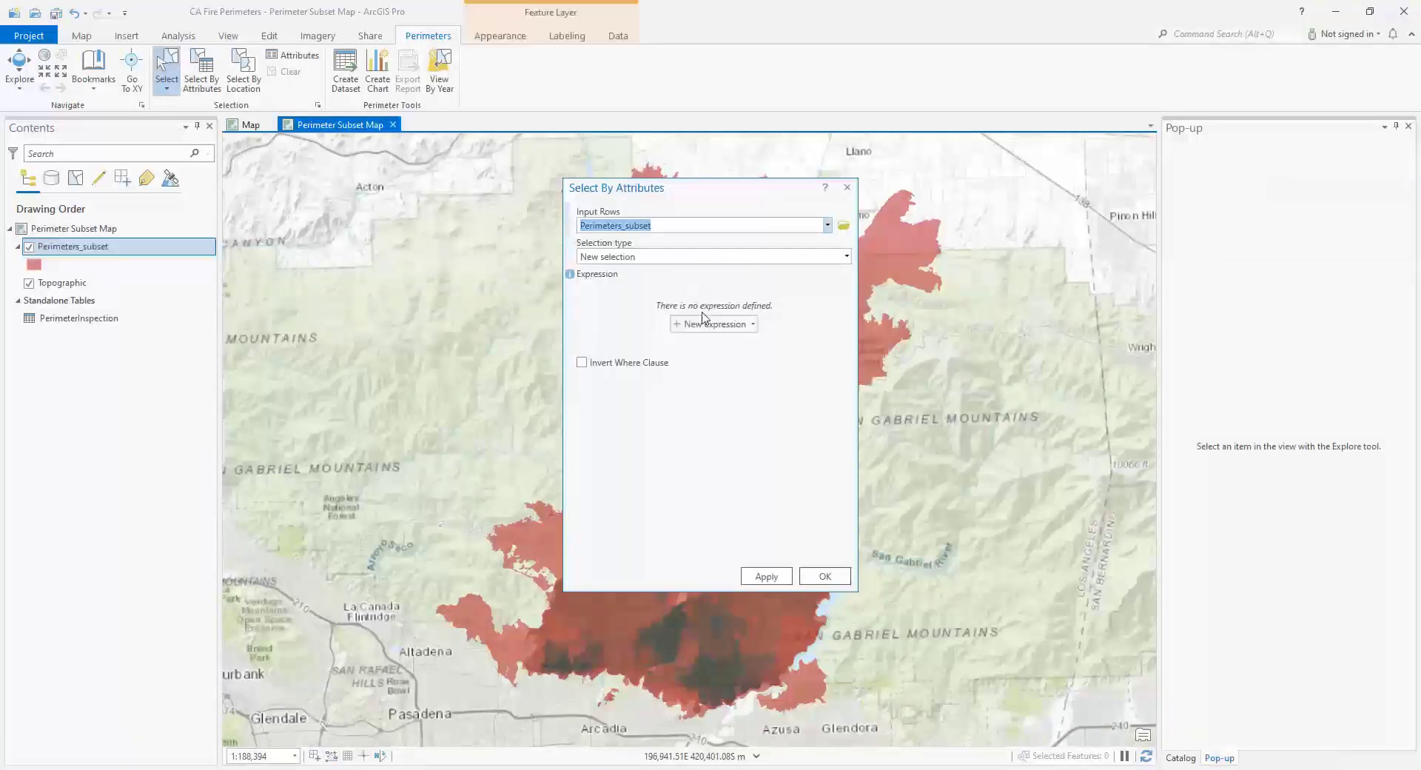
- Select the perimeter in Perimeters_subset by attributes, where FIRE_NAME is equal to BOBCAT
left_click(707, 328)
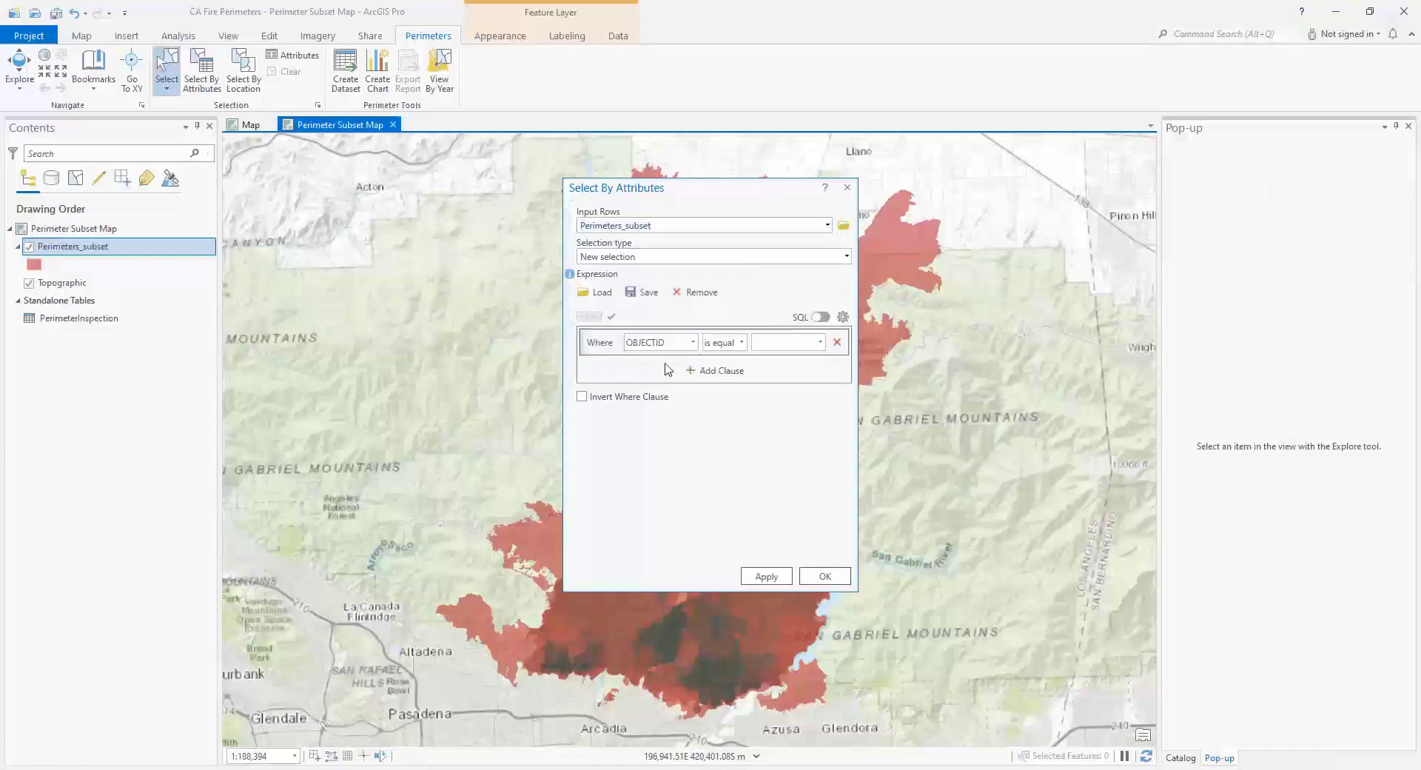
left_click(692, 342)
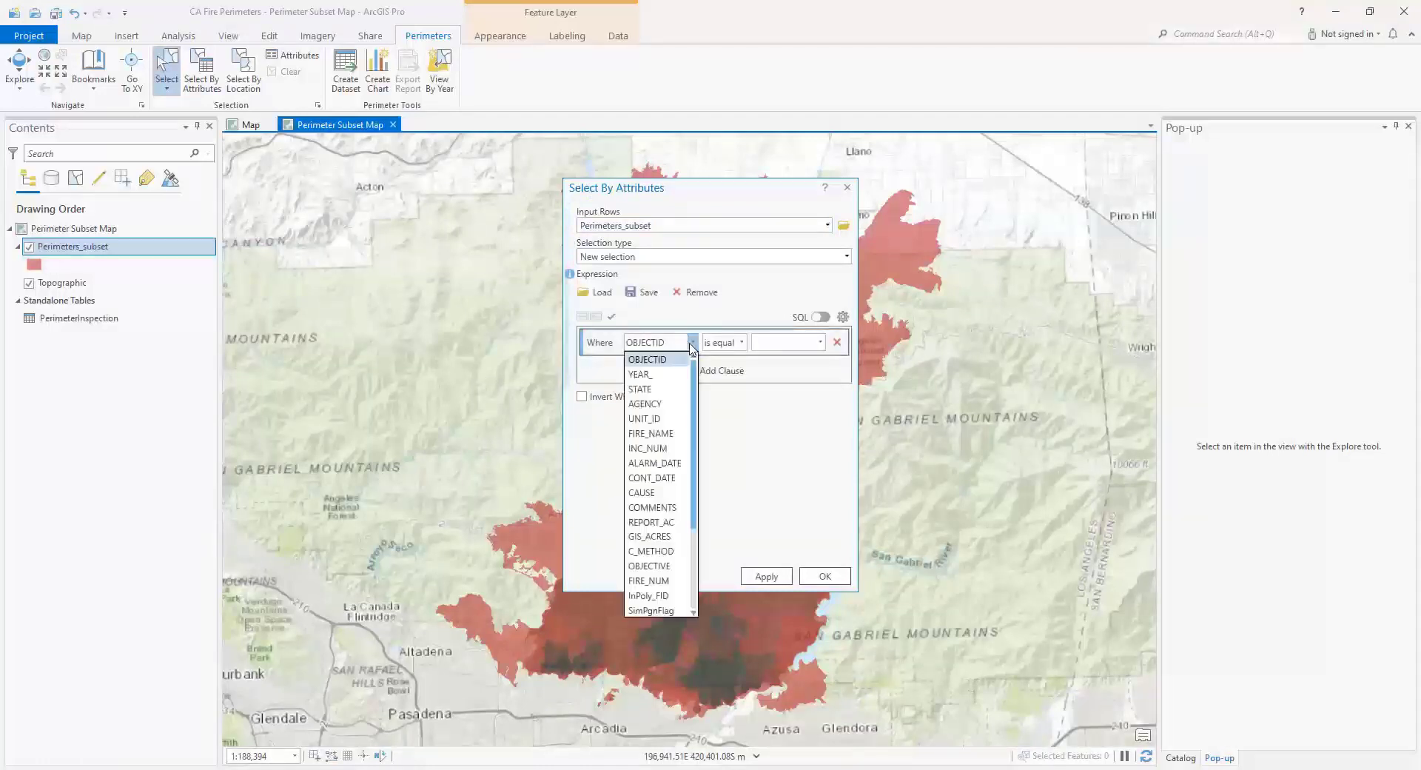
left_click(677, 434)
left_click(817, 346)
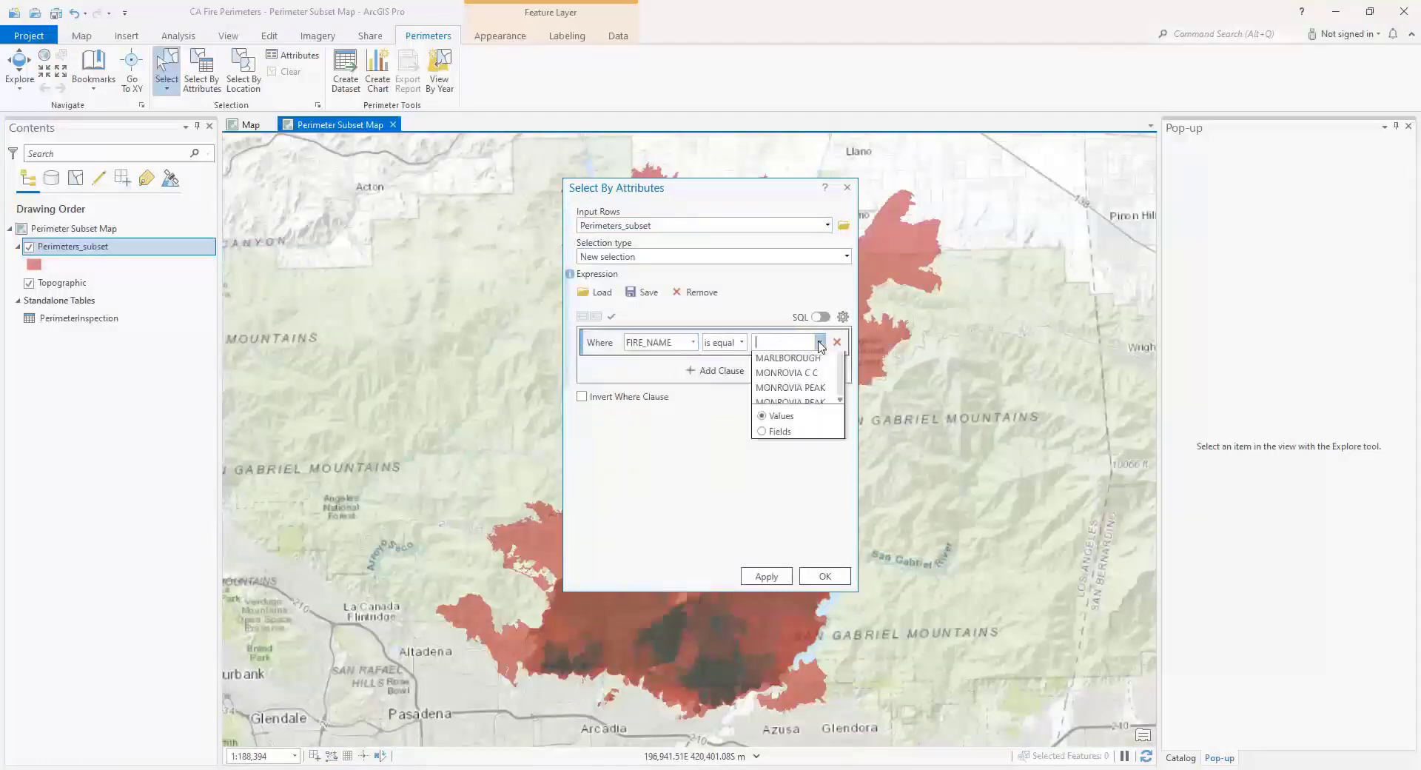
left_click(797, 408)
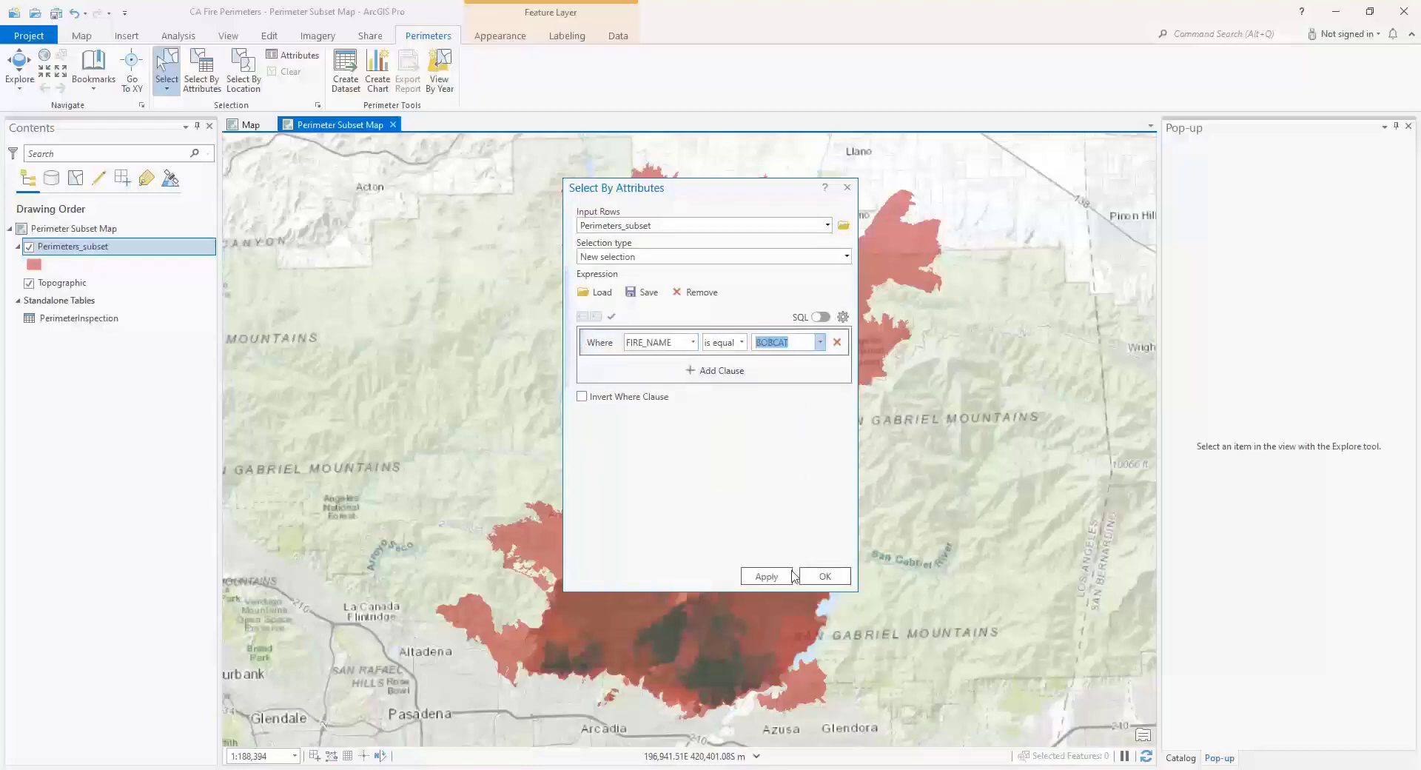
left_click(765, 576)
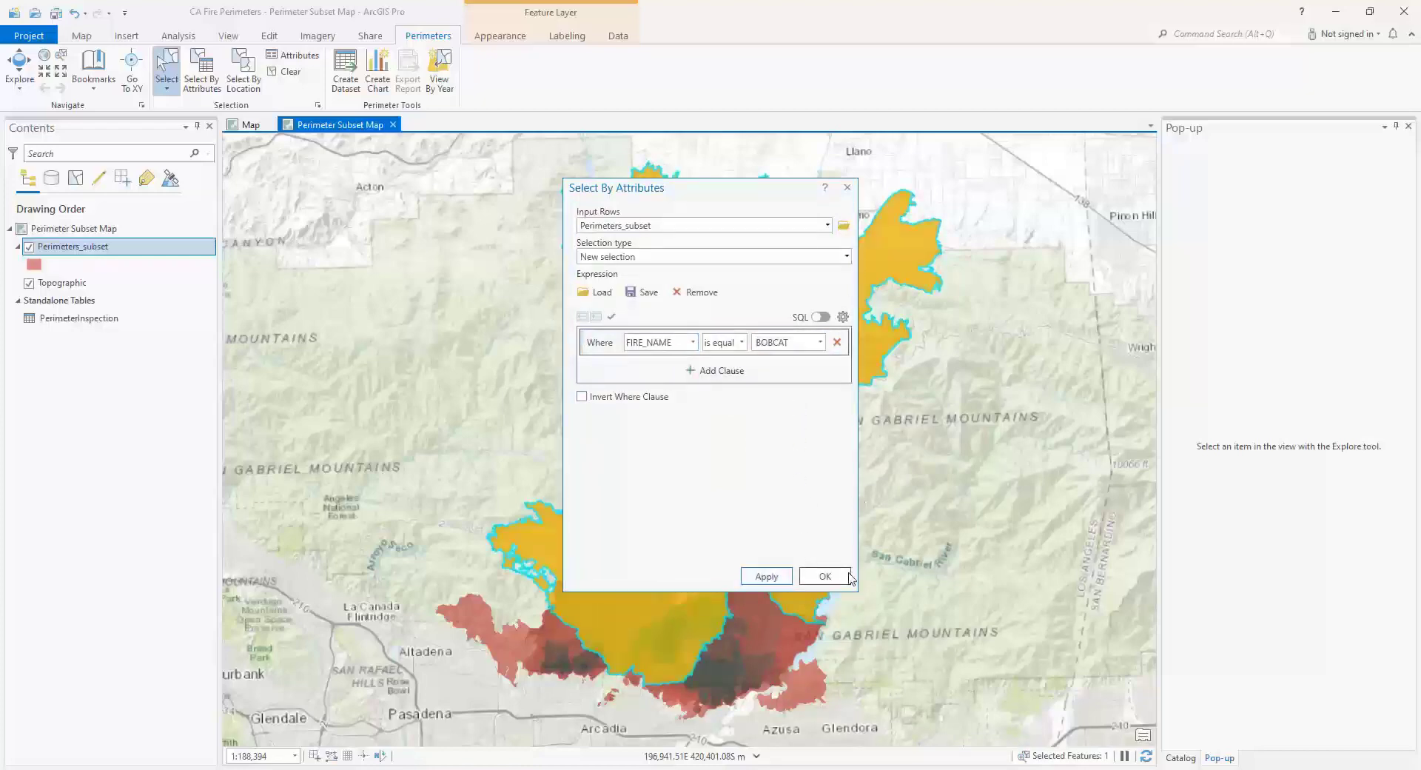
left_click(824, 576)
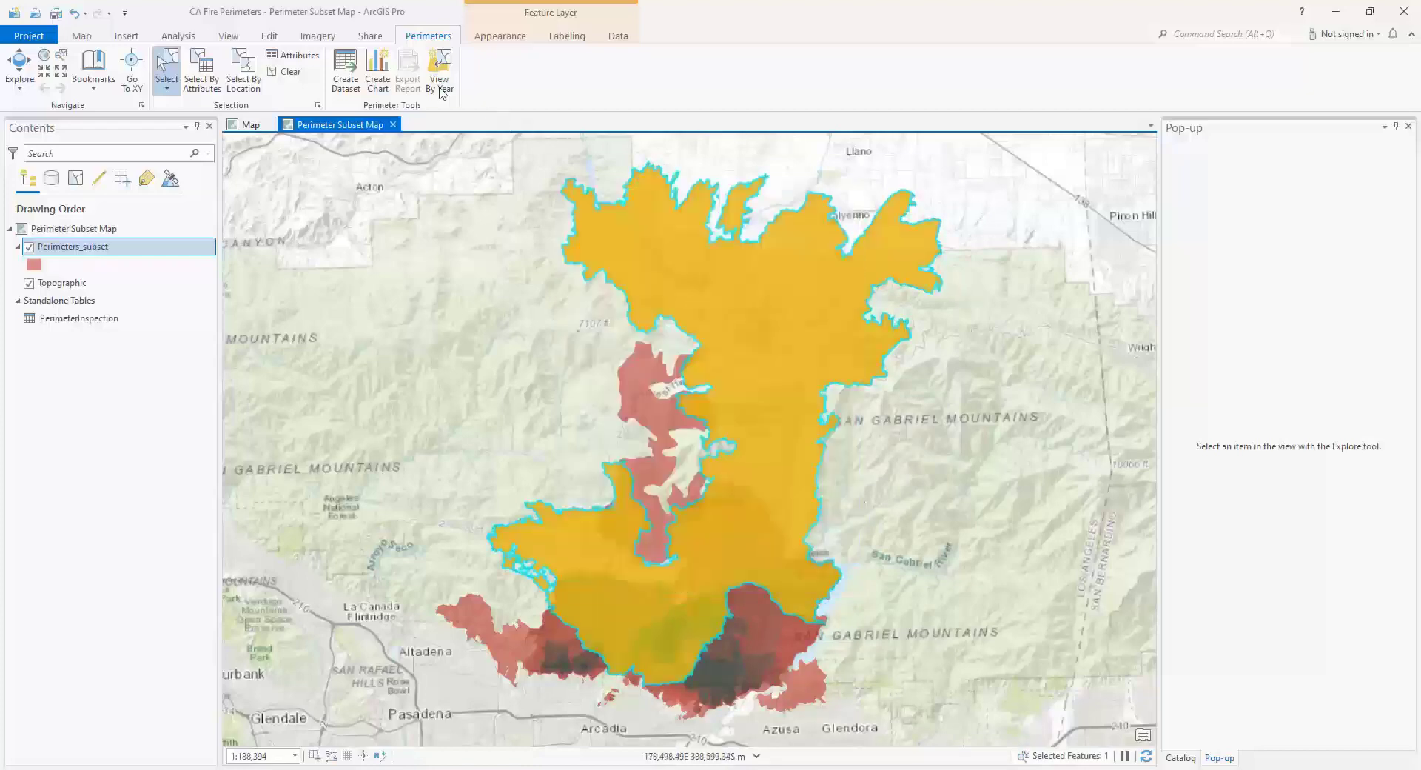
- Add a new related PerimeterInspection record to the selected BOBCAT perimeter
left_click(283, 63)
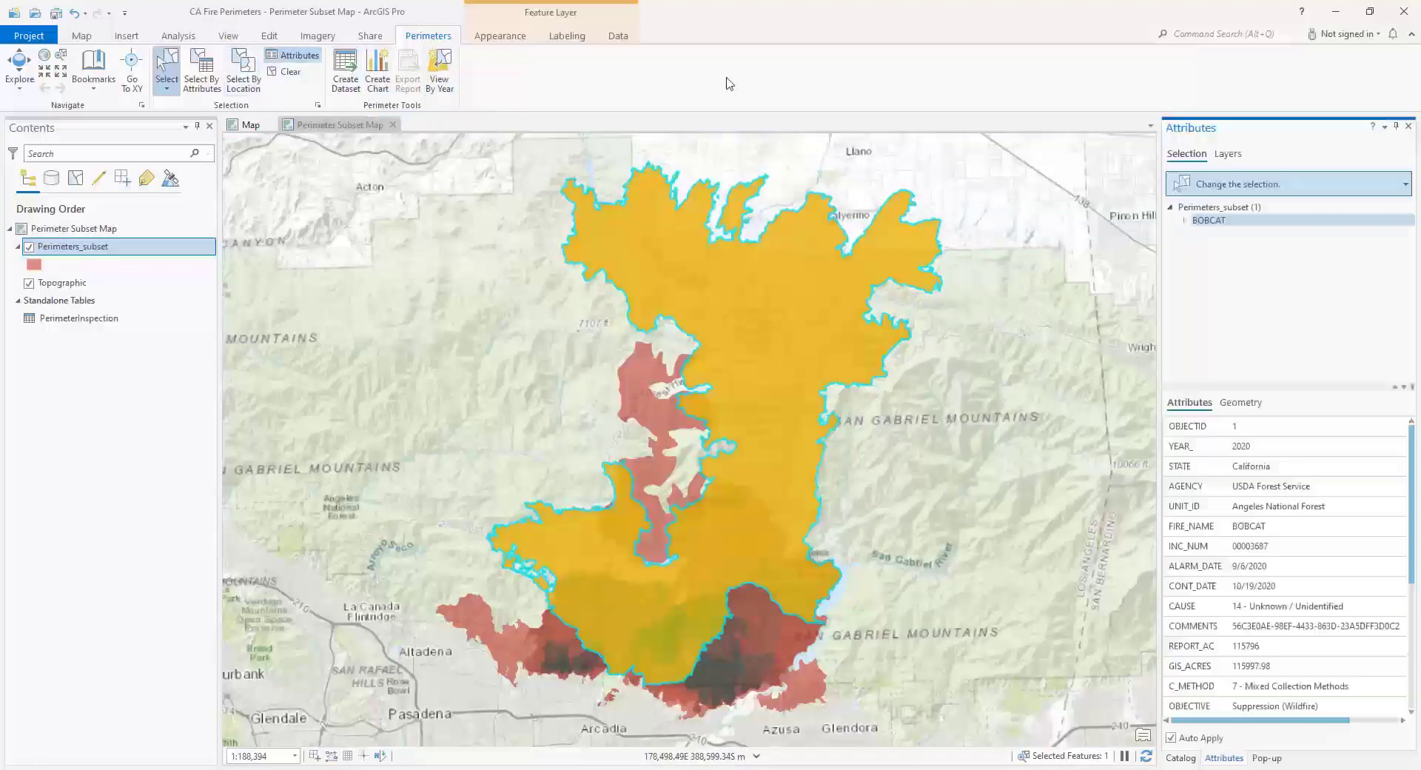
left_click(1186, 221)
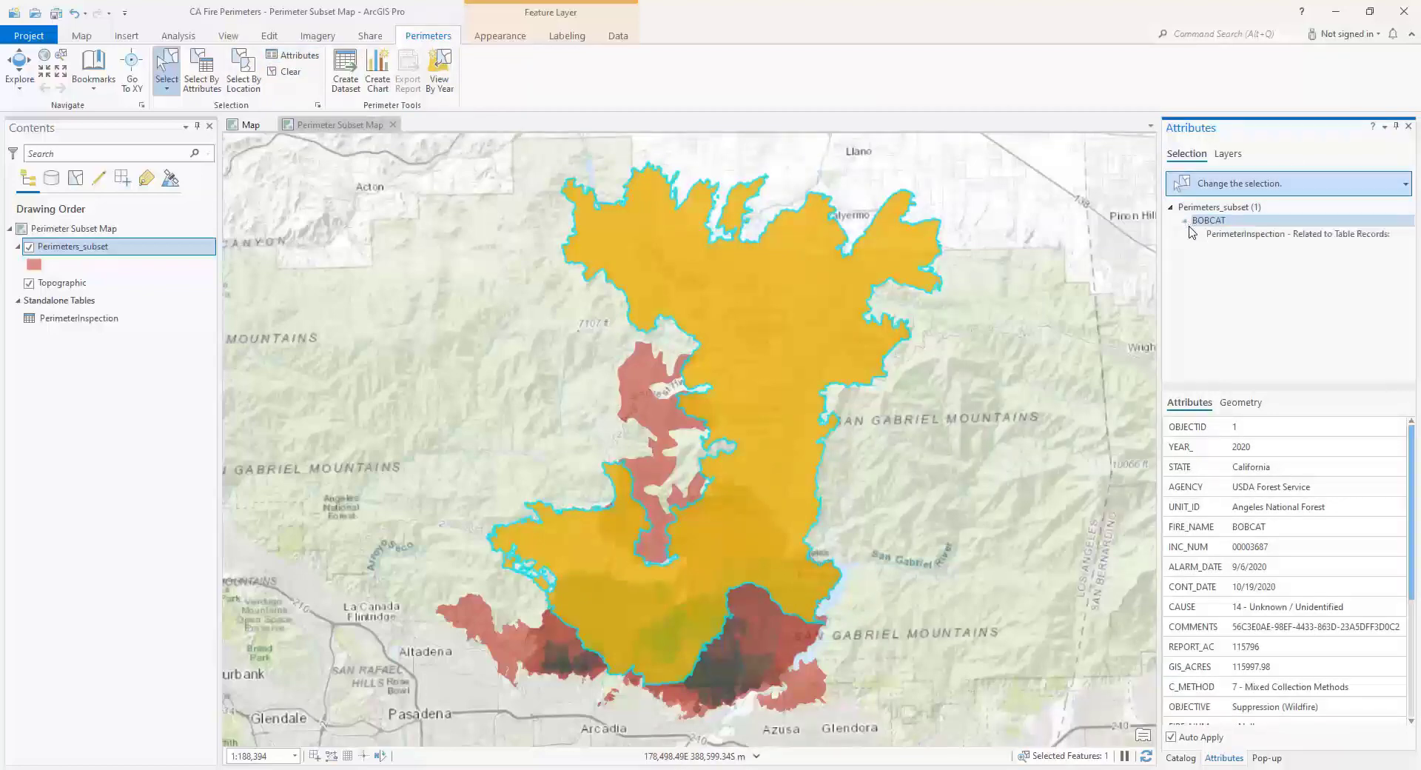
left_click(1227, 237)
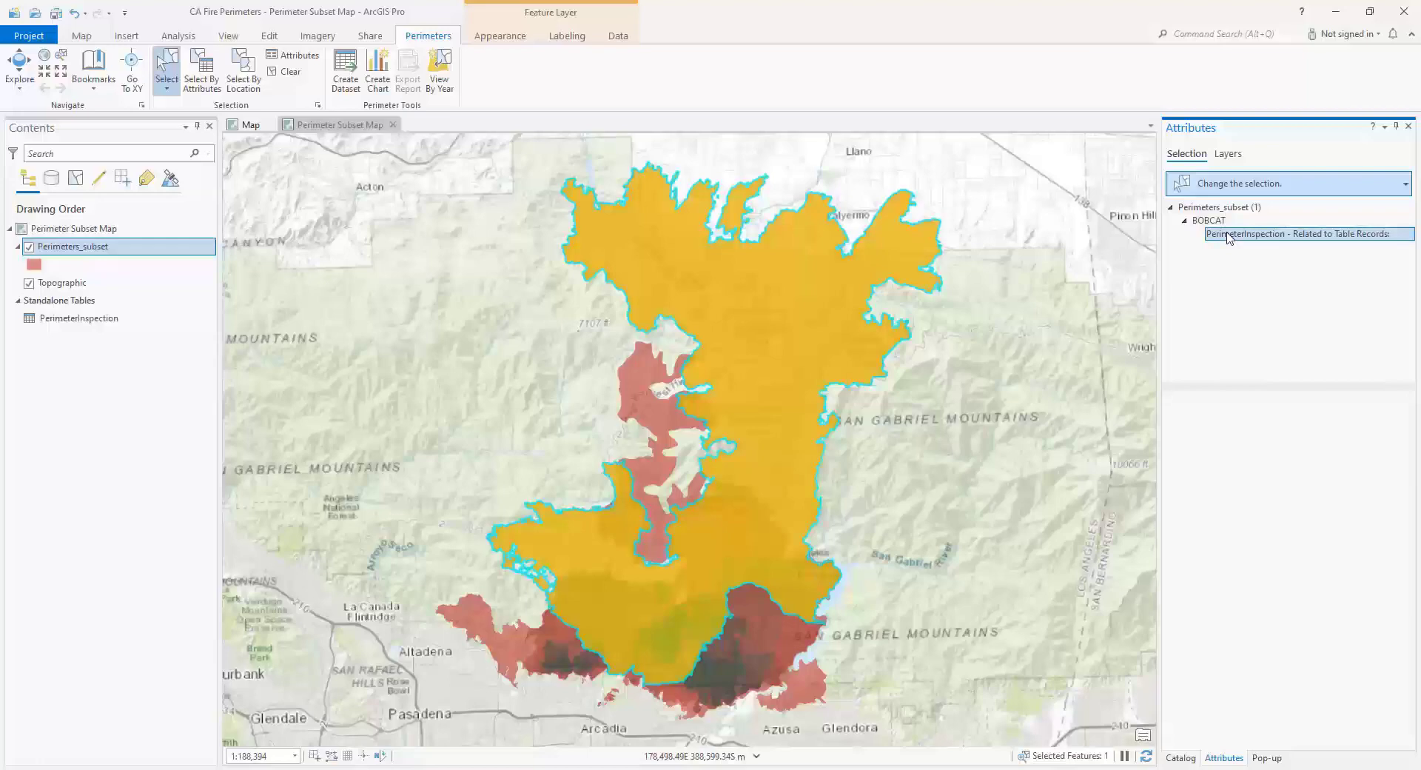
right_click(1228, 236)
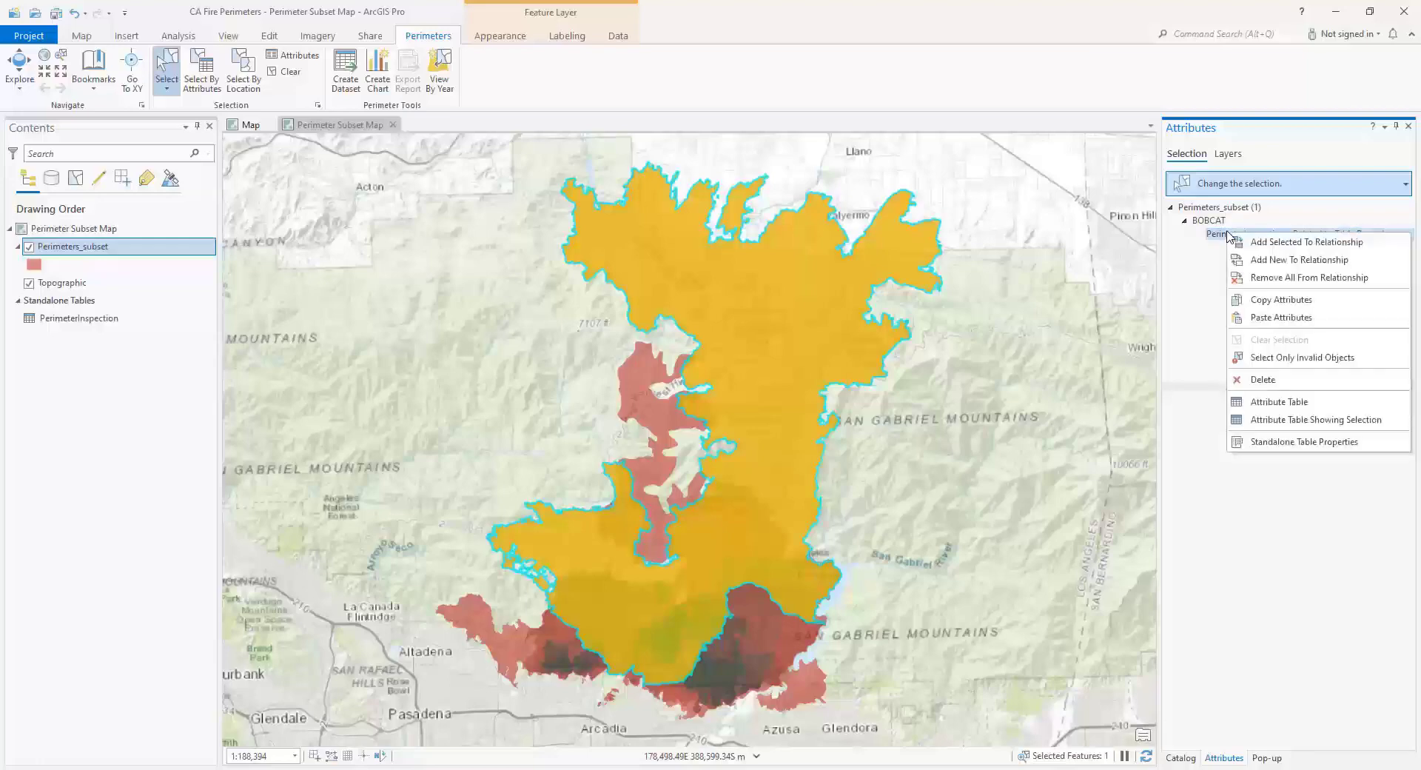
left_click(1273, 260)
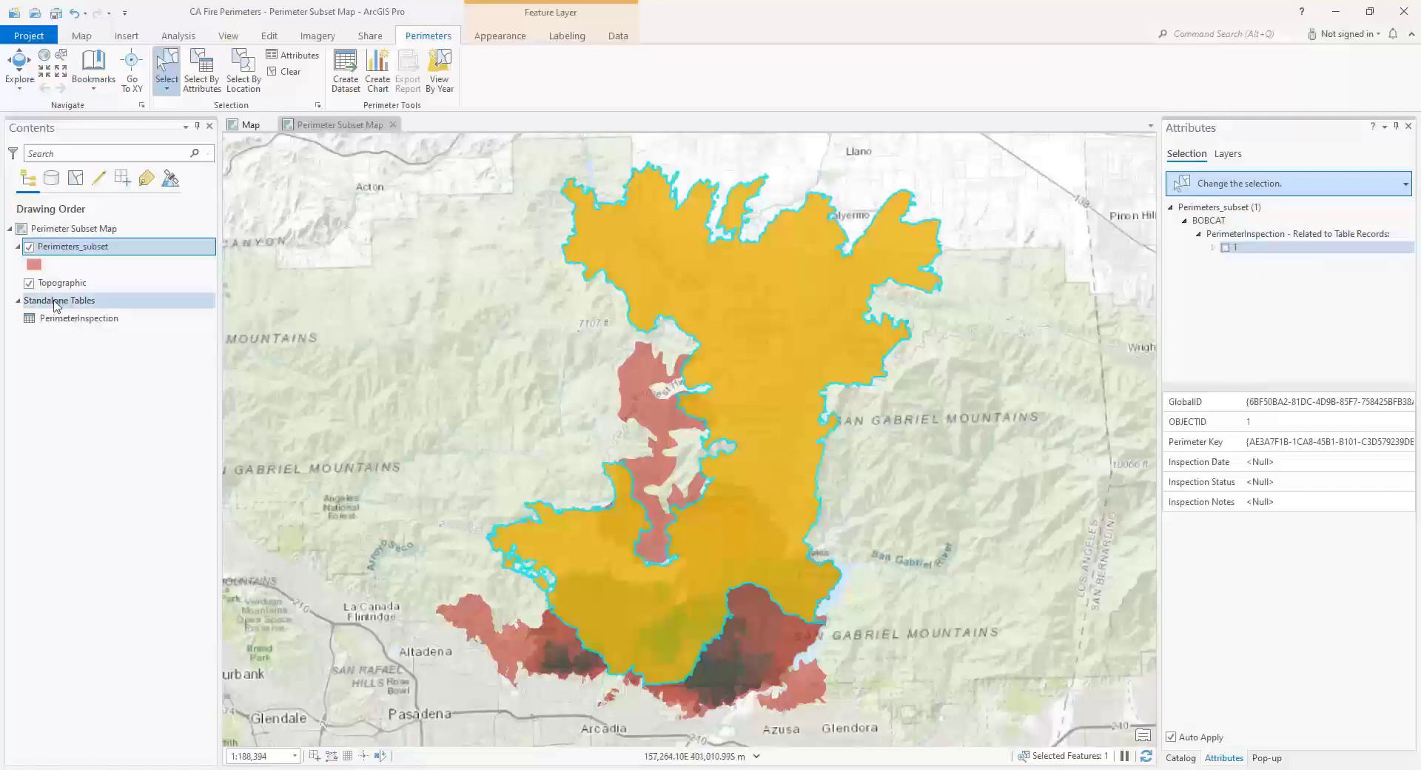
- Examine the GlobalID and Perimeter Key values of the related PerimeterInspection record
left_click(98, 318)
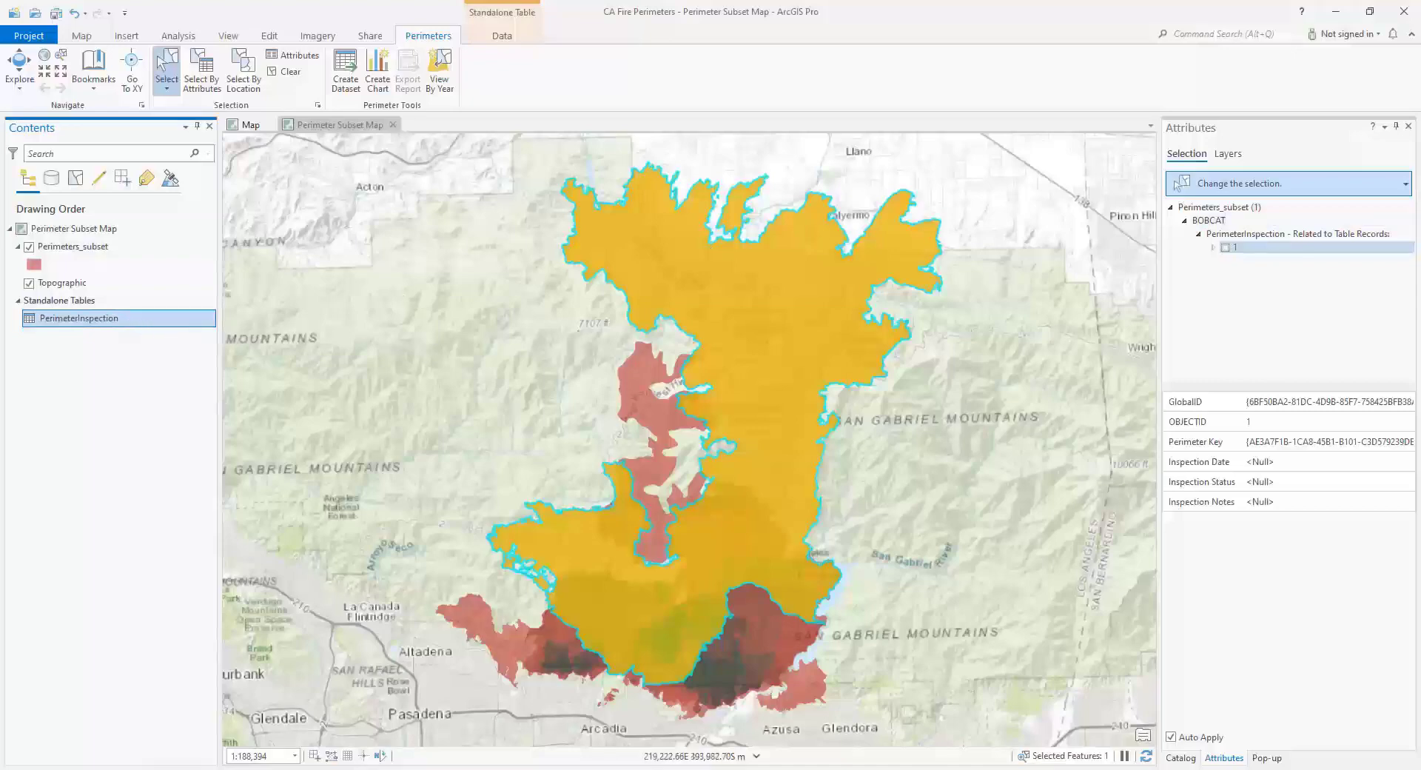
left_click(1251, 405)
left_click(1269, 441)
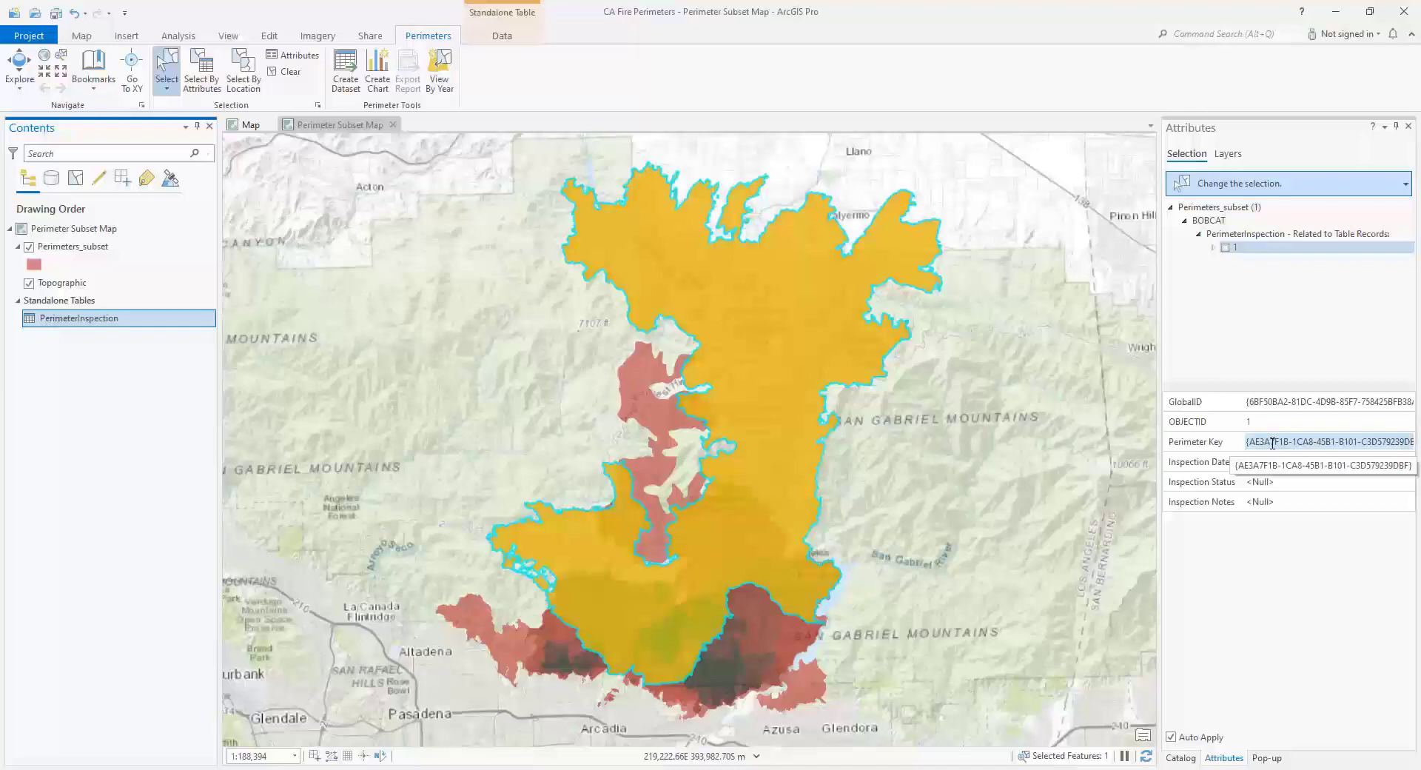
- Set the Inspection Date of BOBCAT's related PerimeterInspection record to 7/7/2021
left_click(1274, 463)
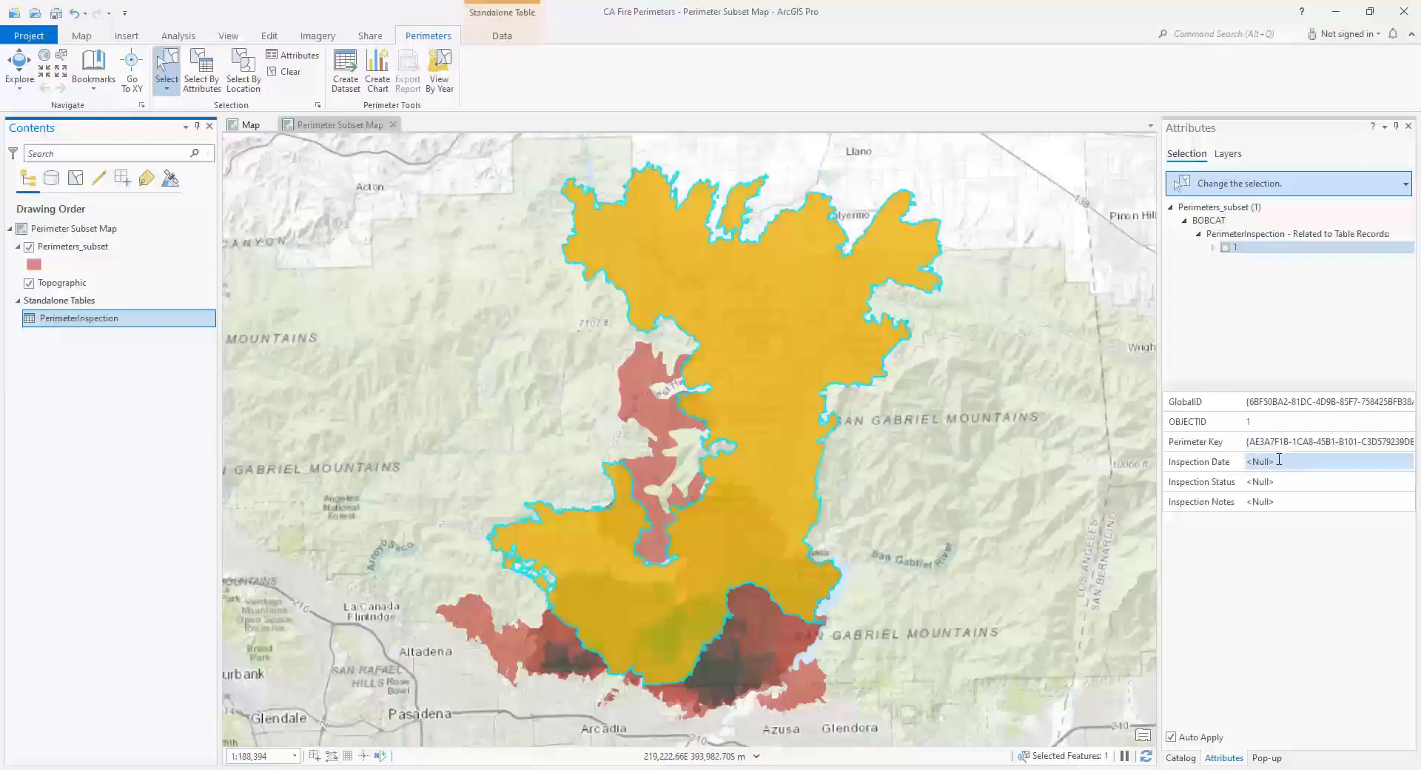
left_click(1279, 460)
left_click(1404, 462)
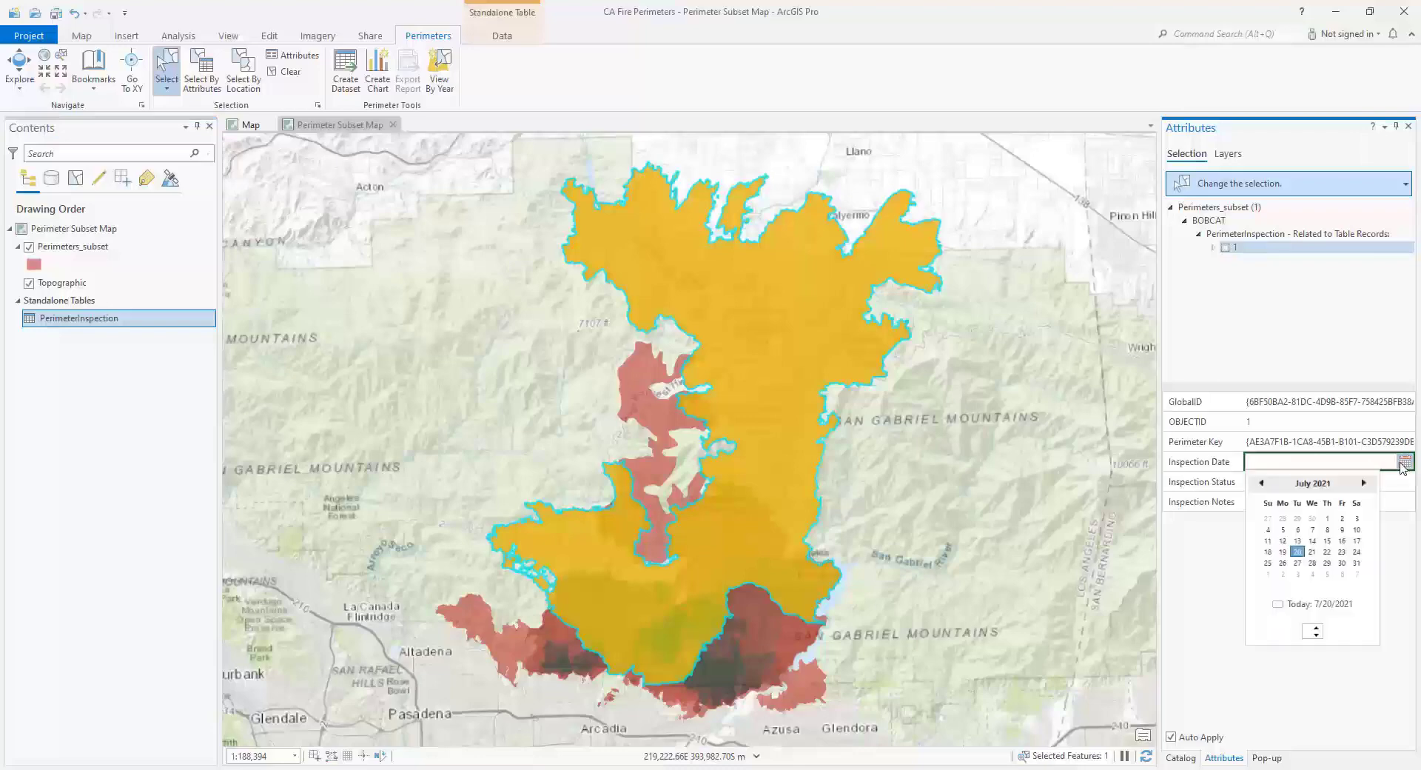
left_click(1313, 530)
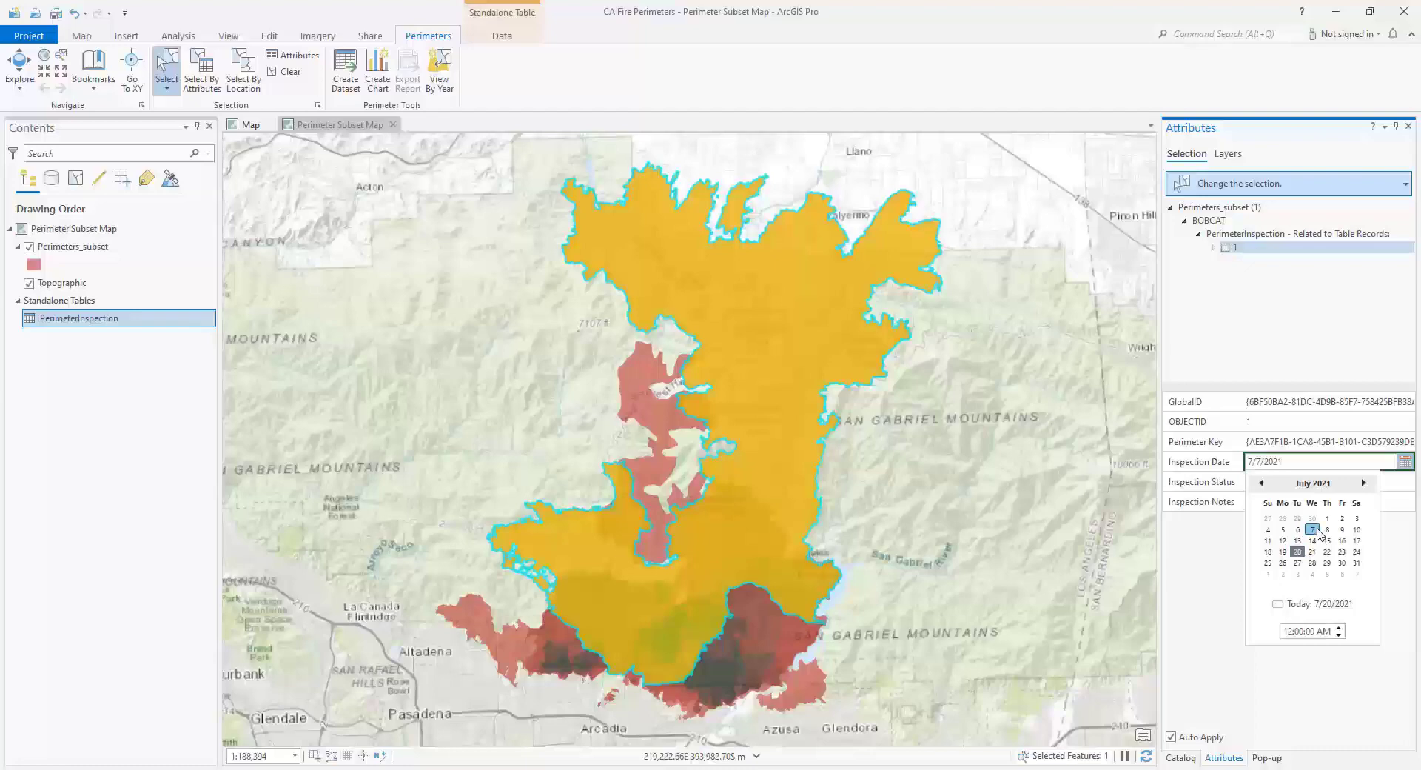
left_click(1229, 544)
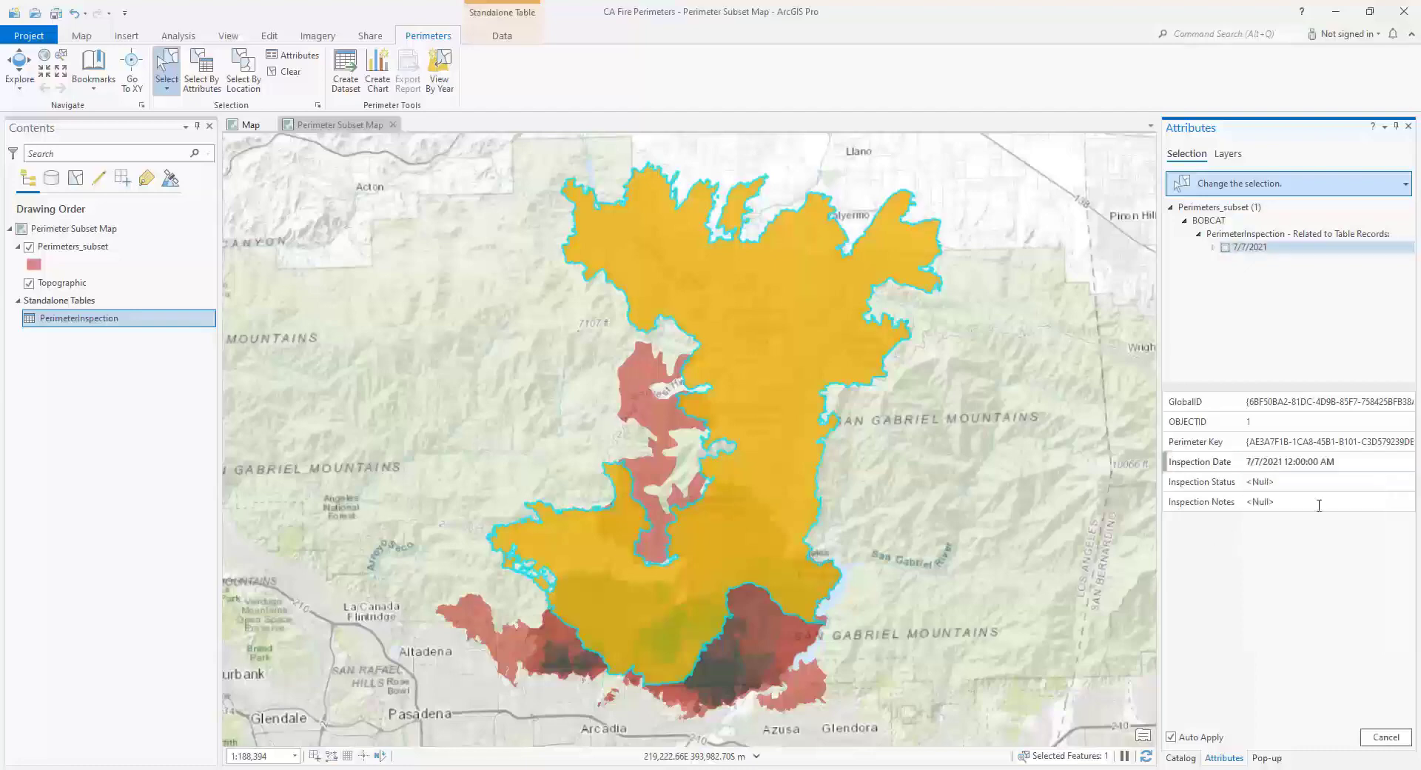
- Set the record's Inspection Status to New and its Inspection Notes to "This is planned for inspection, collecting records."
left_click(1394, 485)
left_click(1278, 511)
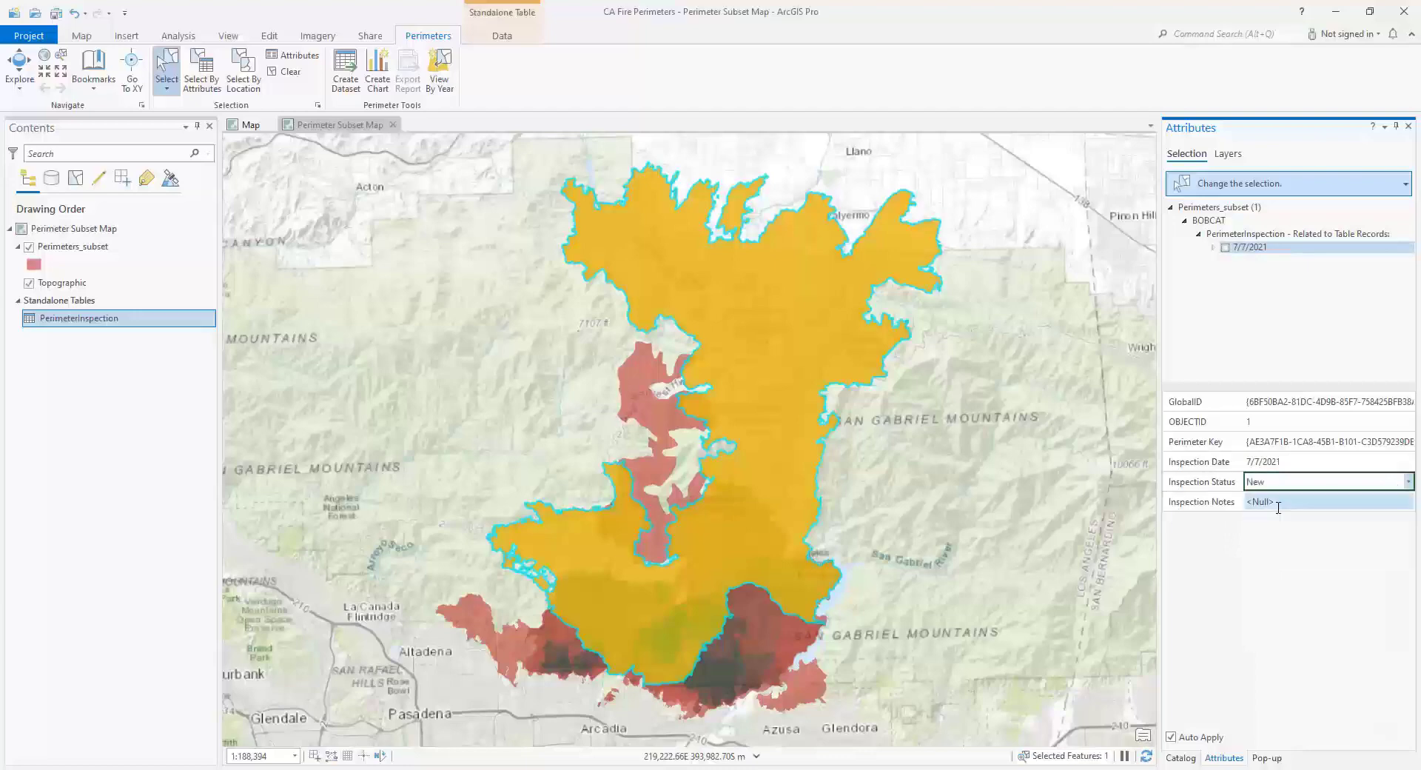
left_click(1358, 503)
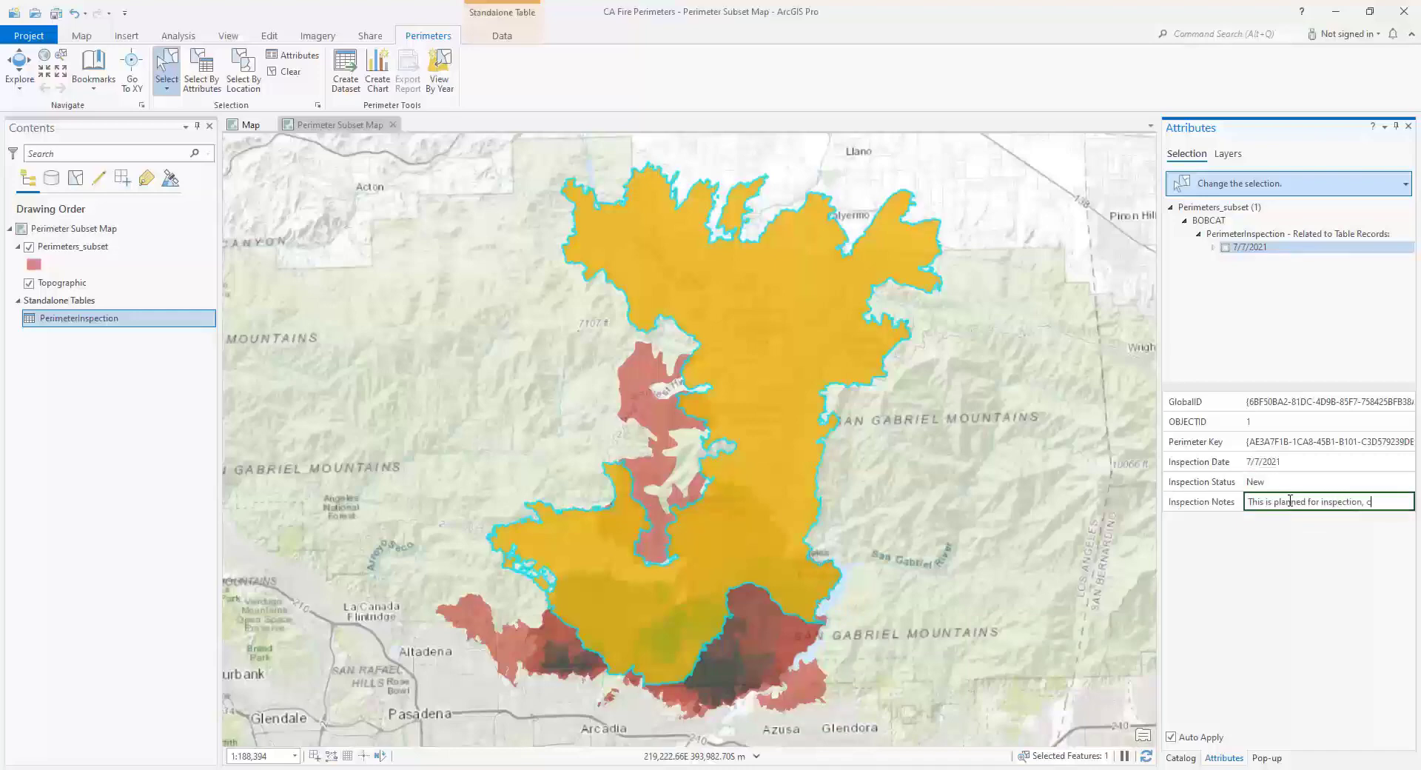
type("This is planned for inspection, collecting records.")
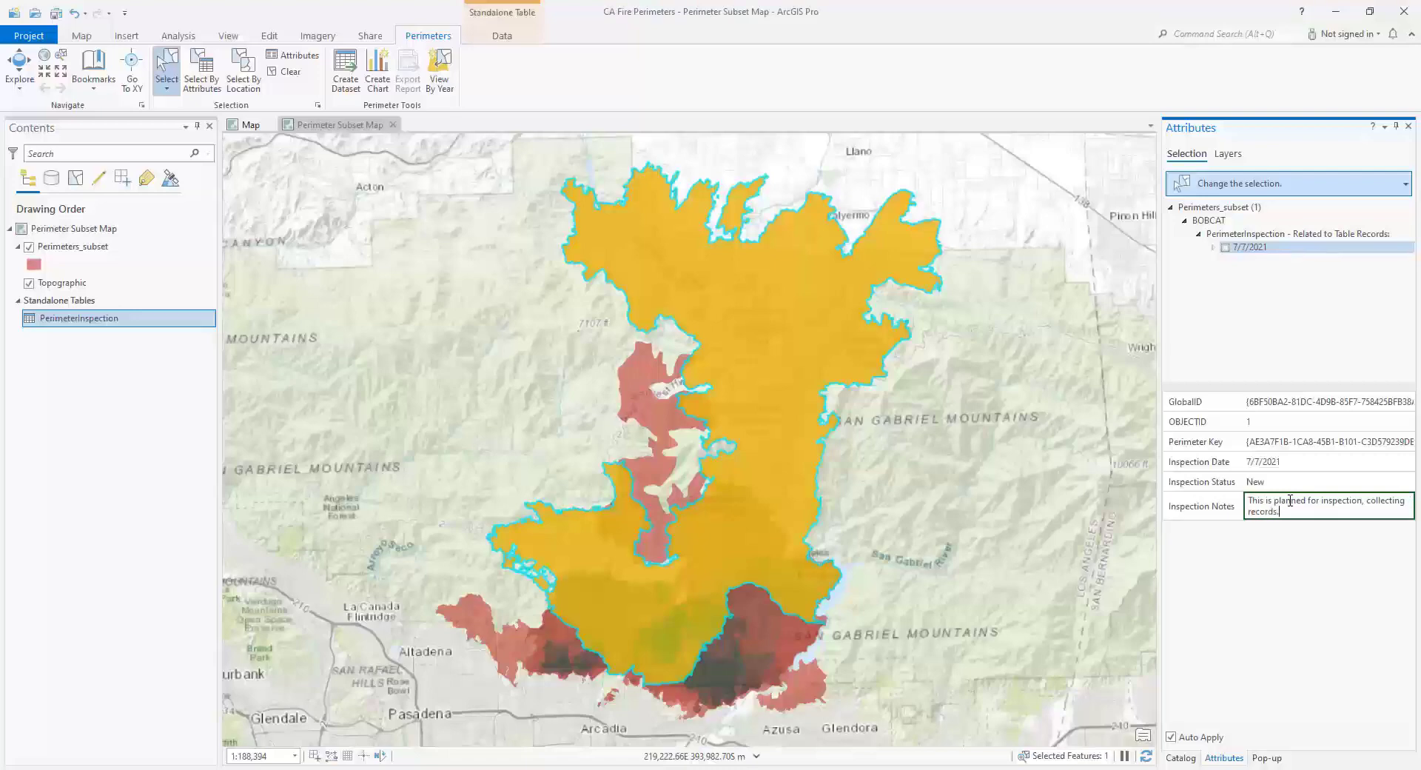
key("Return")
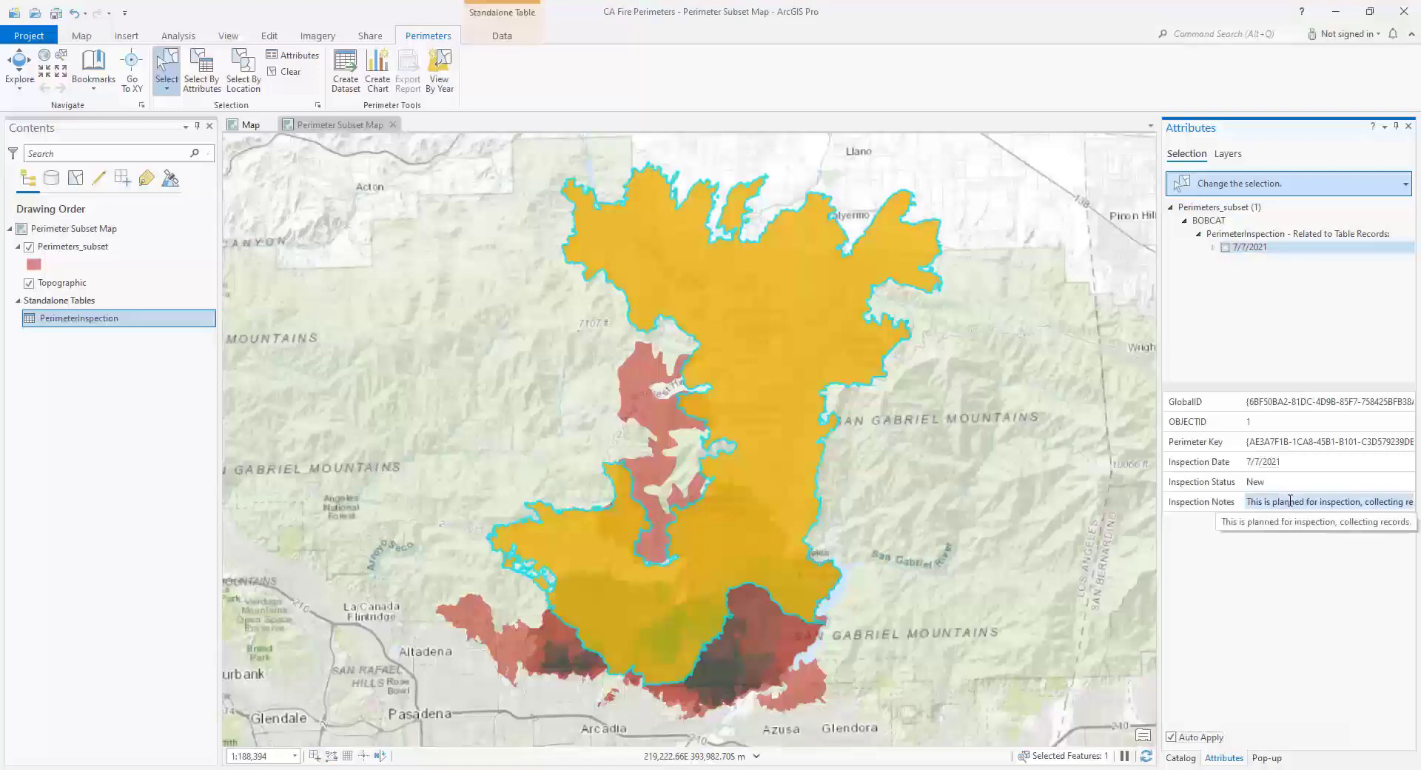
- Add a second related PerimeterInspection record to BOBCAT with the Inspection Date 7/15/2021
left_click(1249, 237)
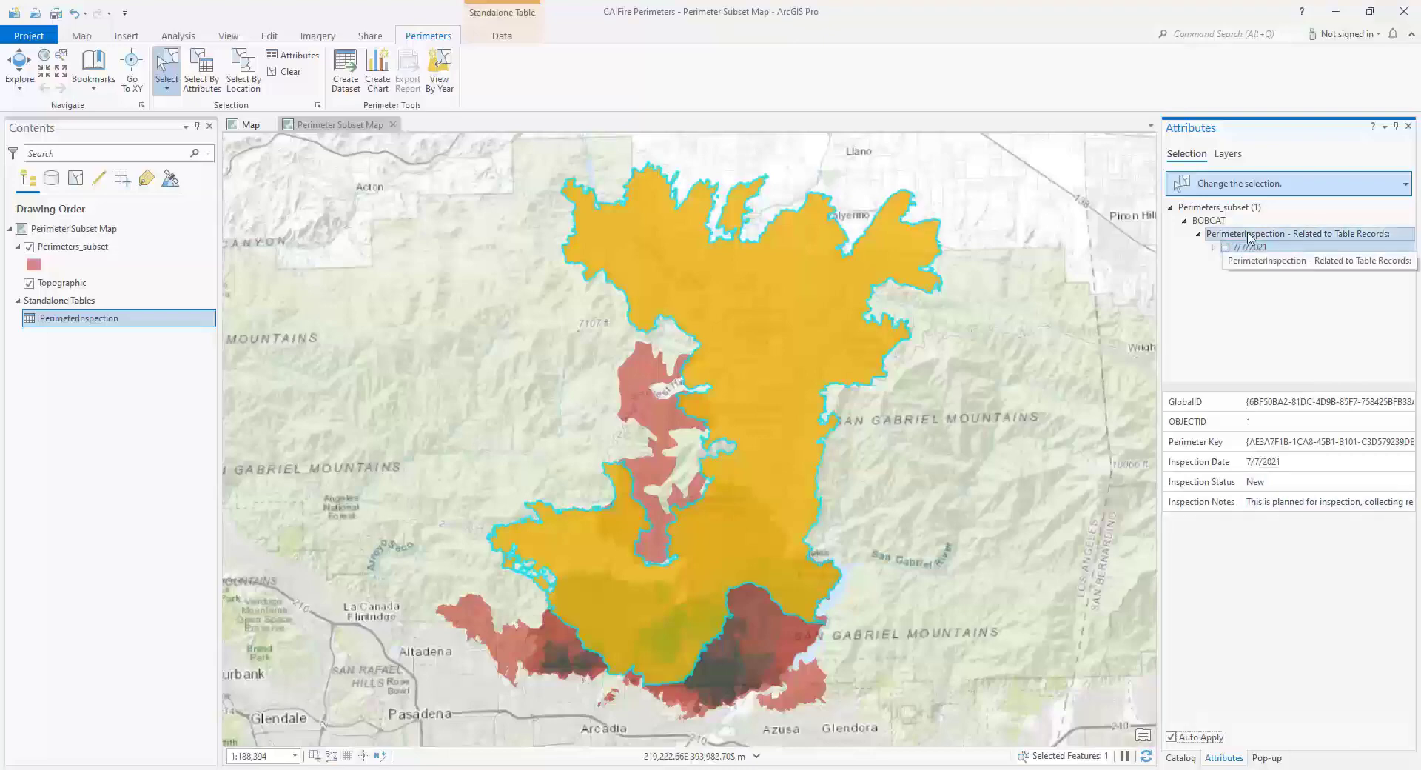
right_click(1247, 236)
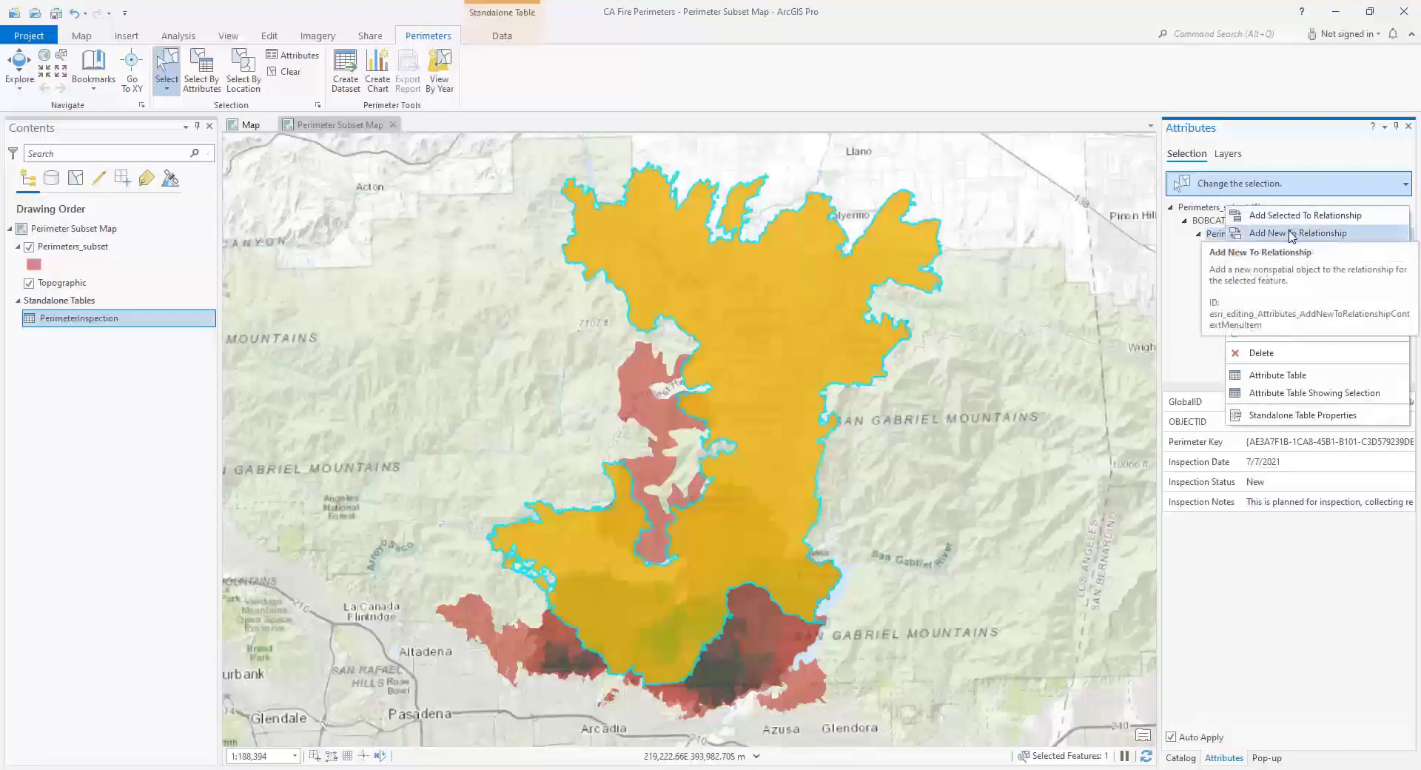
left_click(1292, 234)
left_click(1315, 469)
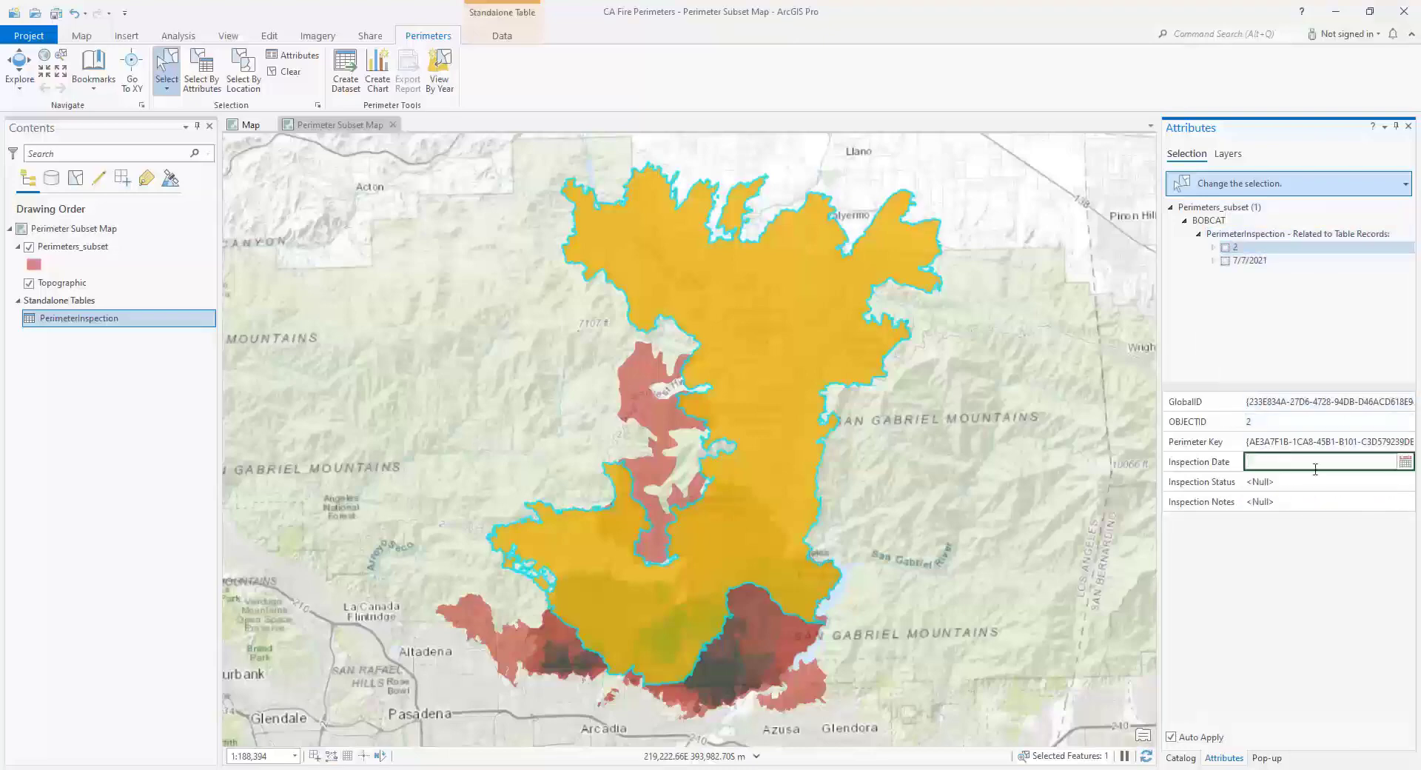
left_click(1405, 461)
left_click(1326, 541)
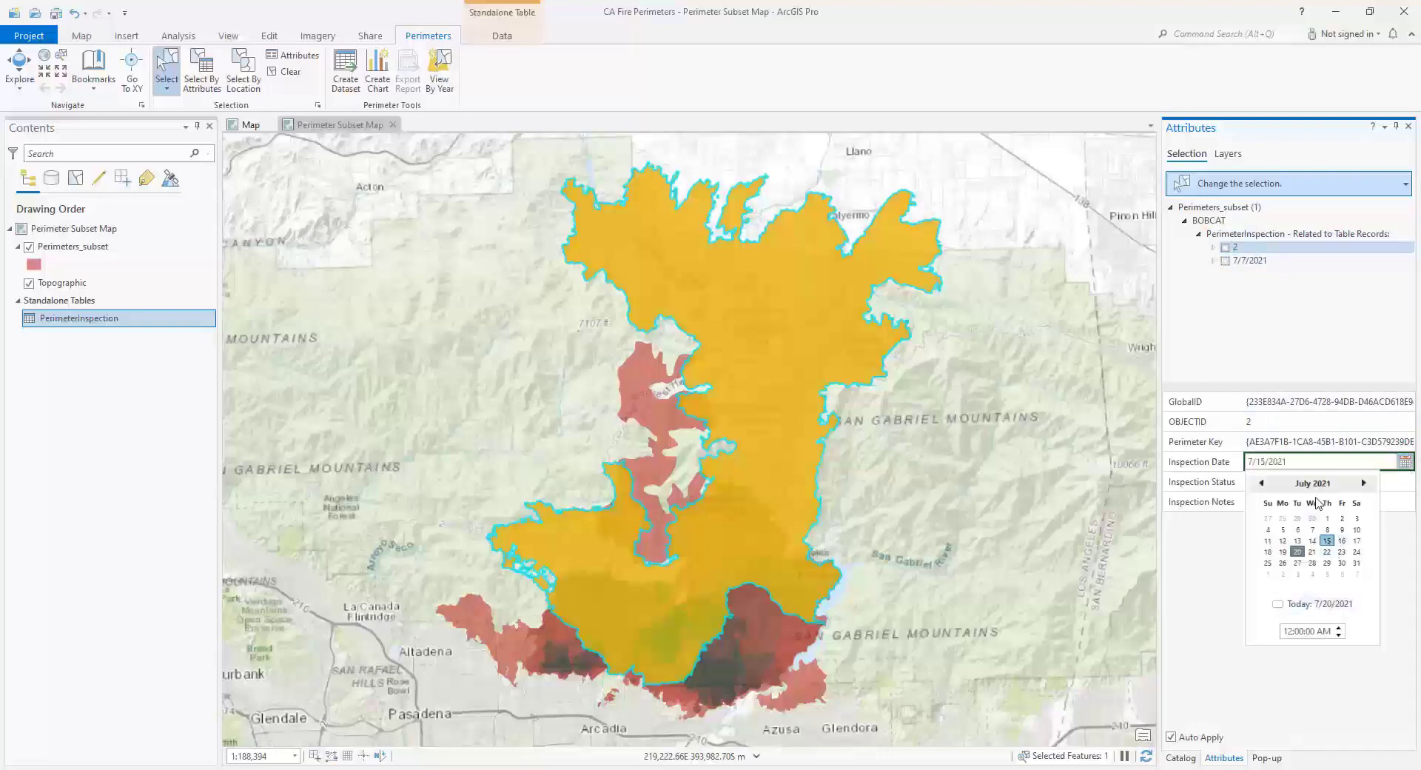
key("Tab")
- Set the 7/15/2021 record's Inspection Status to Inspection in progress and enter "Validating perimeter" as its notes
left_click(1293, 482)
left_click(1280, 526)
left_click(1283, 504)
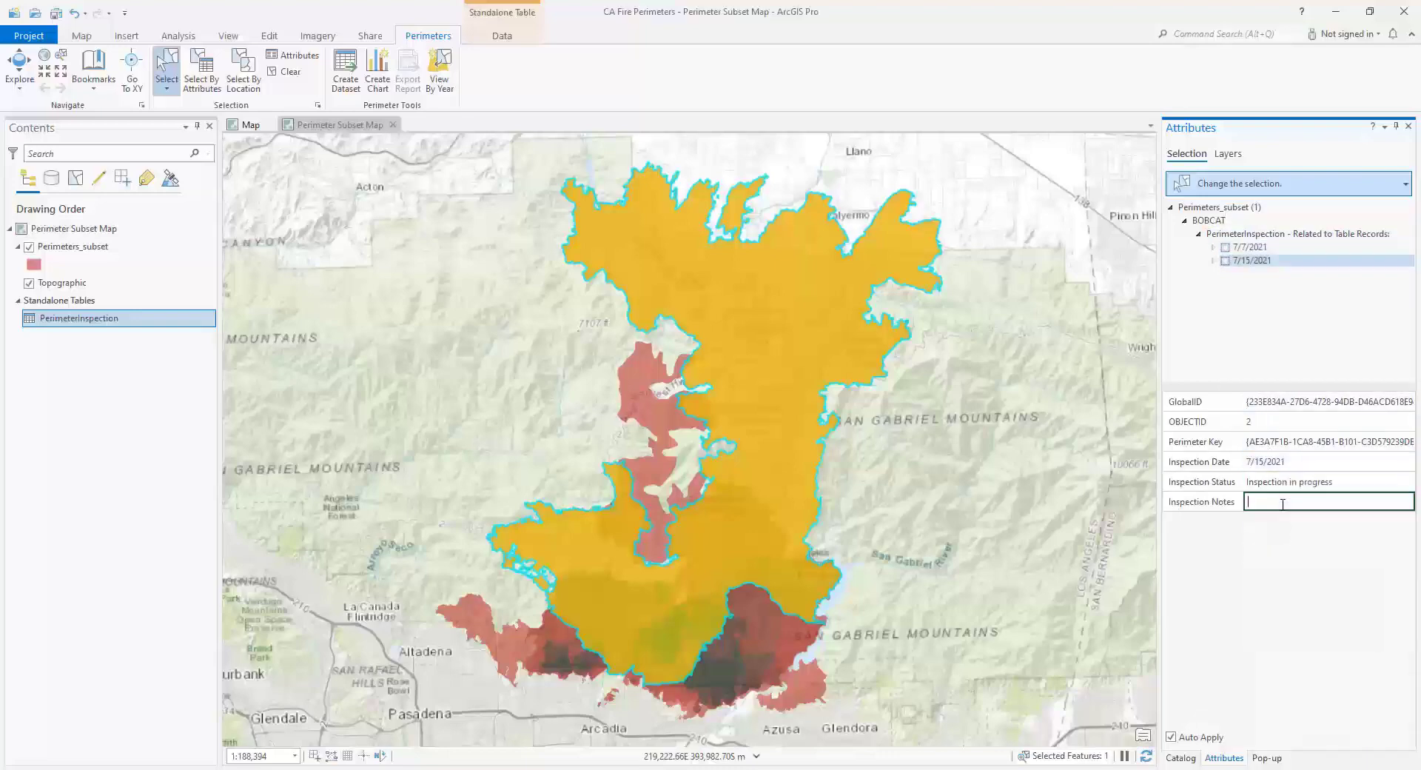
type("Validating perimeter data.")
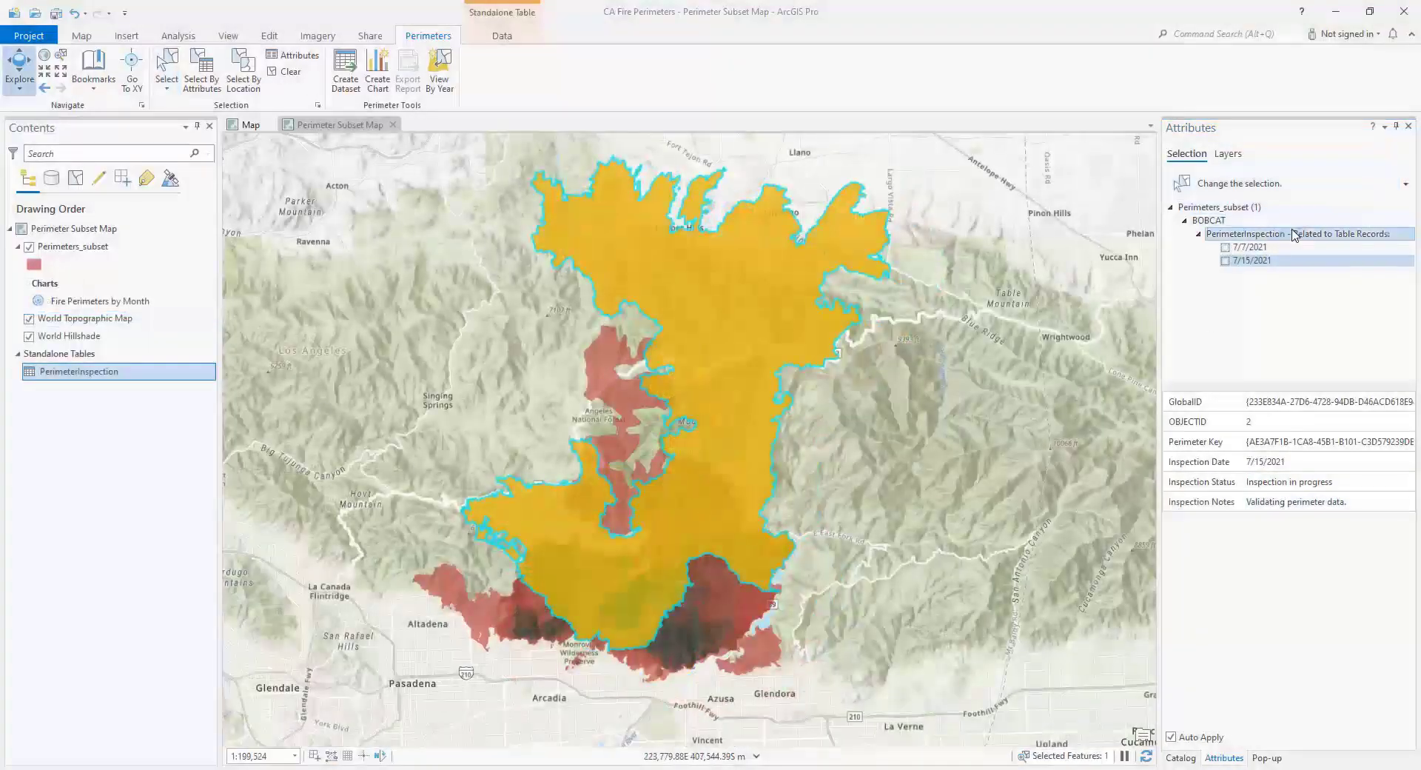
- Add a third related PerimeterInspection record to BOBCAT with today's date, 7/27/2021, as the Inspection Date
right_click(1293, 234)
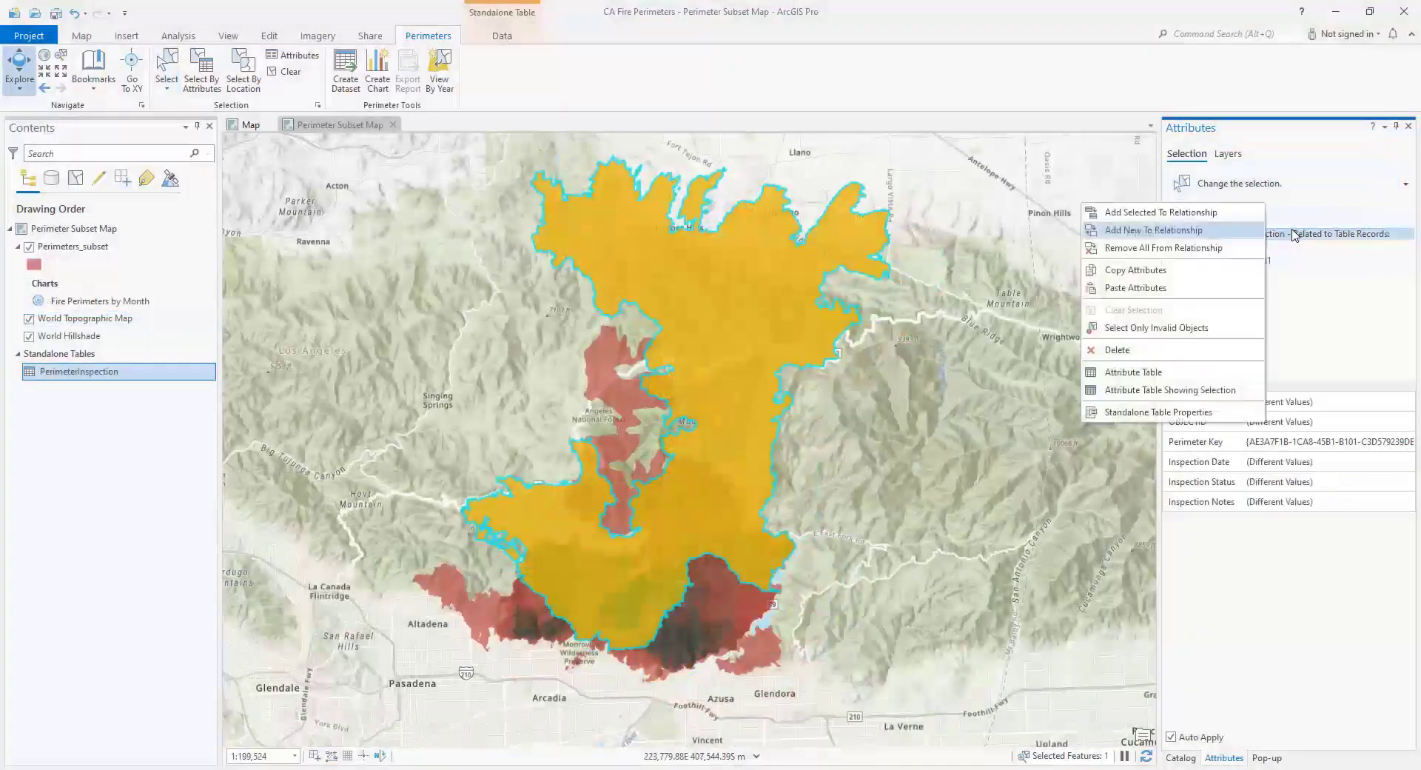
left_click(1177, 230)
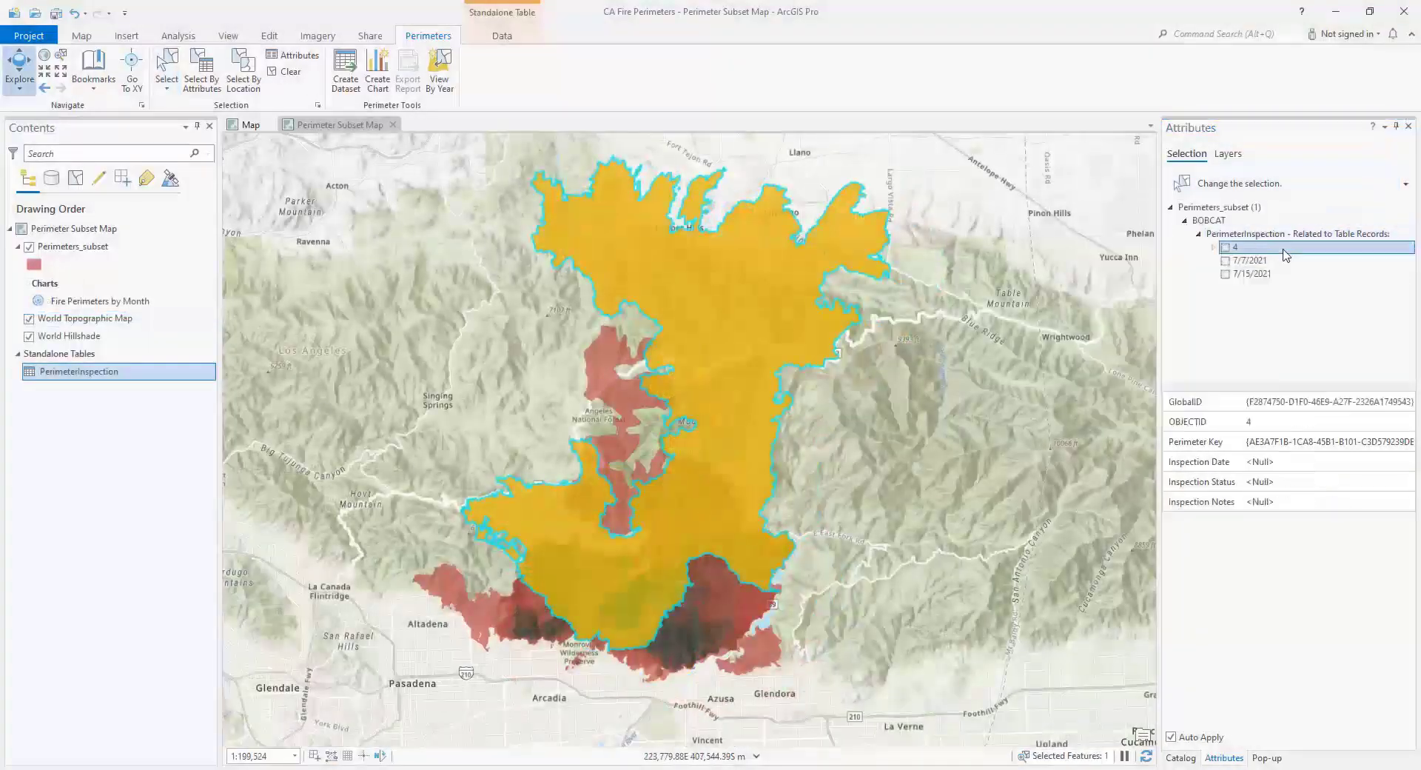
left_click(1293, 461)
left_click(1404, 461)
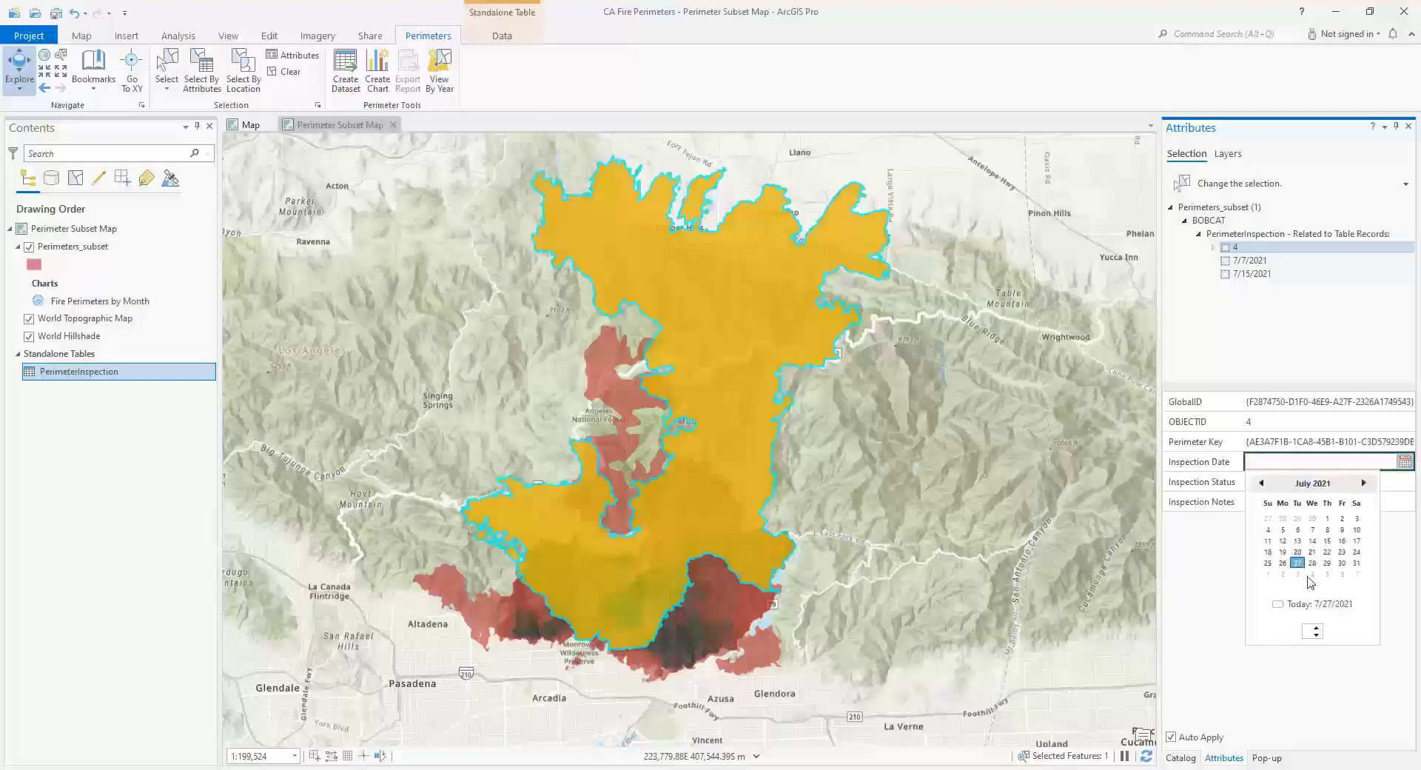
left_click(1324, 606)
- Set the 7/27/2021 record's Inspection Status to Inspected - OK and its Inspection Notes to "Inspection complete."
left_click(1321, 481)
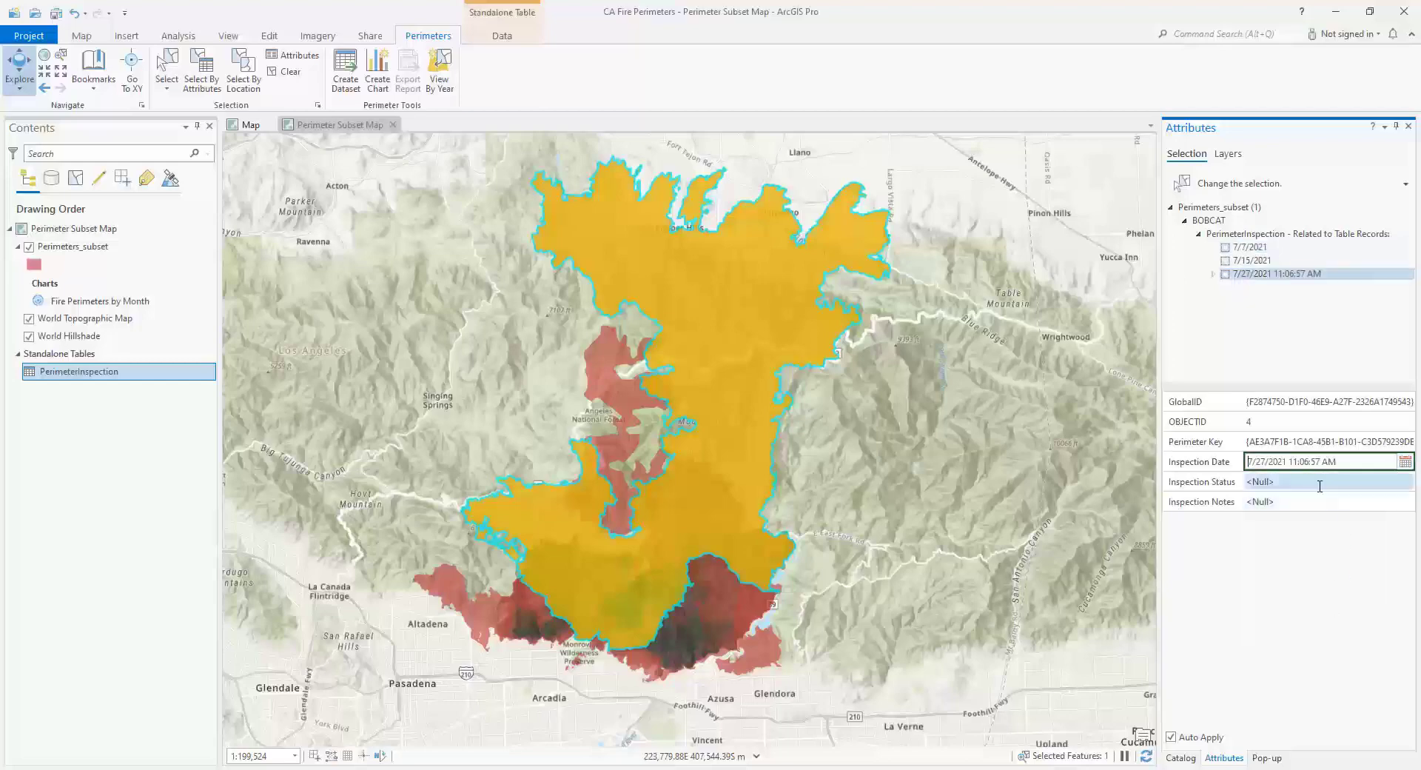
left_click(1321, 481)
left_click(1318, 554)
left_click(1292, 502)
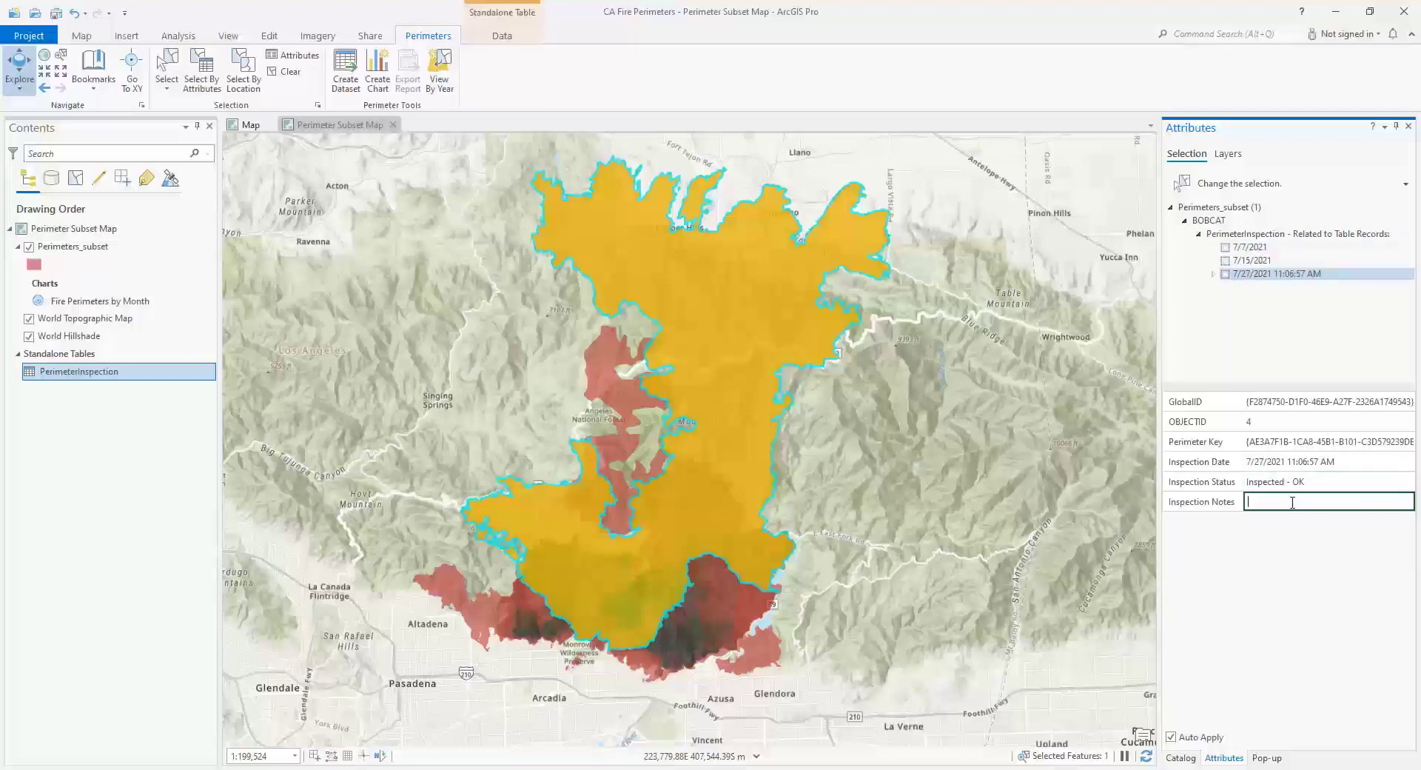
type("Inspection complete.")
key("Return")
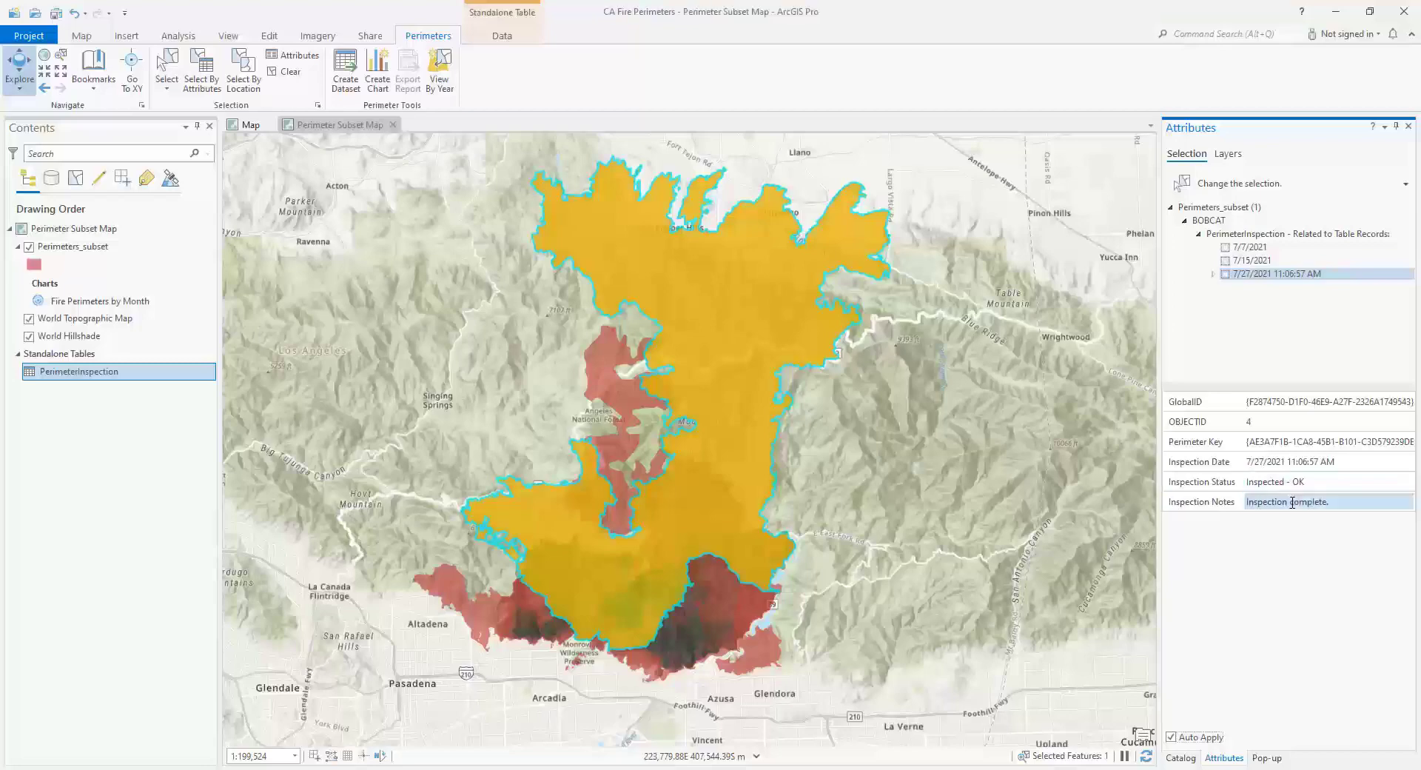
- Clear the perimeter selection and open the PerimeterInspection attribute table to review the status and notes of the inspection records
left_click(284, 72)
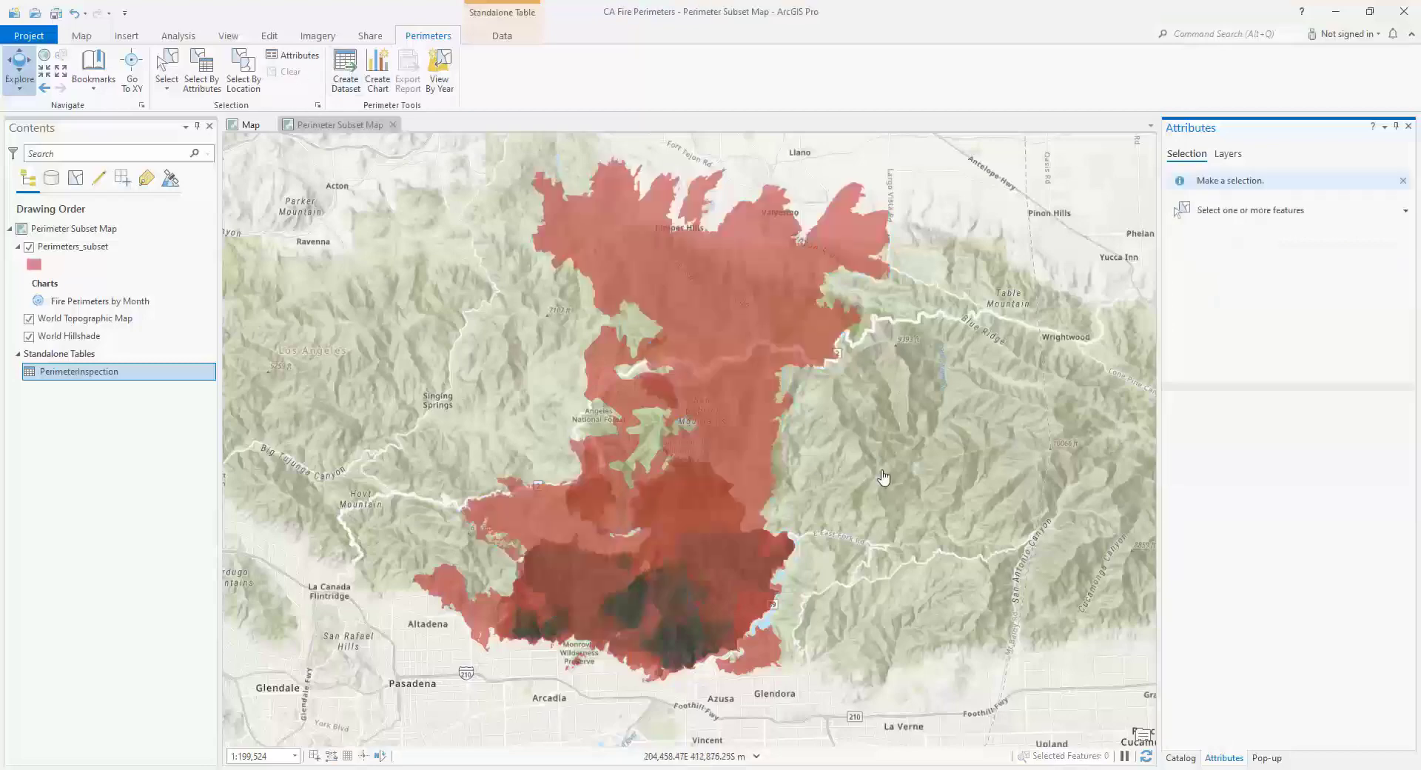
right_click(122, 370)
left_click(142, 374)
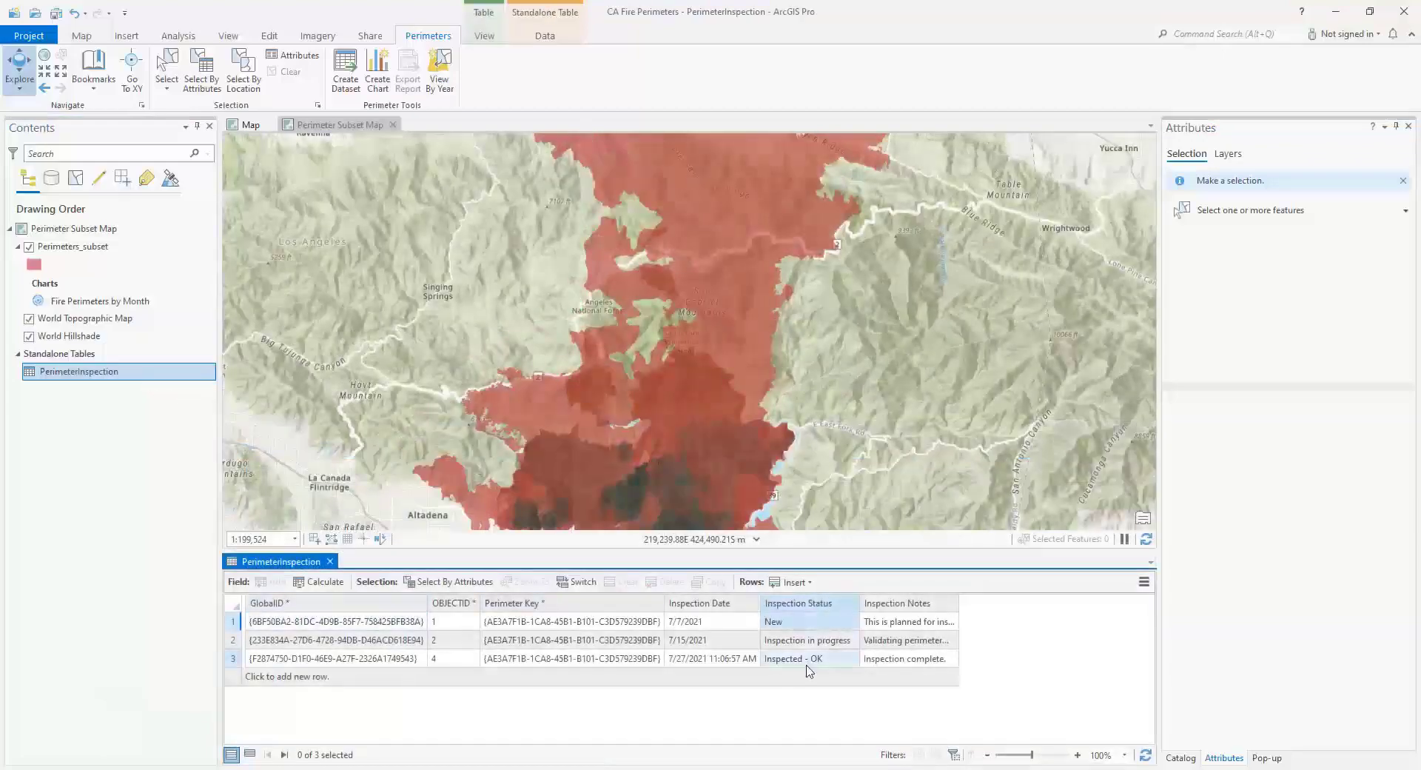
left_click(234, 660)
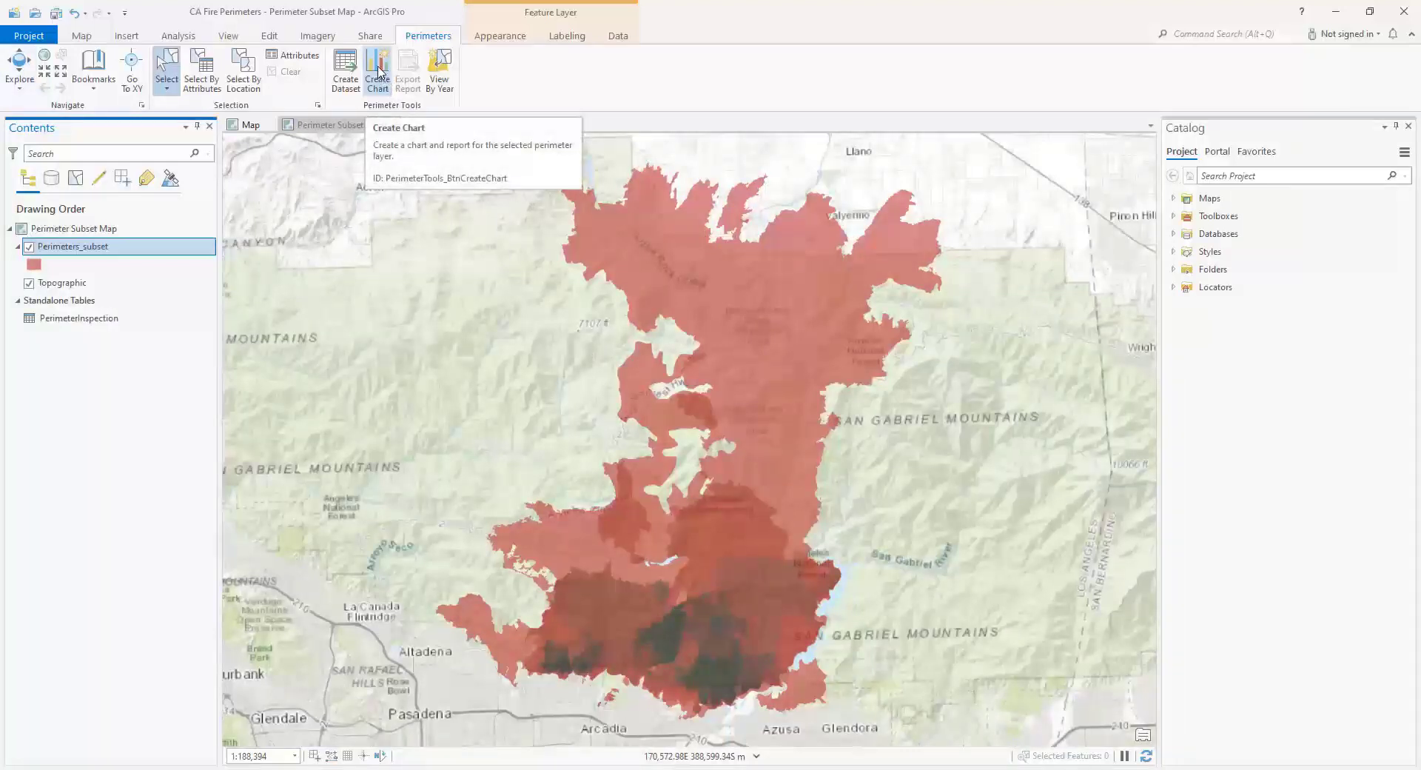
- Create a chart and report for the Perimeters_subset layer with Perimeter Tools and open the Fire Perimeters by Month chart
left_click(379, 73)
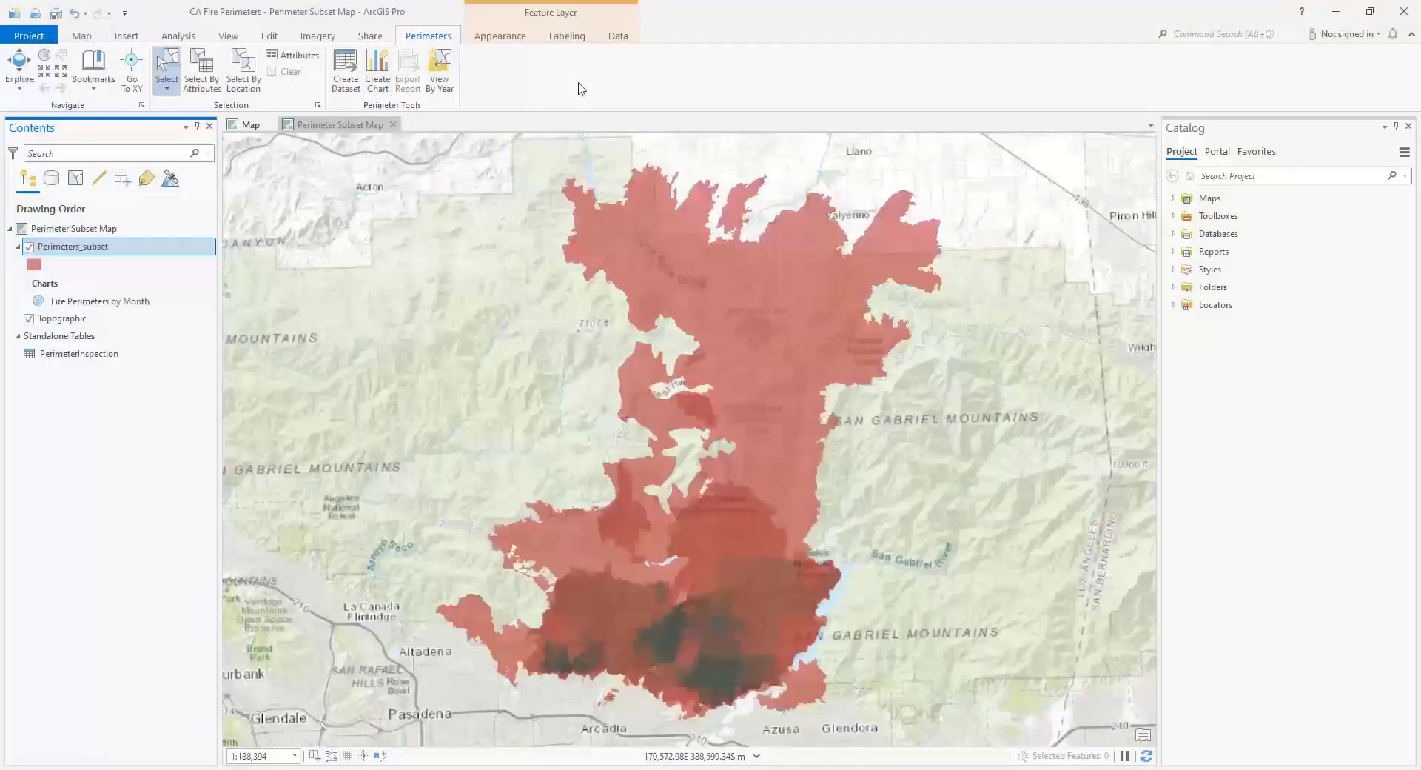
left_click(154, 306)
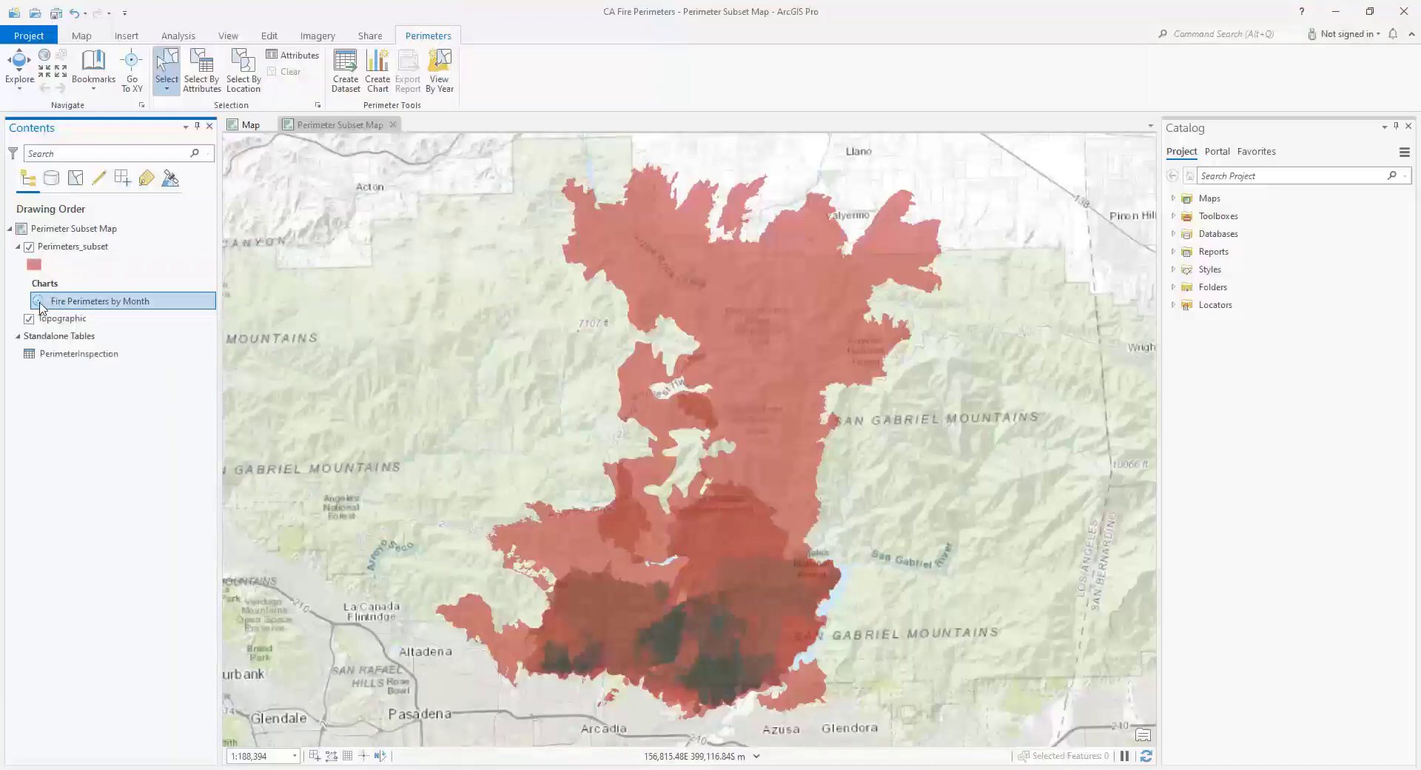
double_click(41, 308)
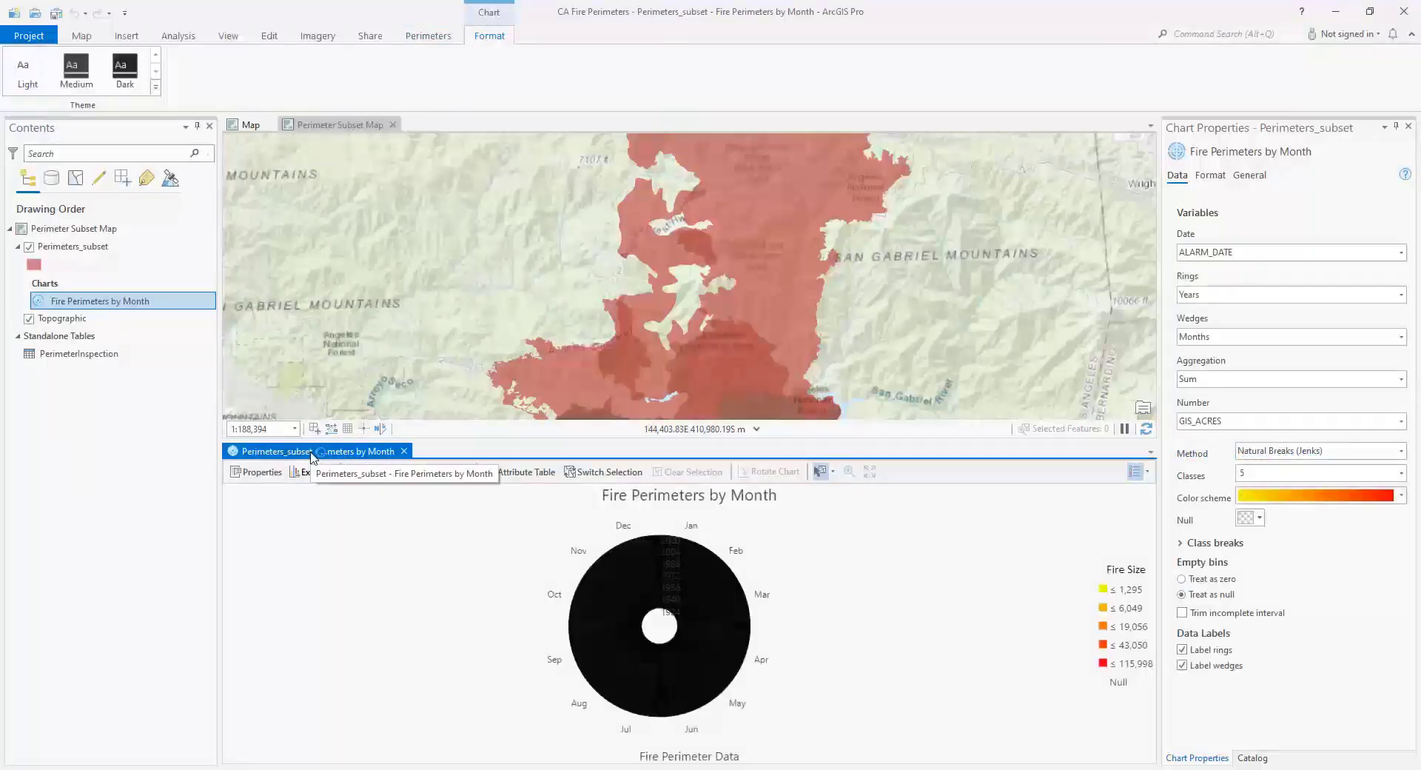
- Dock the Fire Perimeters by Month chart among the map views and apply the Light theme to it
left_click_drag(310, 453, 690, 277)
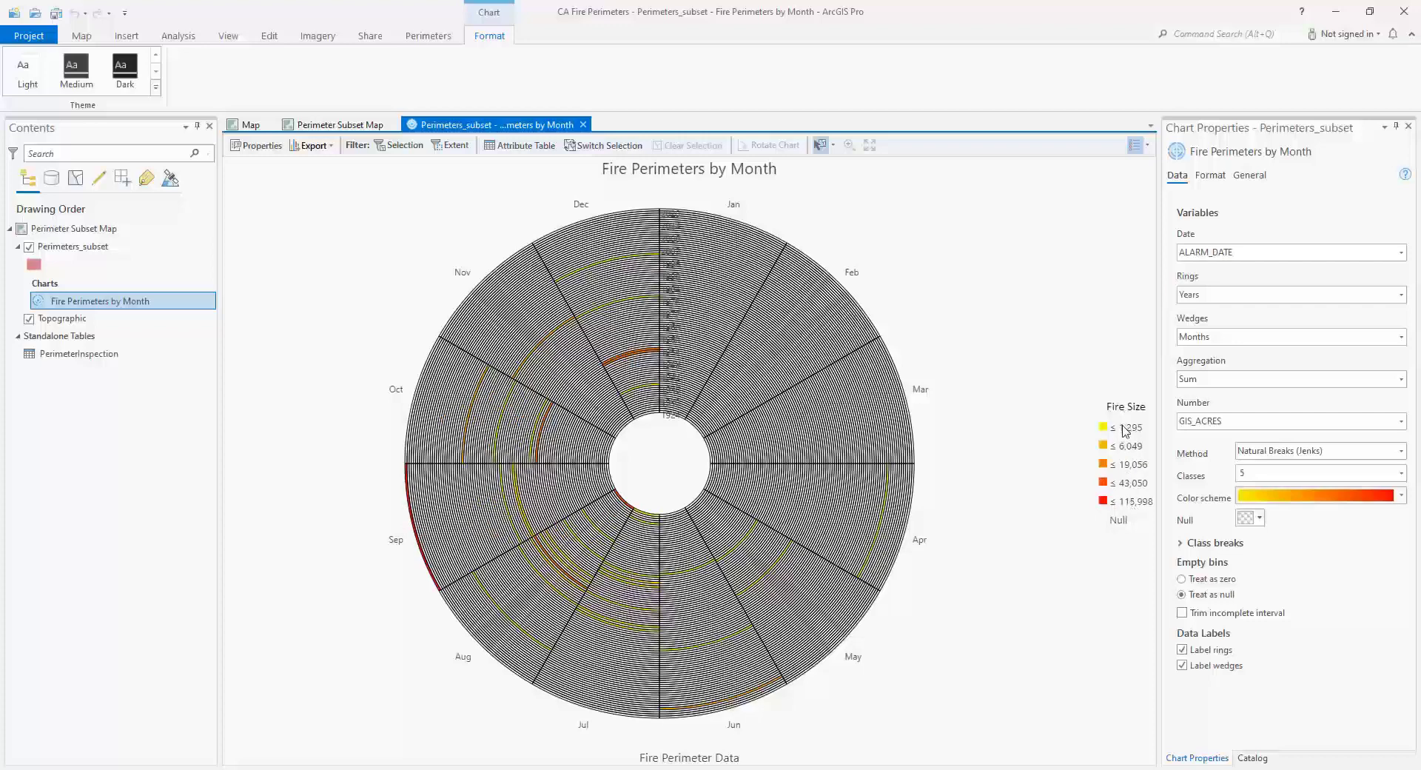
left_click(1211, 176)
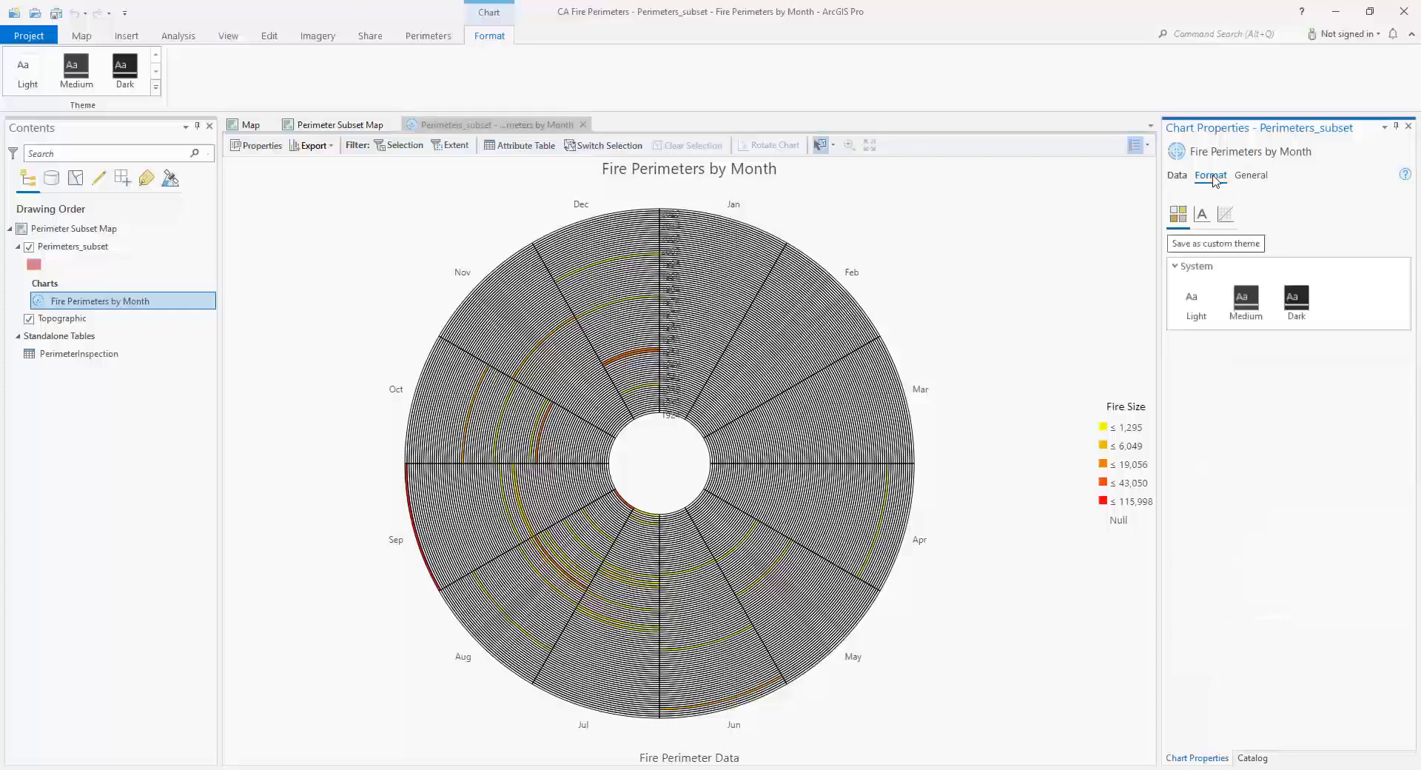
left_click(1199, 299)
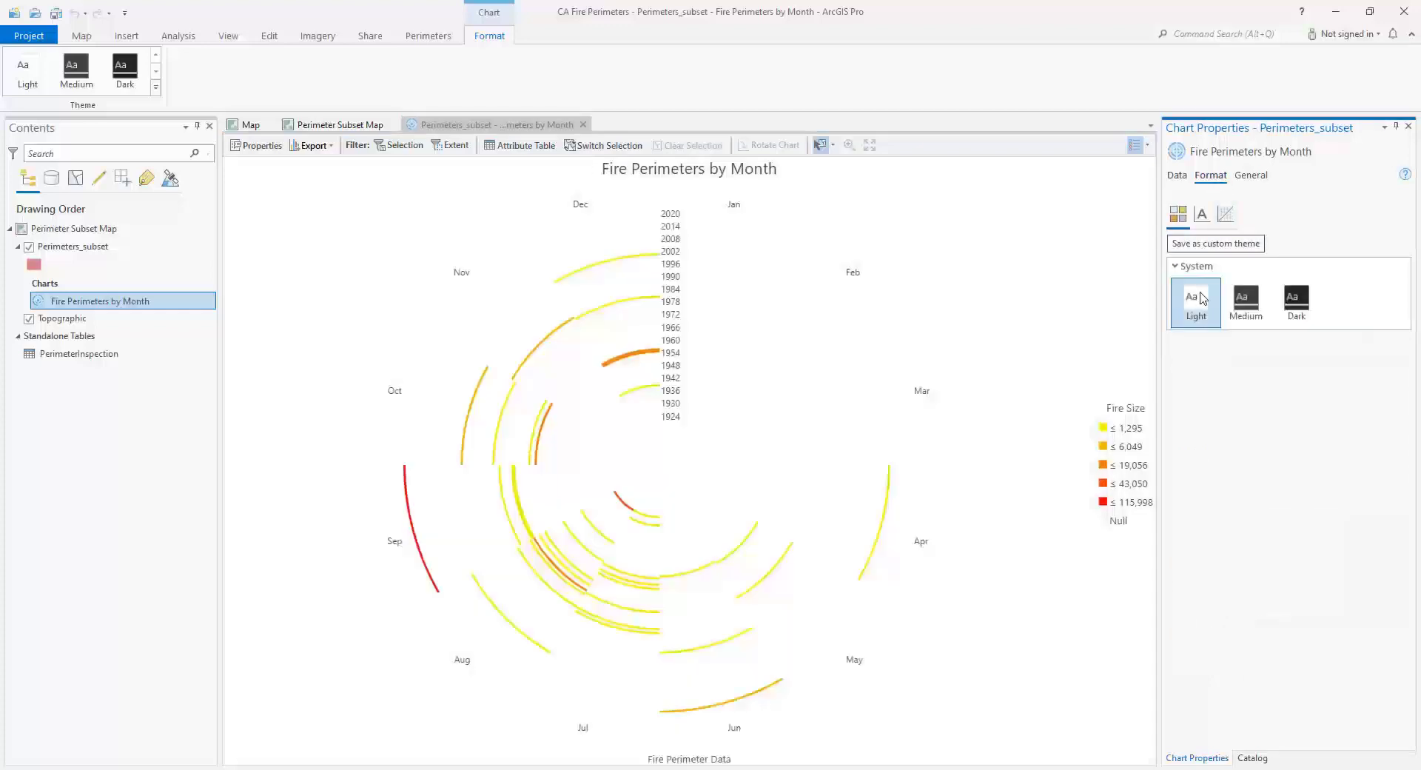
- Open the Fire Perimeters Report from the project's reports
left_click(1252, 758)
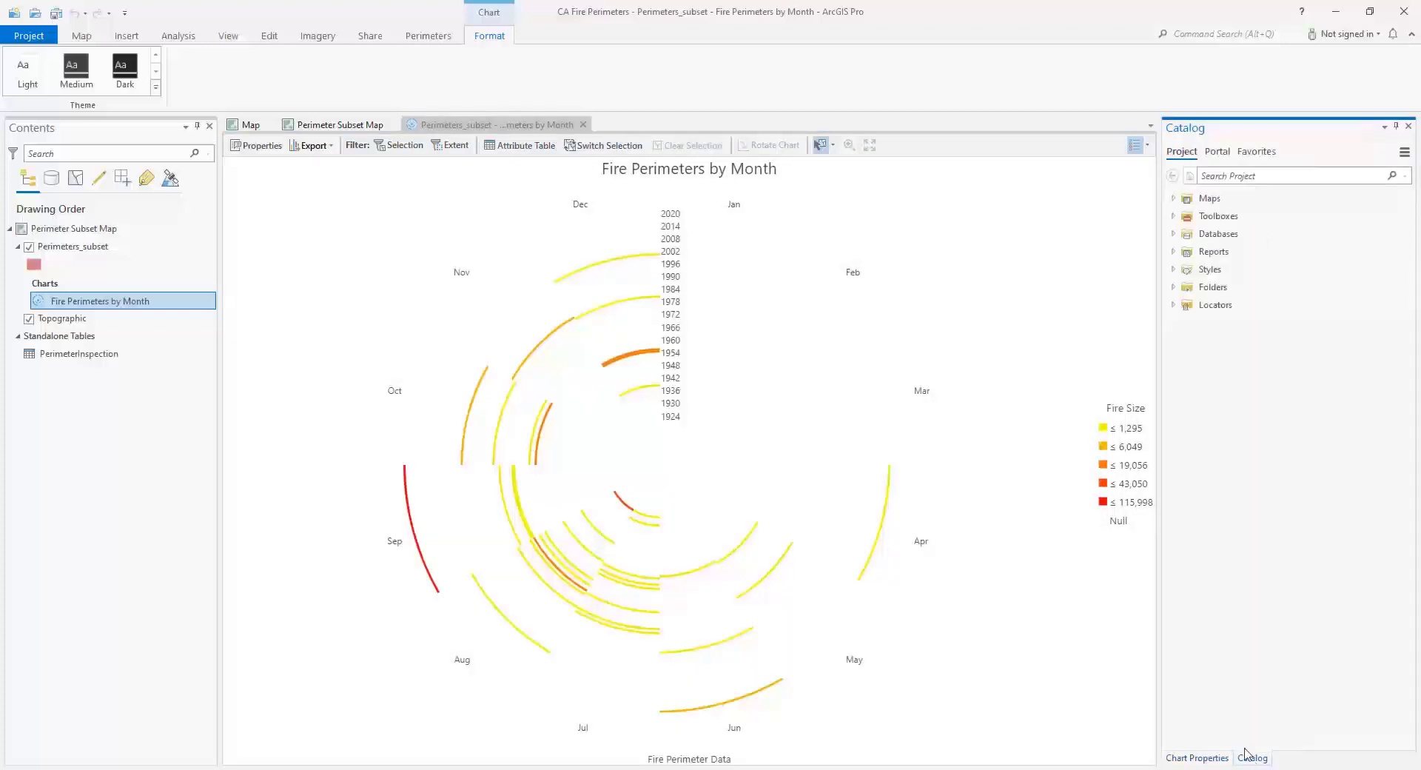
left_click(1173, 252)
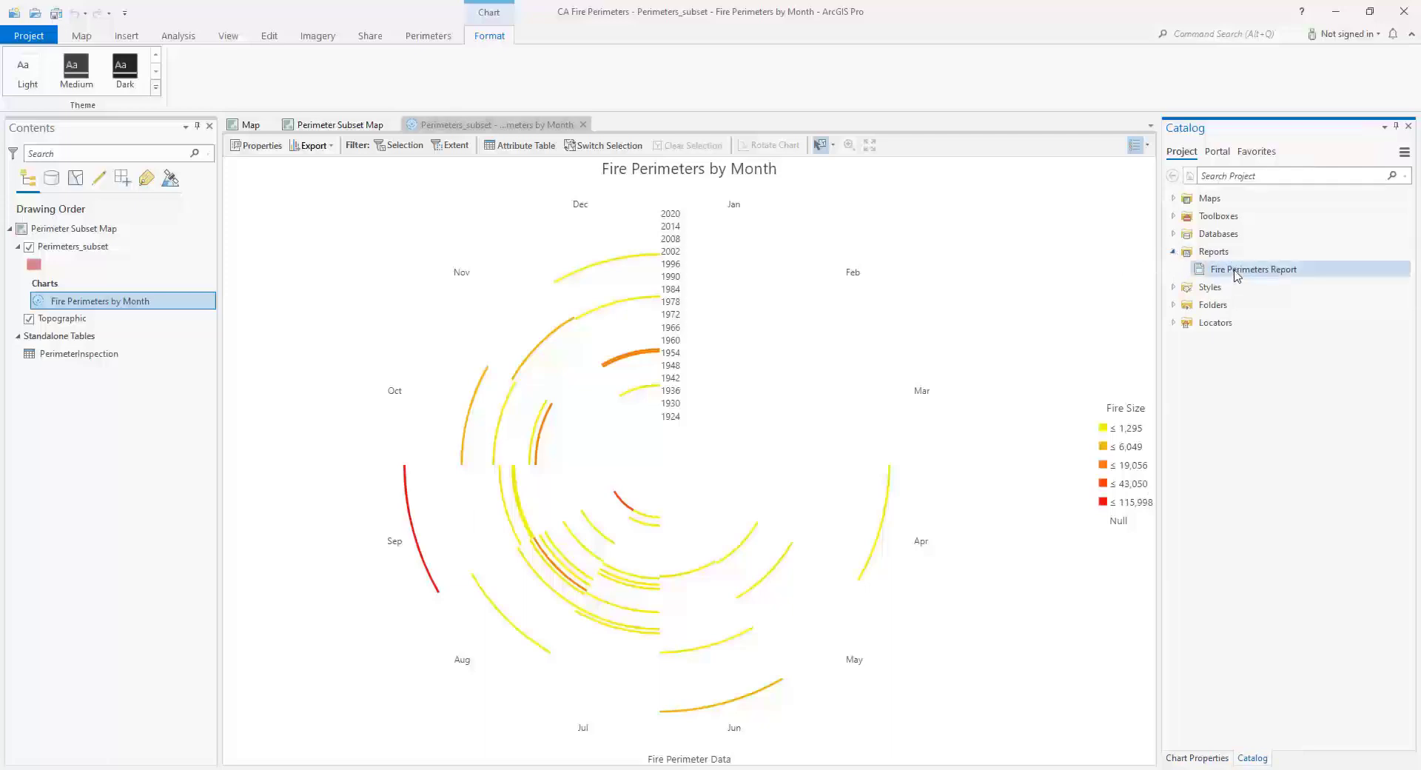
right_click(1256, 271)
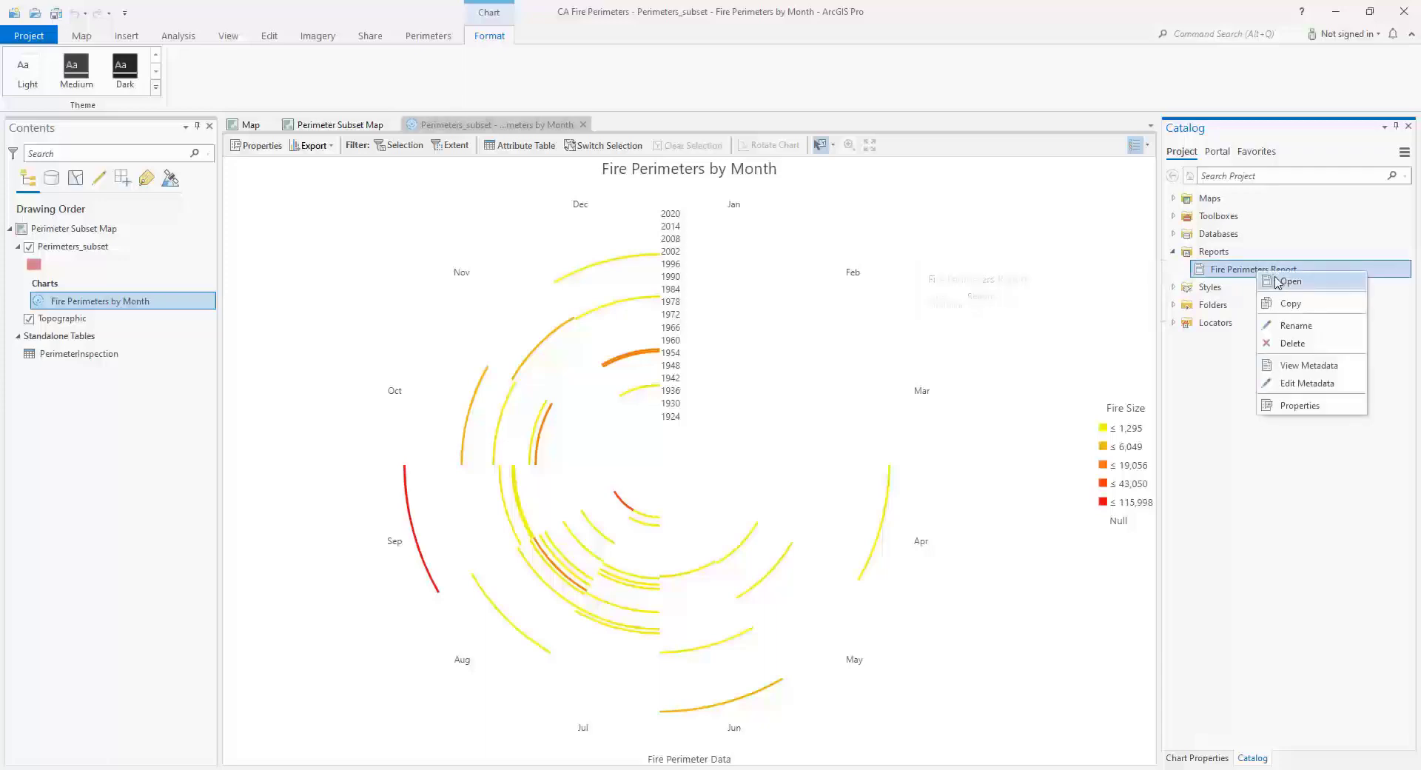
left_click(1275, 282)
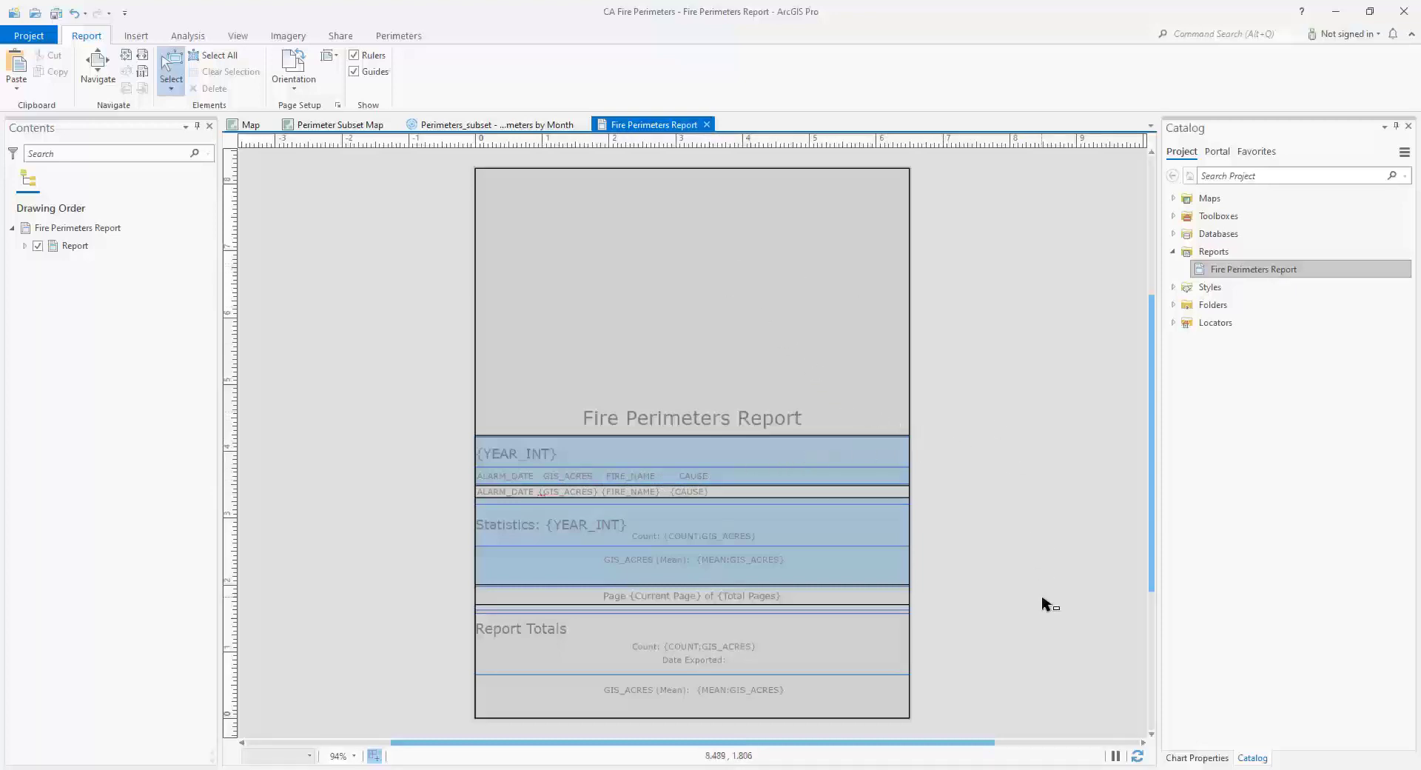
- Select the outer August and September bins of the most recent years in the Fire Perimeters by Month chart
left_click(520, 132)
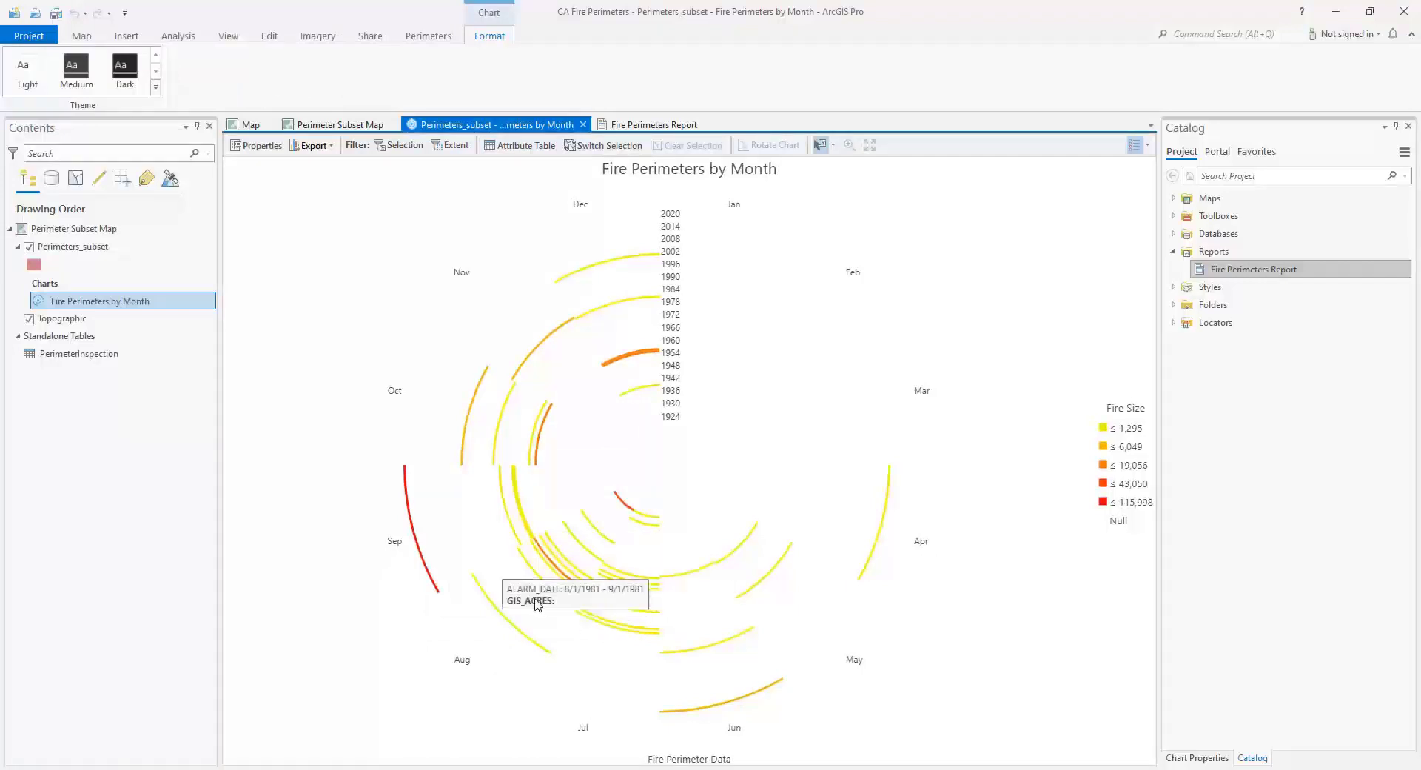
left_click_drag(551, 573, 388, 576)
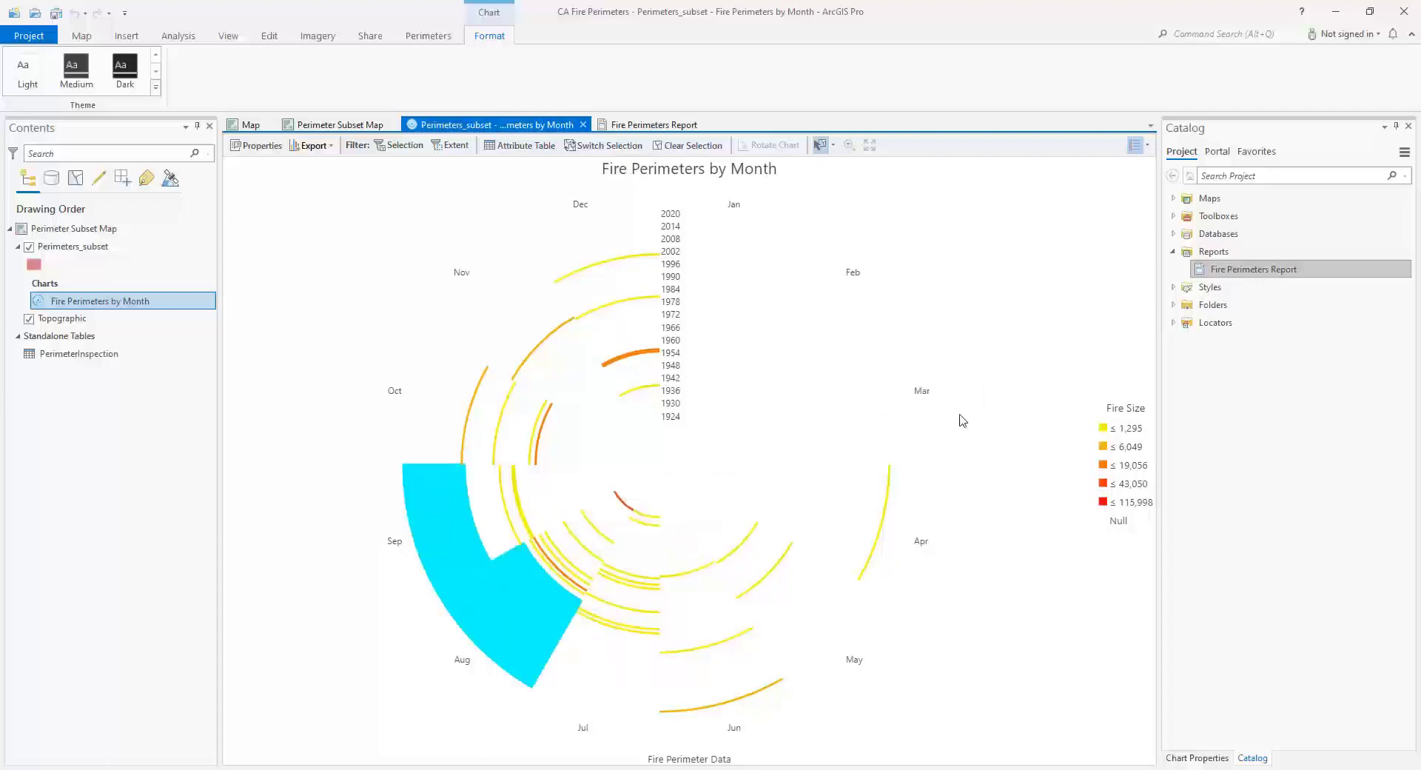
- Open the Fire Perimeters Report and export it to C:\temp\Temp Data\Fire Perimeters Report.pdf, overwriting the existing file
left_click(1233, 273)
left_click(1232, 272)
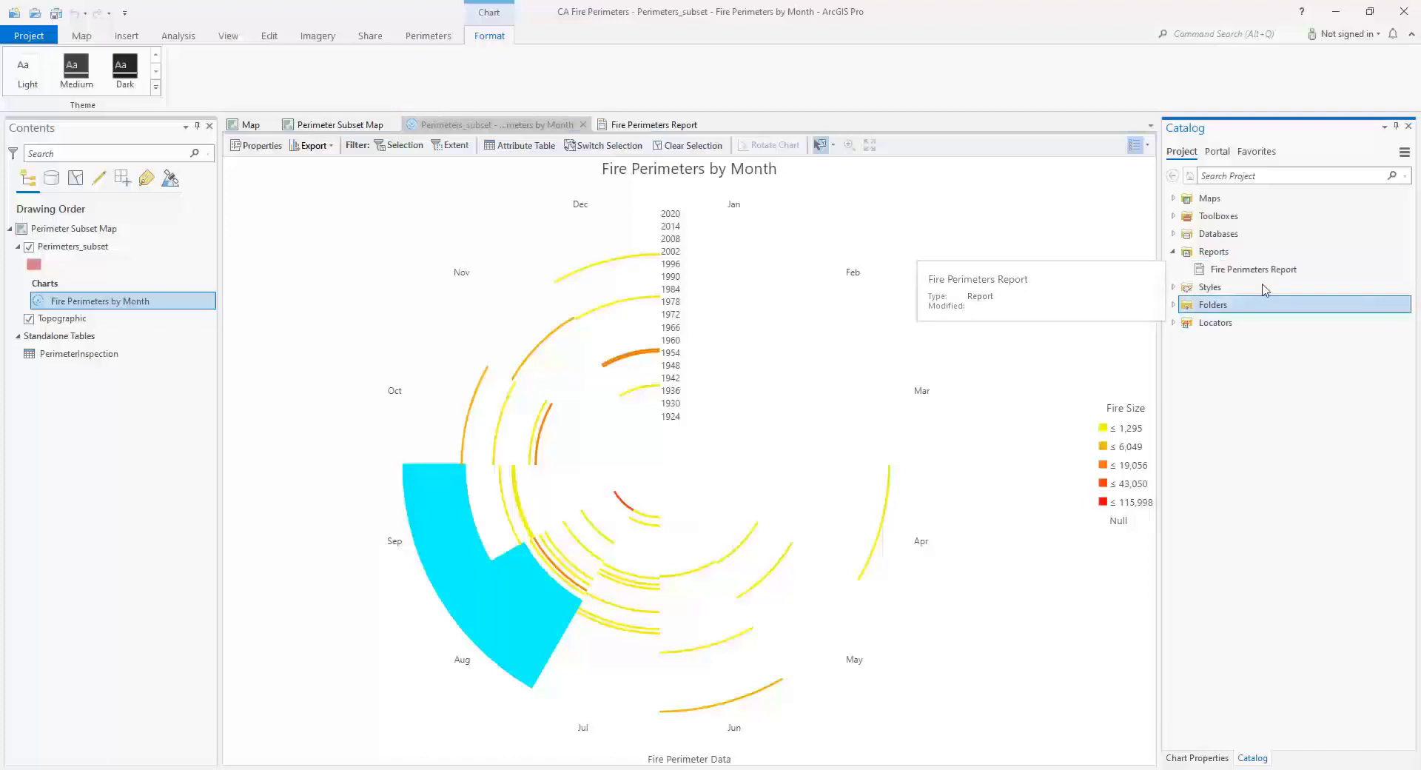
double_click(1258, 271)
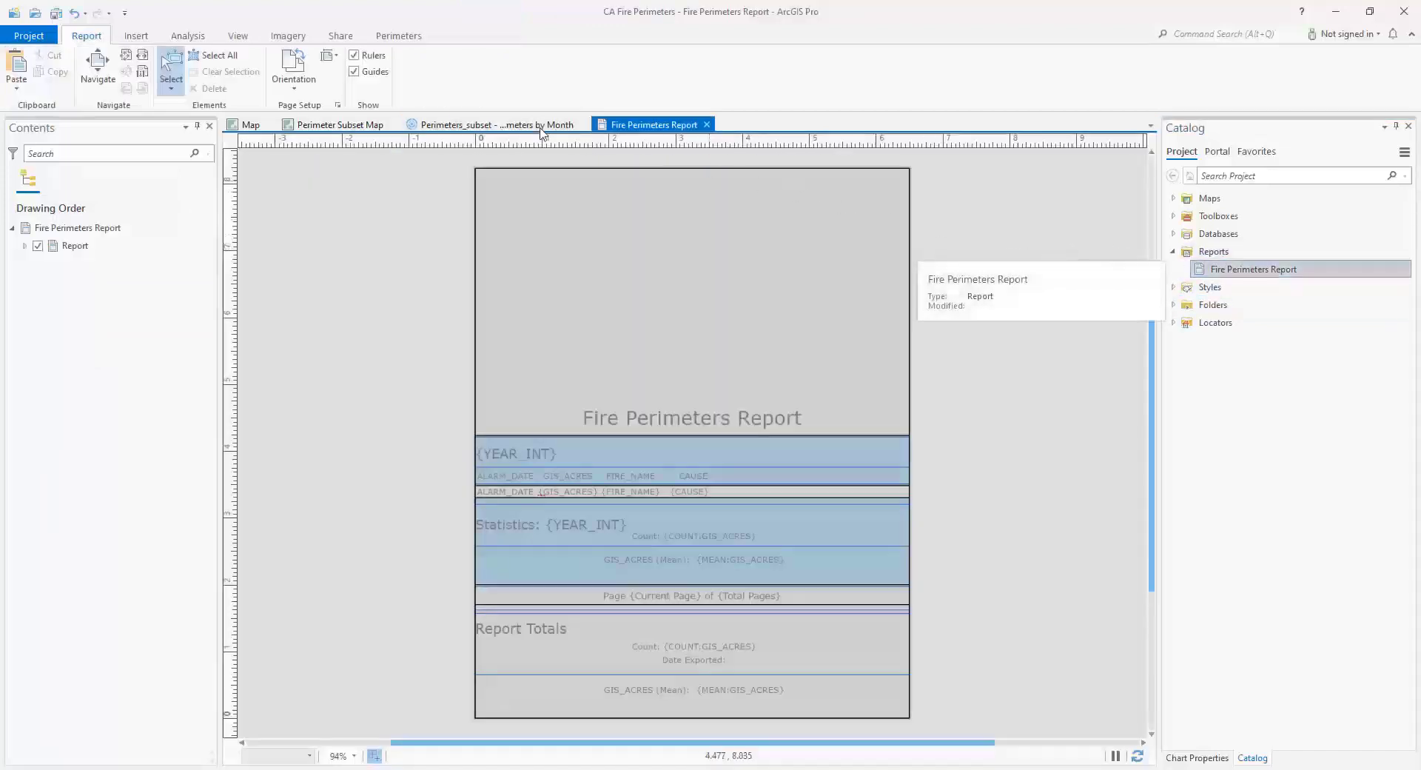
left_click(400, 37)
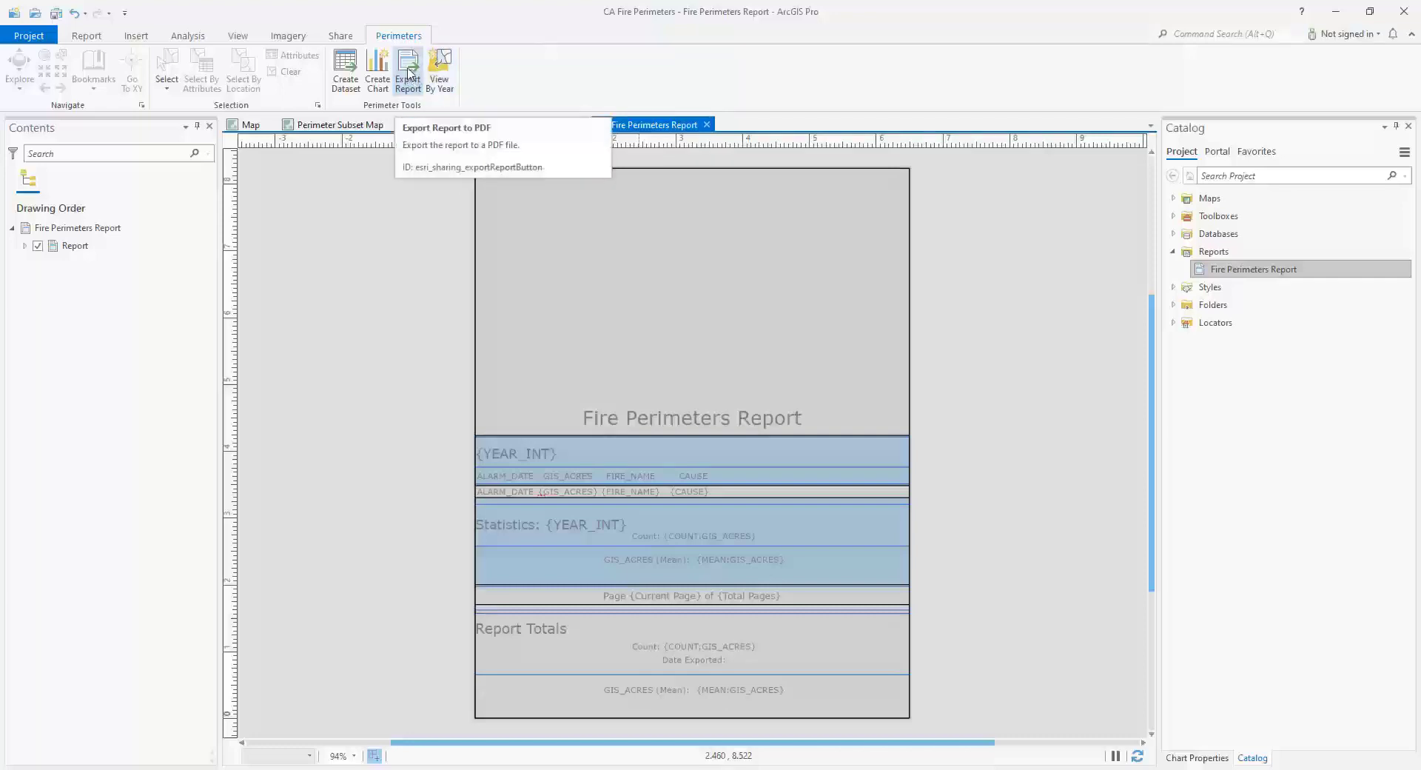
left_click(413, 67)
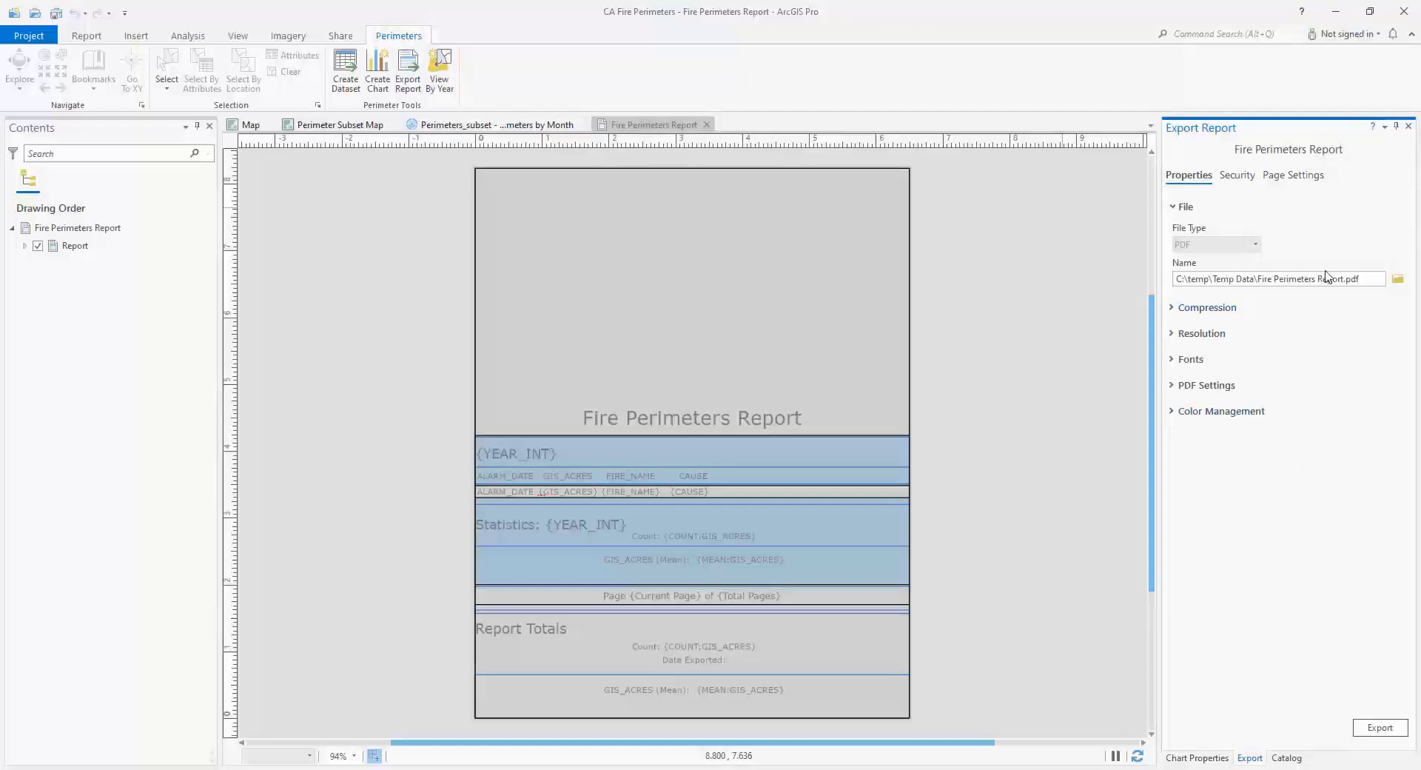
left_click(1387, 729)
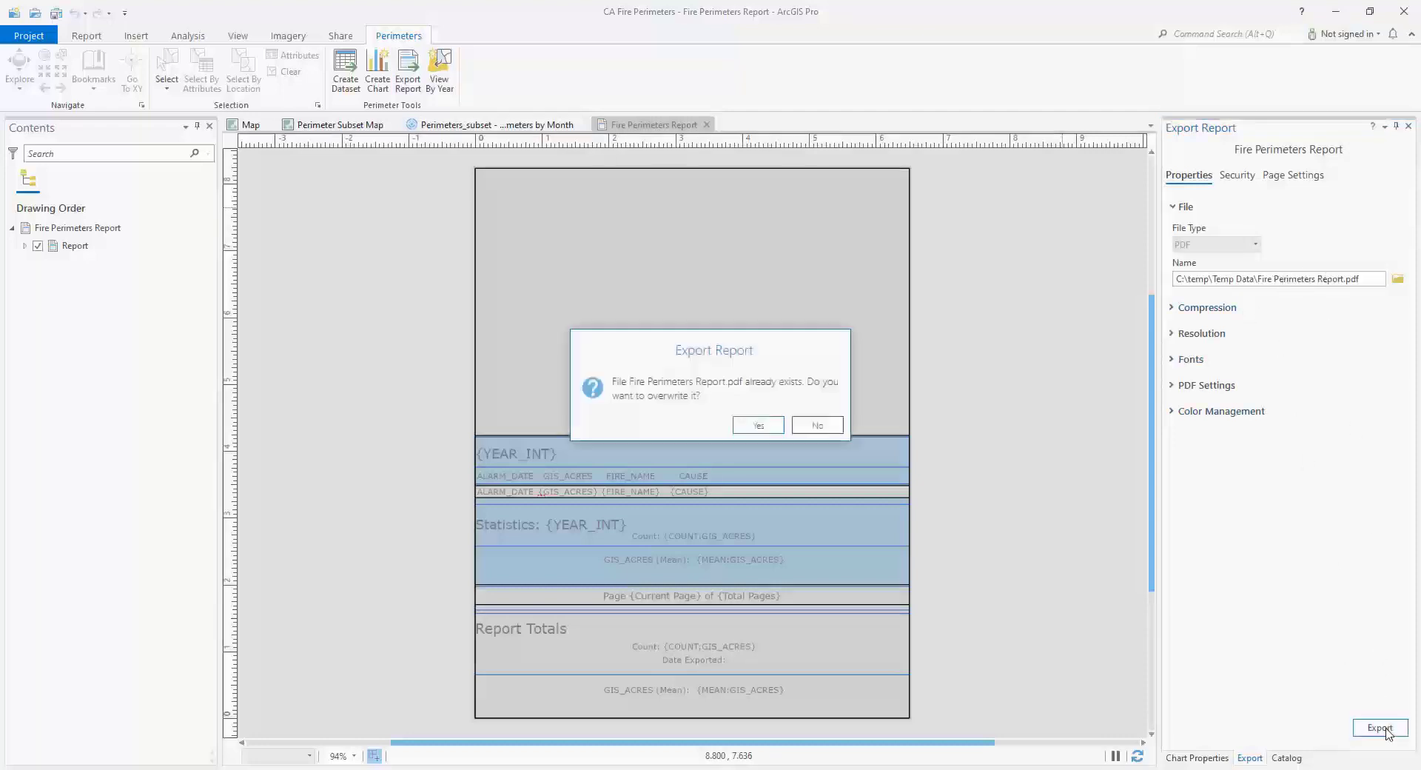
left_click(770, 429)
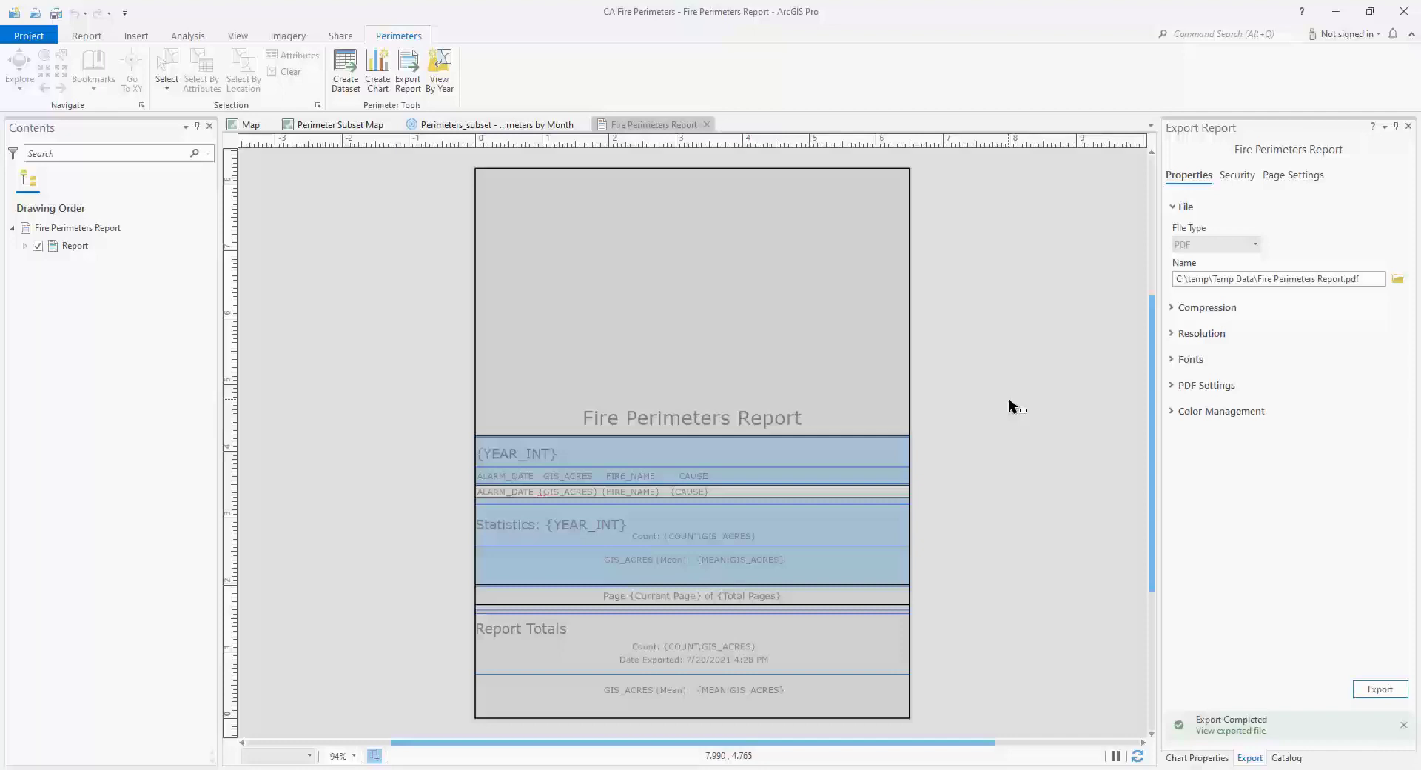
- Open the exported Fire Perimeters Report PDF in Adobe Acrobat Reader and maximize its window
left_click(1233, 731)
left_click_drag(183, 183, 833, 67)
double_click(832, 67)
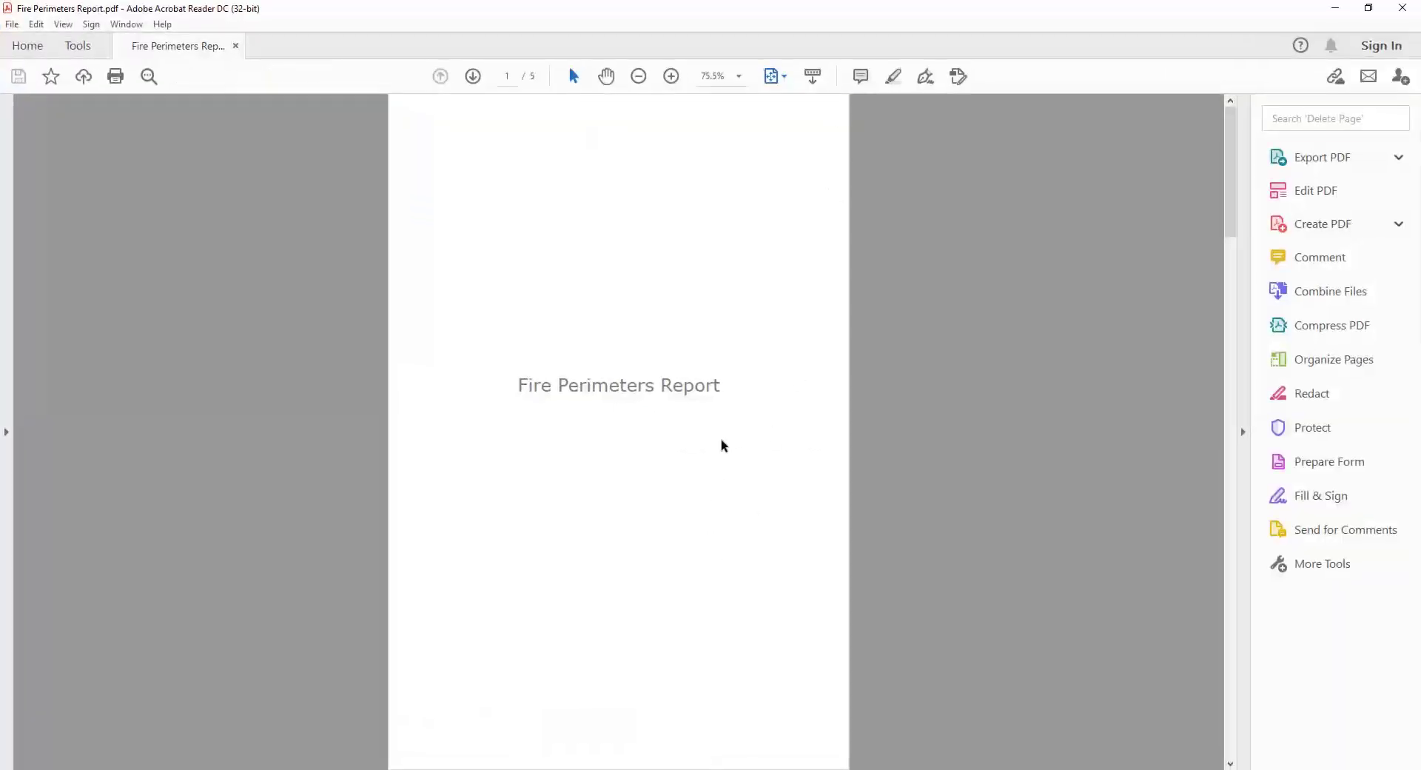
- Examine the yearly fire records, statistics and report totals at 150% zoom across the exported PDF's pages
scroll(723, 444, "down", 2)
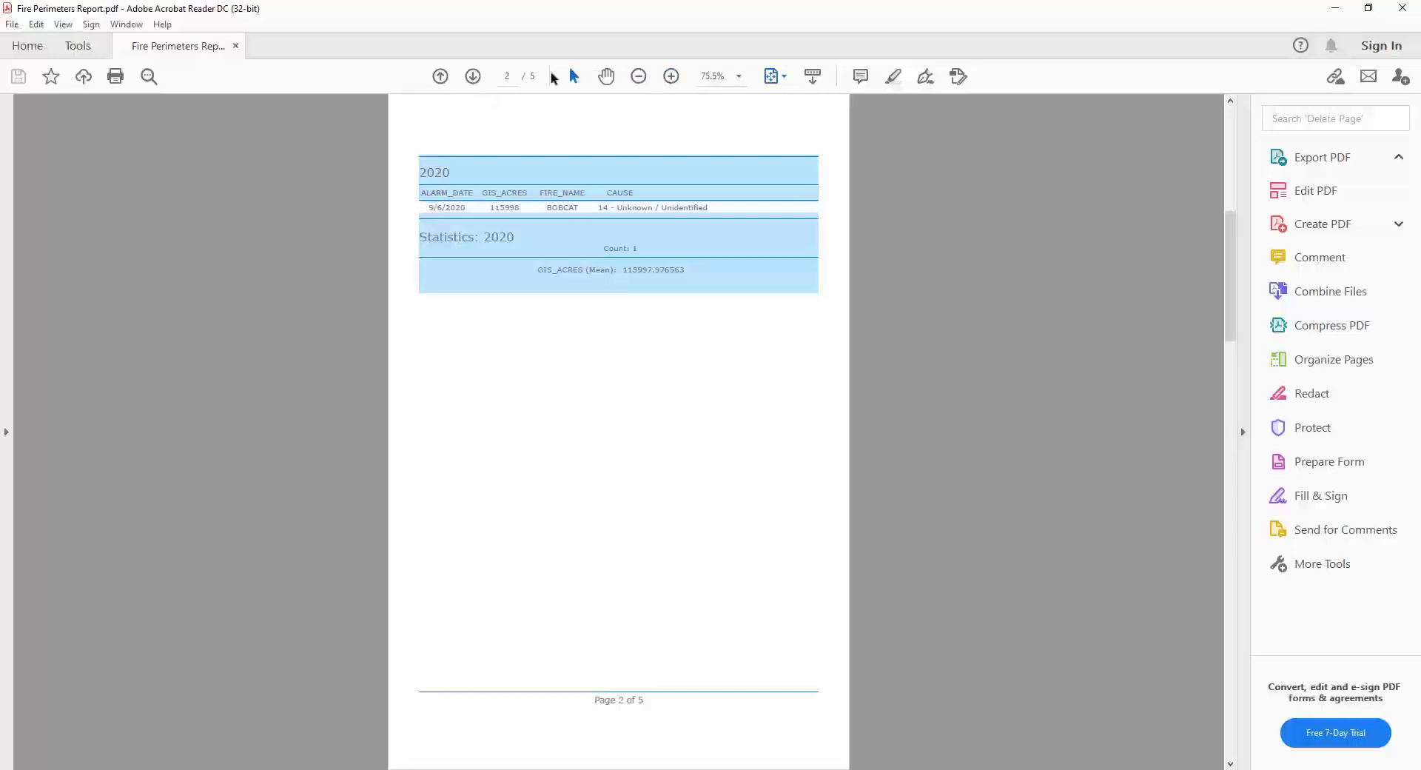
left_click(671, 76)
left_click(671, 76)
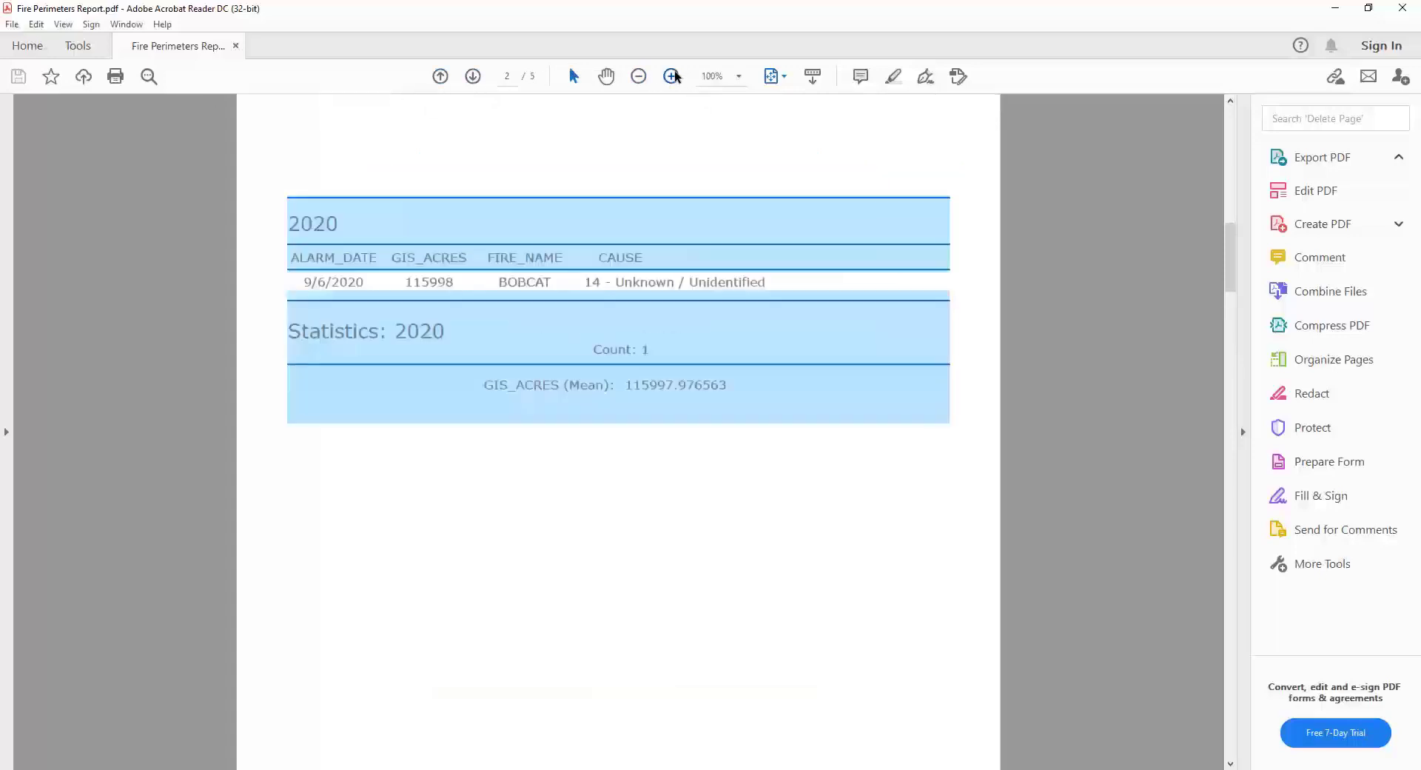
left_click(671, 76)
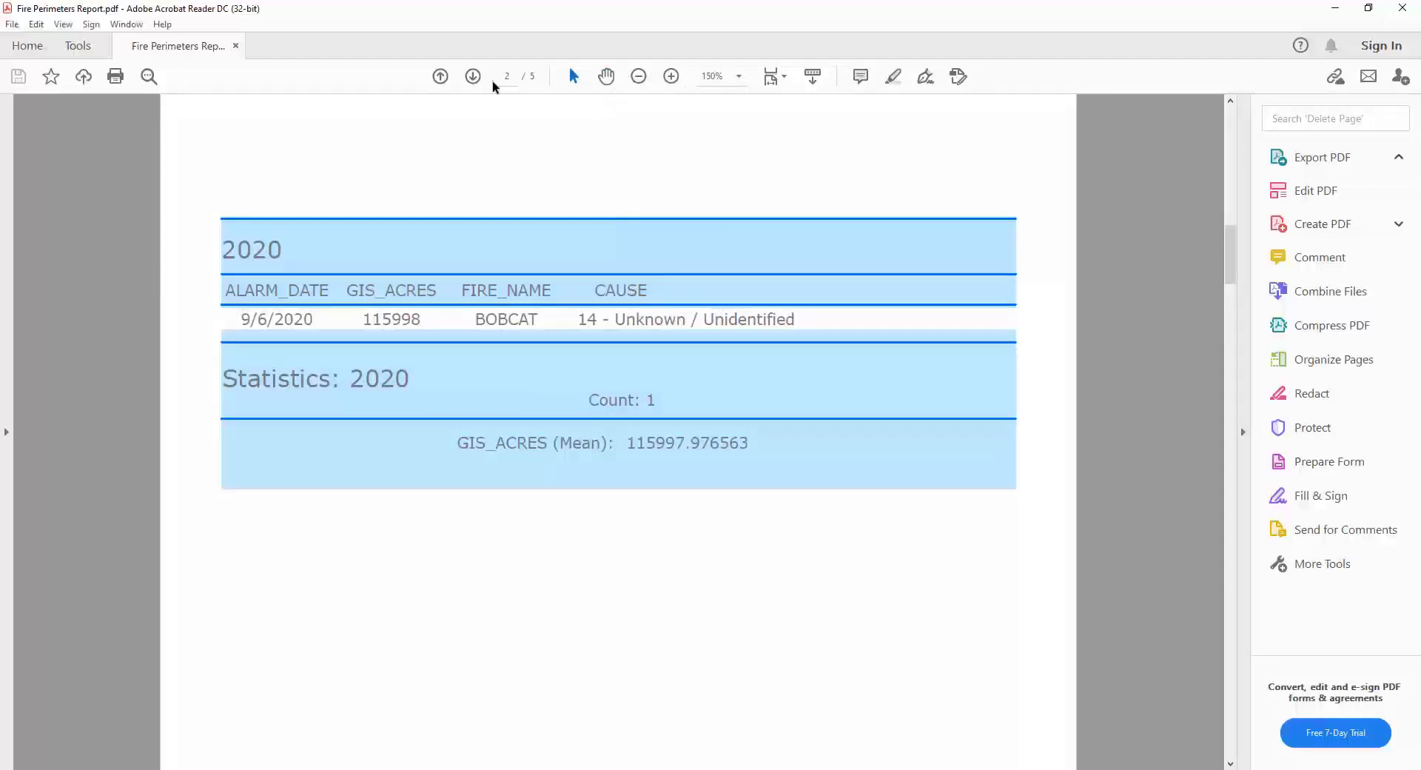
left_click(473, 77)
left_click(473, 77)
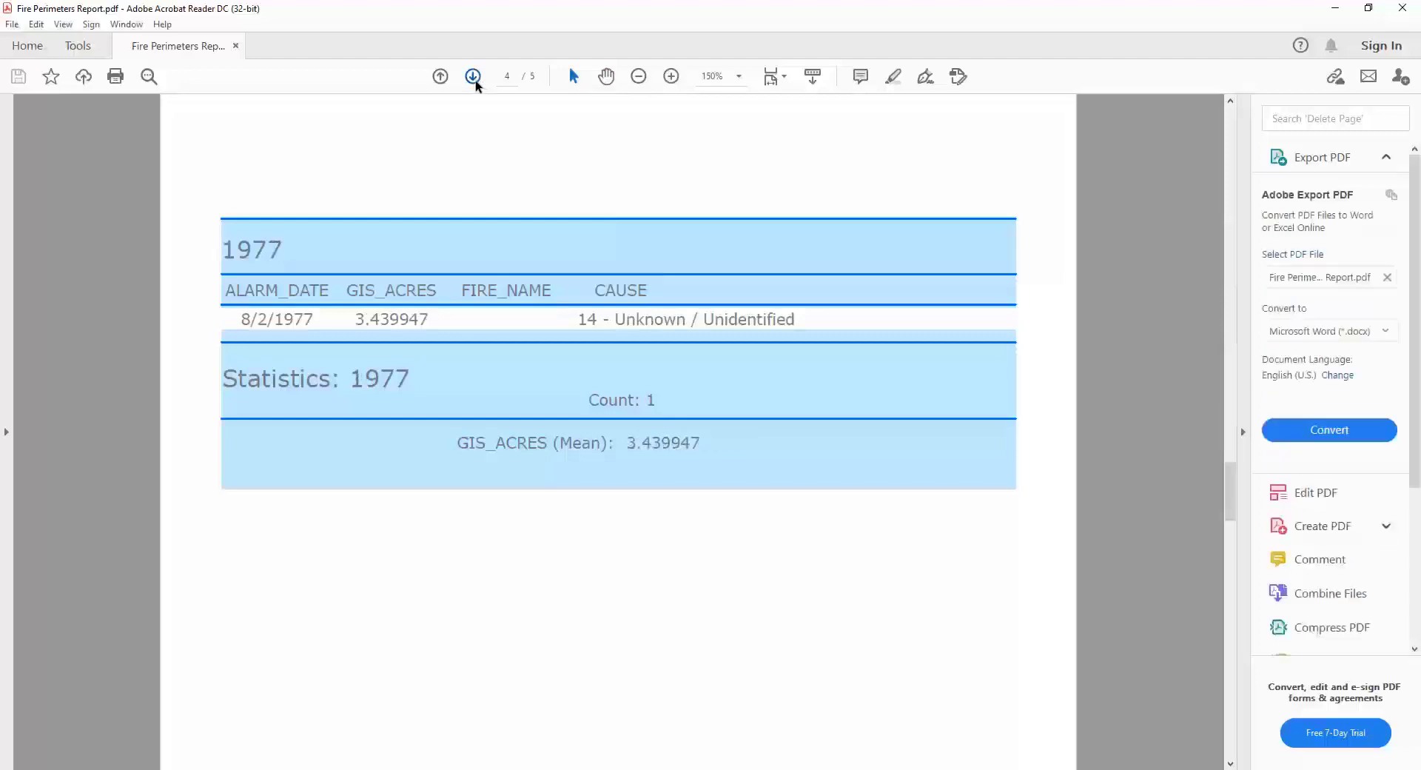
left_click(473, 77)
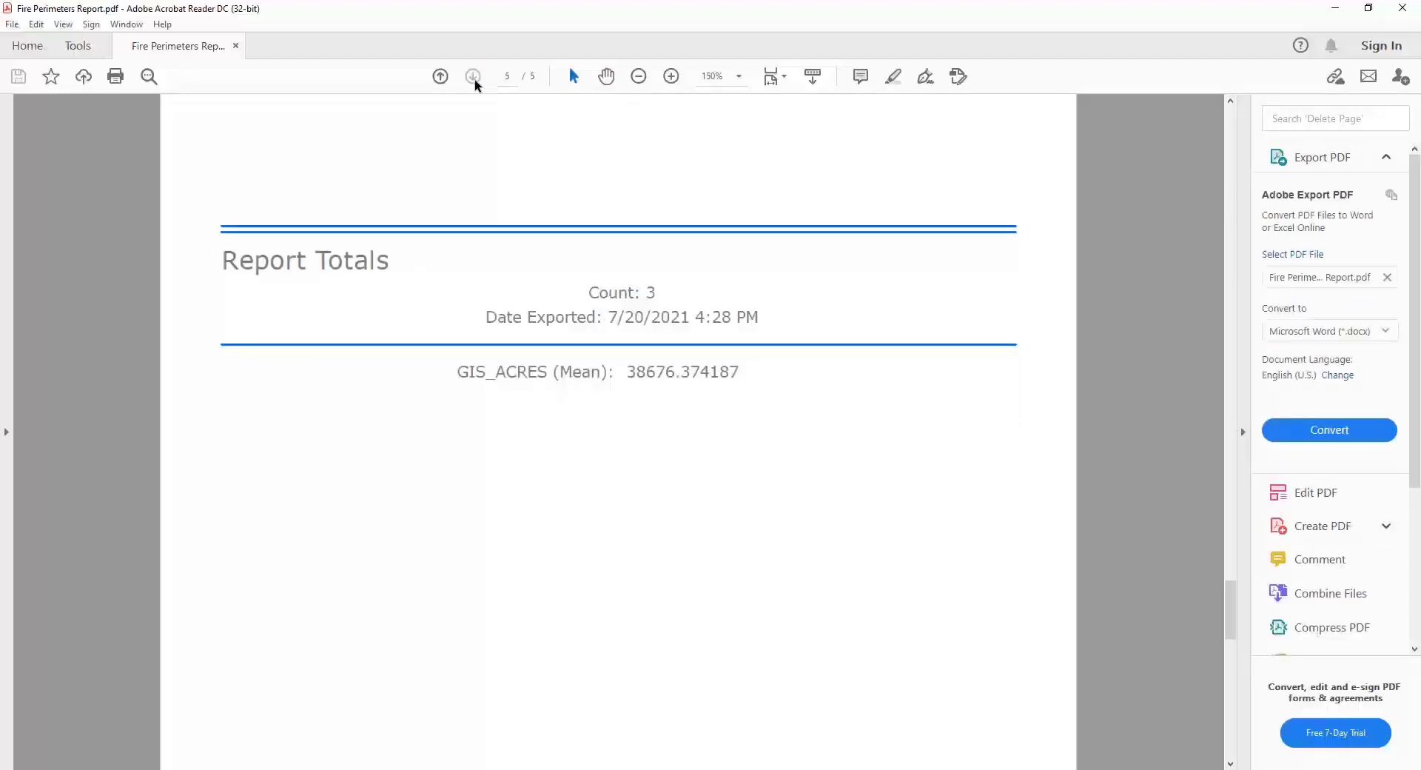
left_click(440, 76)
left_click(441, 76)
left_click(440, 76)
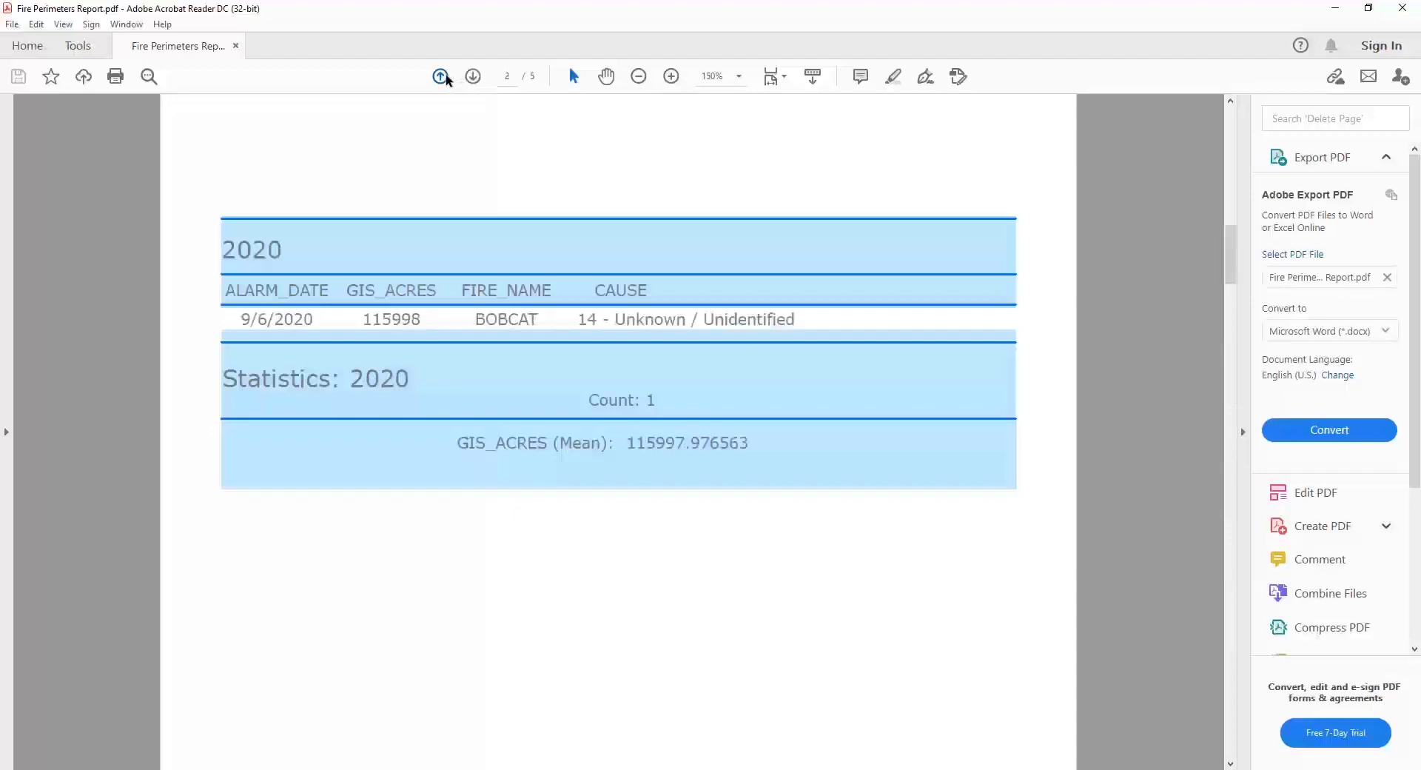
left_click(440, 77)
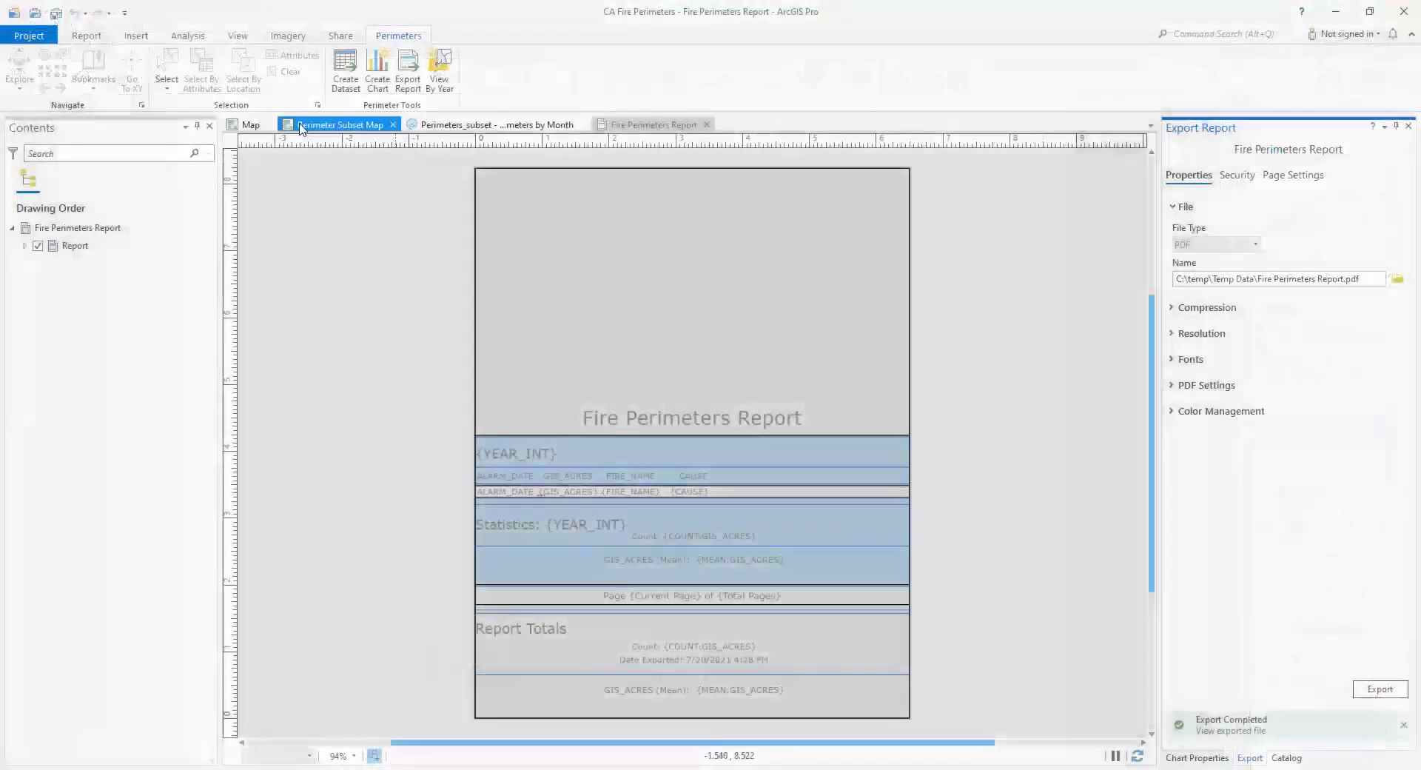
- Return to the Map view in ArcGIS Pro, clear the feature selection and create a chart and report for the Fire Perimeters layer
left_click(241, 127)
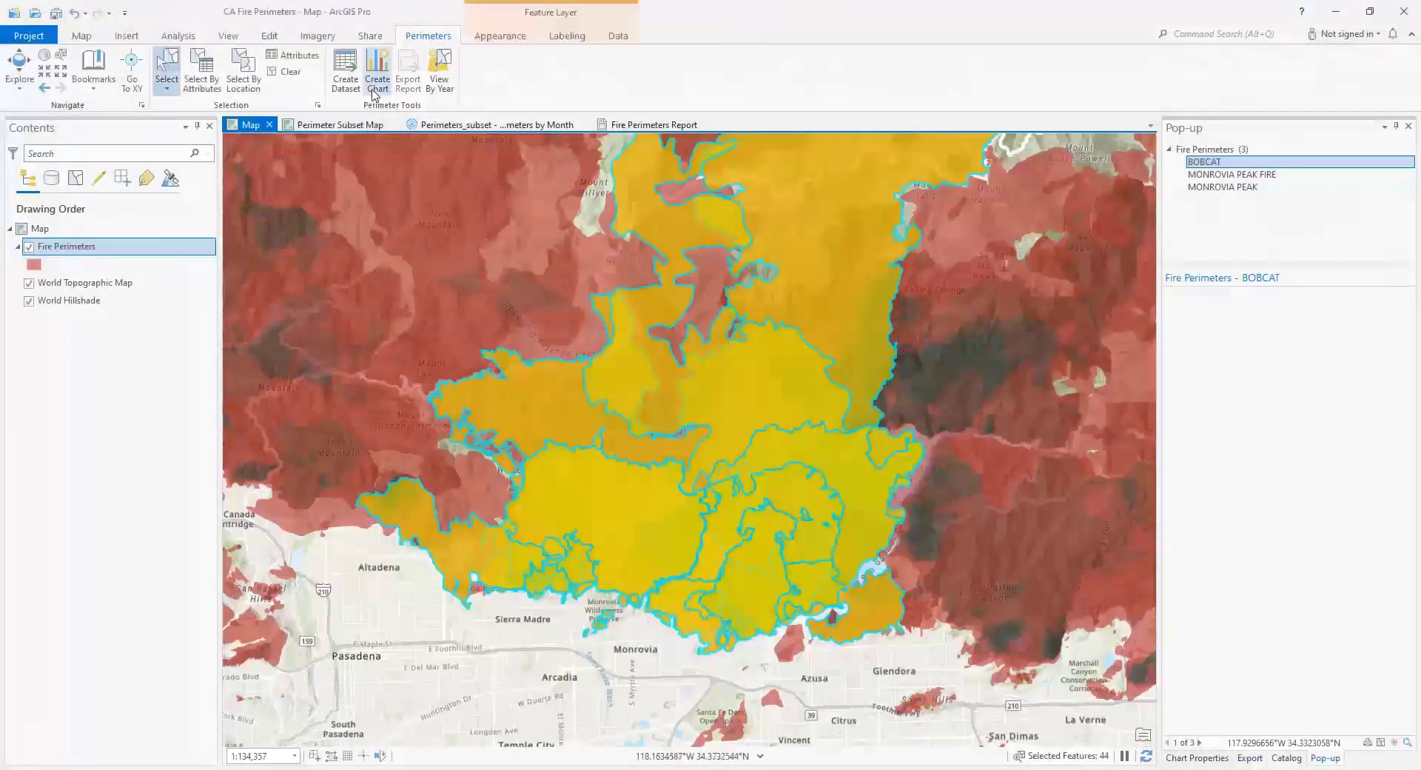
left_click(289, 72)
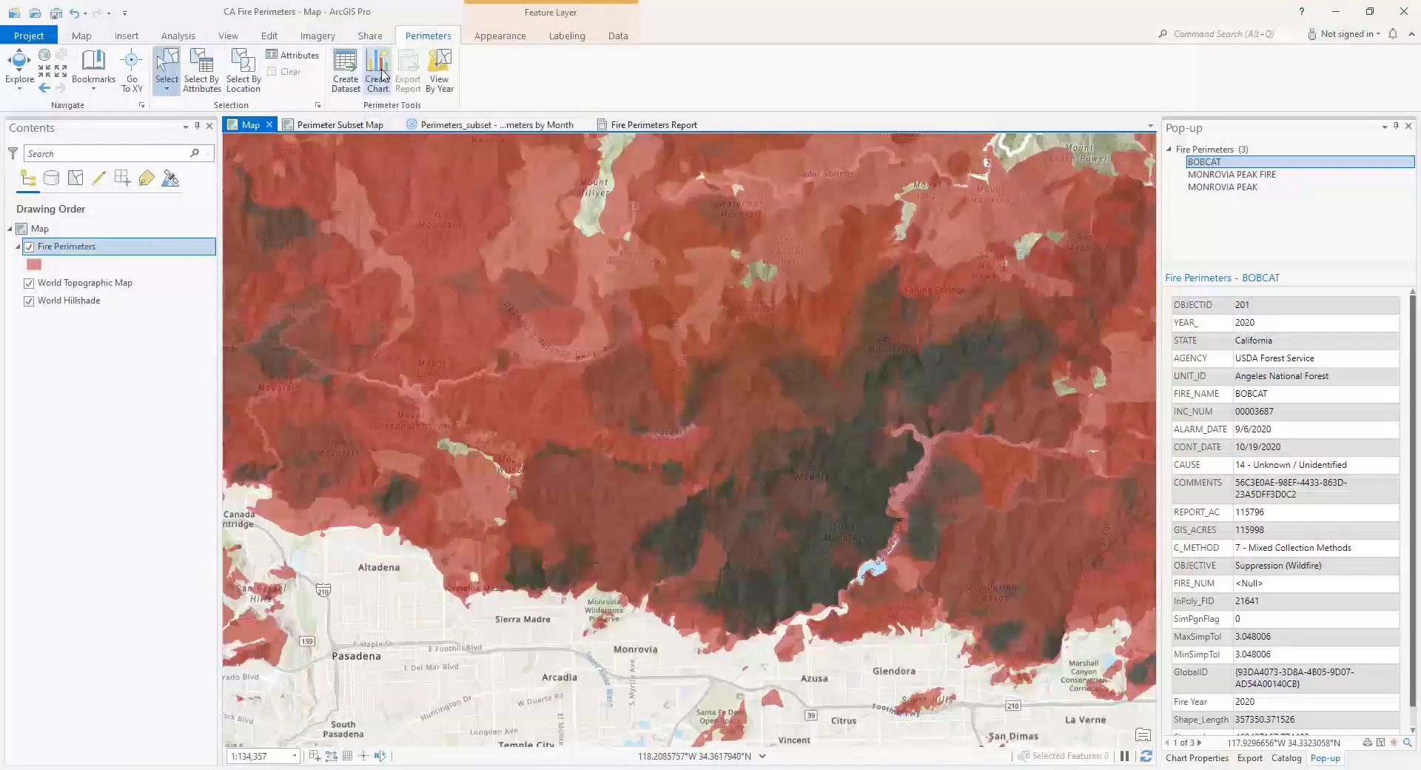
left_click(382, 74)
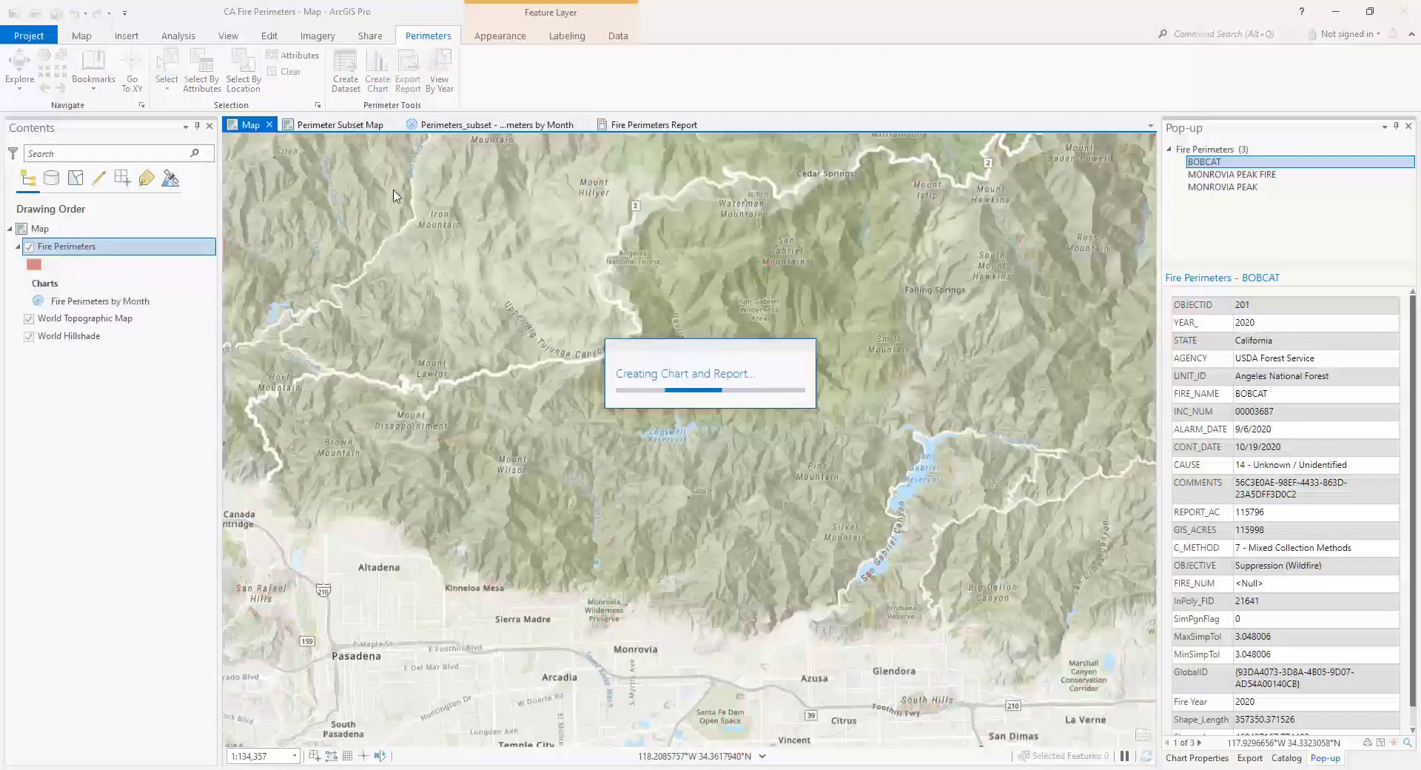
- Open the Fire Perimeters layer's Fire Perimeters by Month chart and apply the Light theme to it
right_click(85, 304)
left_click(38, 304)
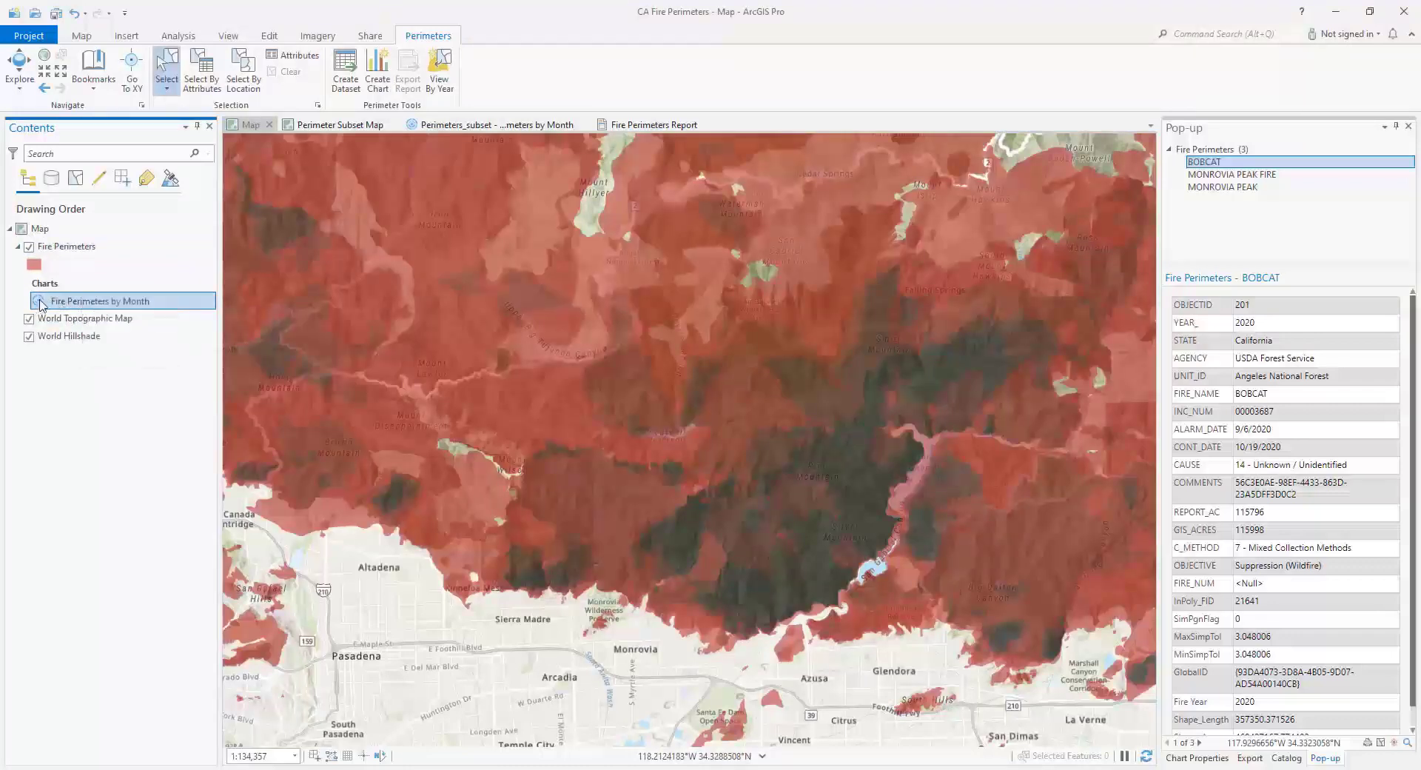
double_click(40, 304)
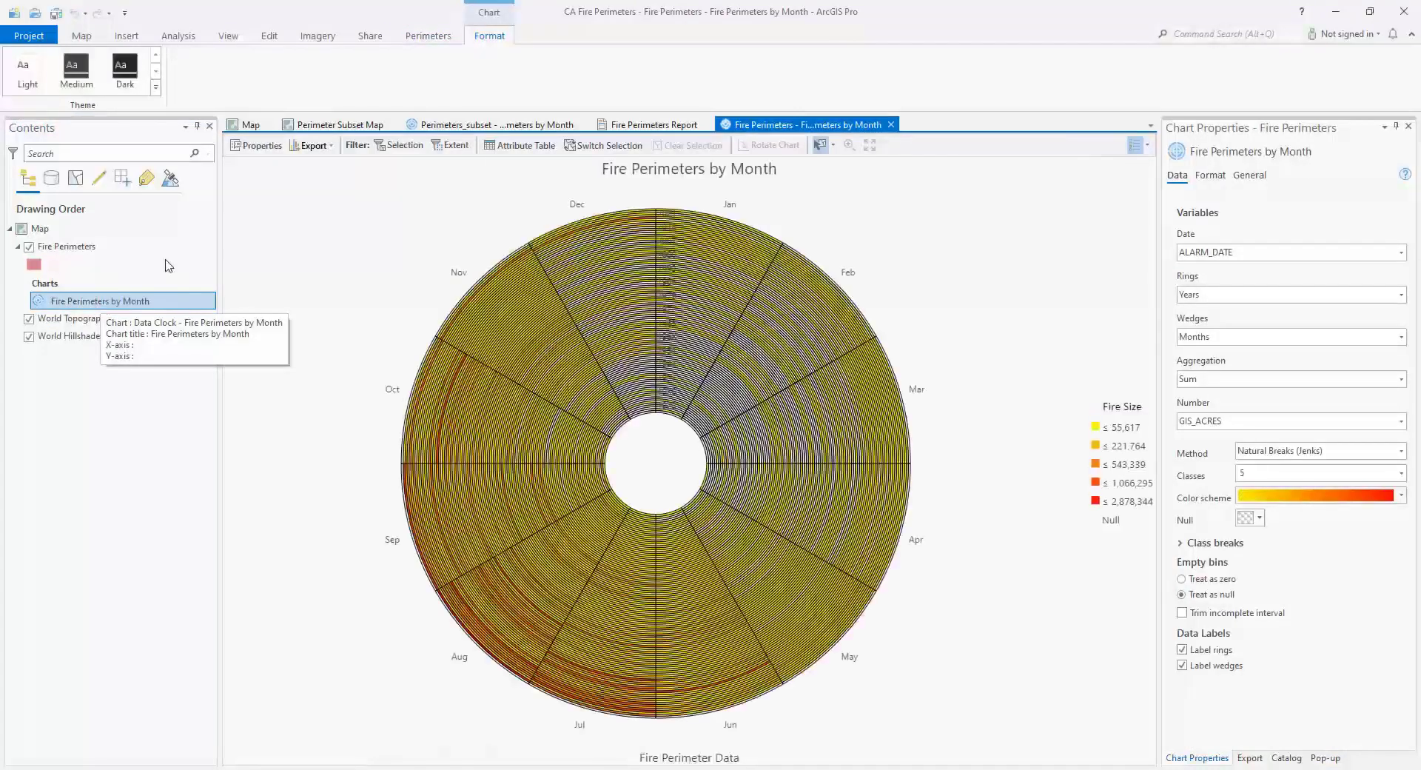
left_click(1210, 176)
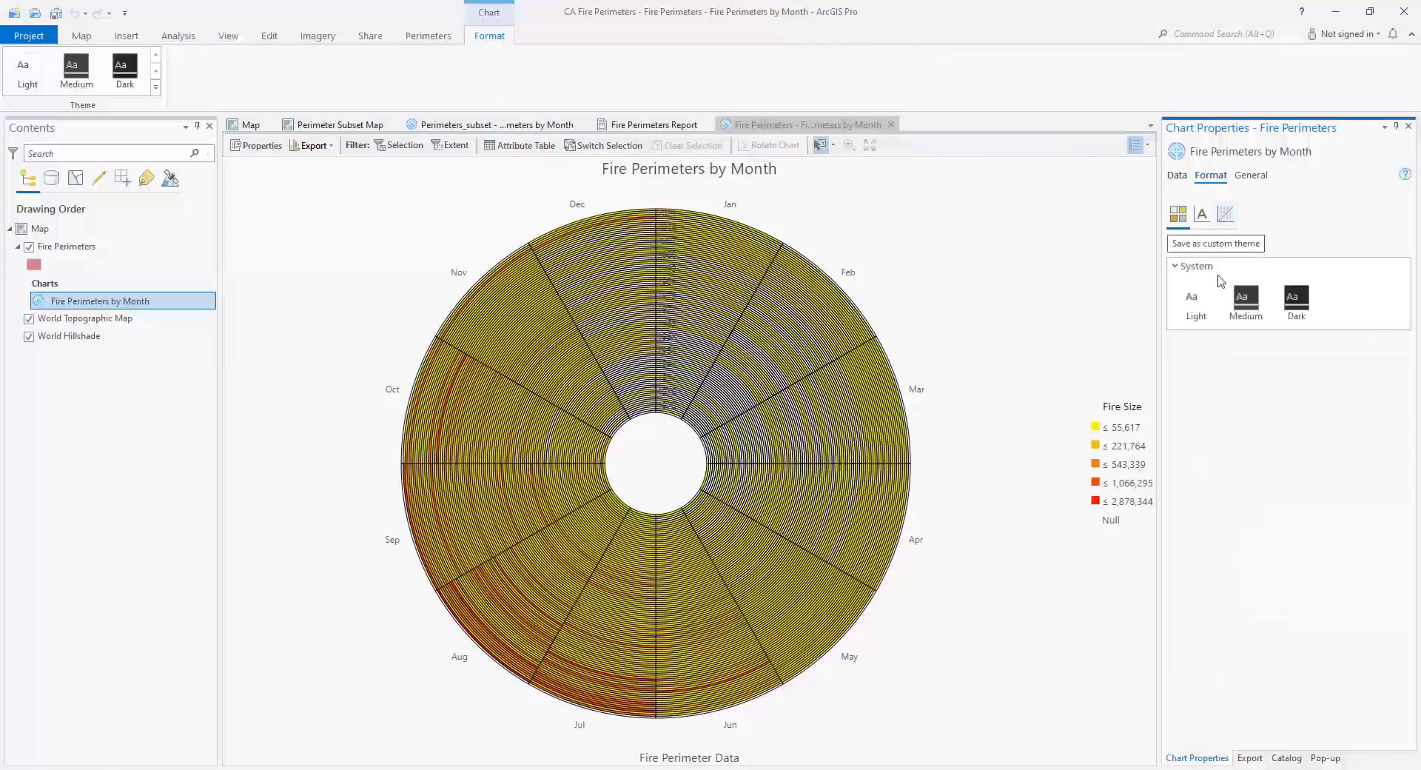
left_click(1196, 303)
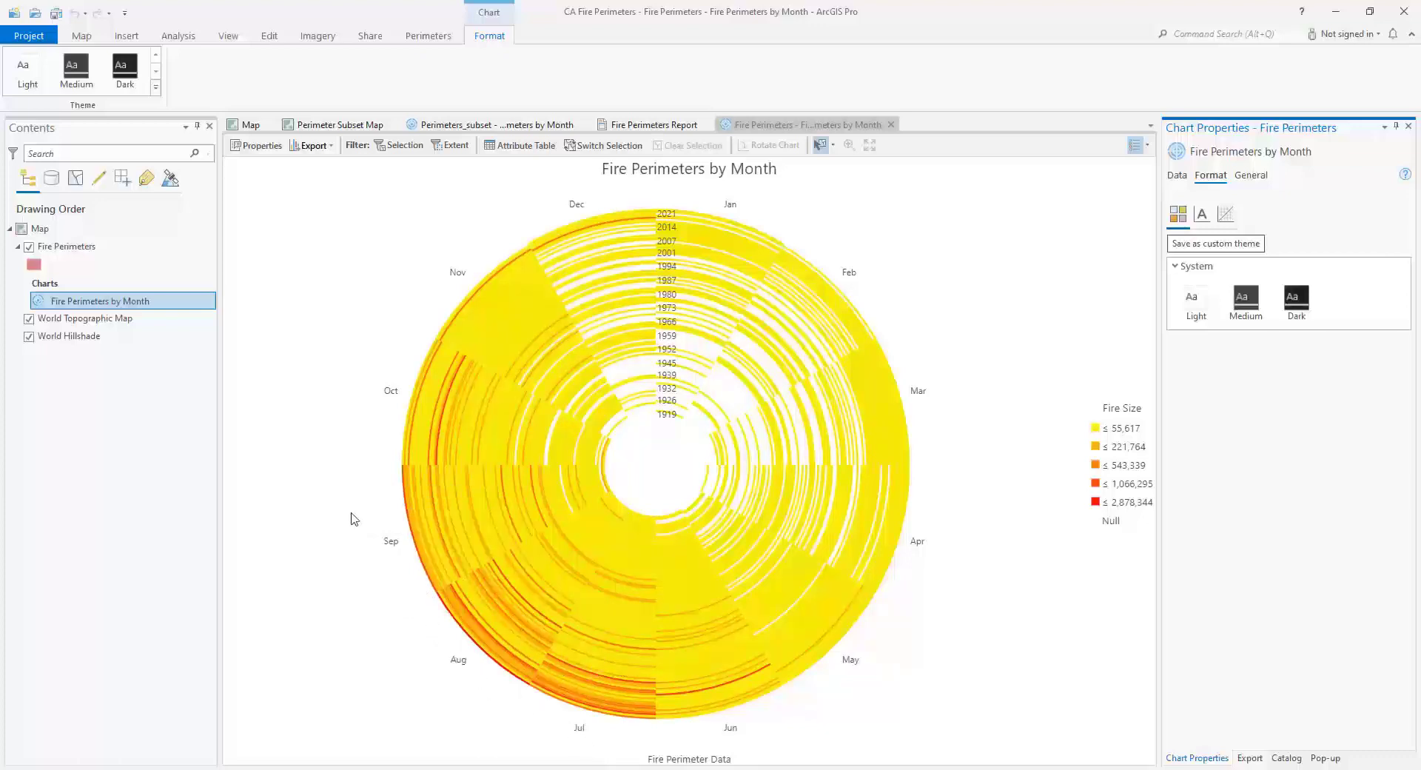
- Select the outer August bins of the most recent years in the Fire Perimeters layer's chart
left_click(465, 642)
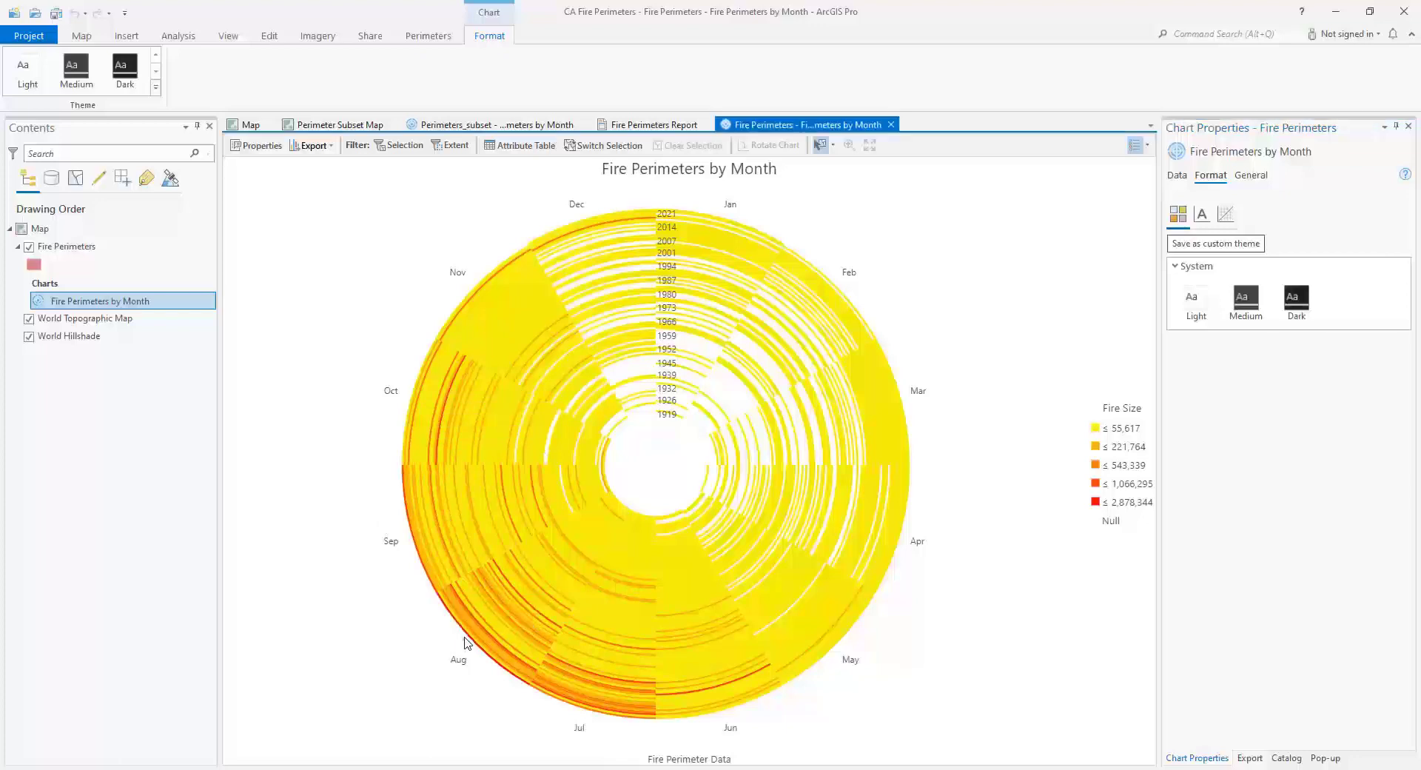
mouse_move(468, 636)
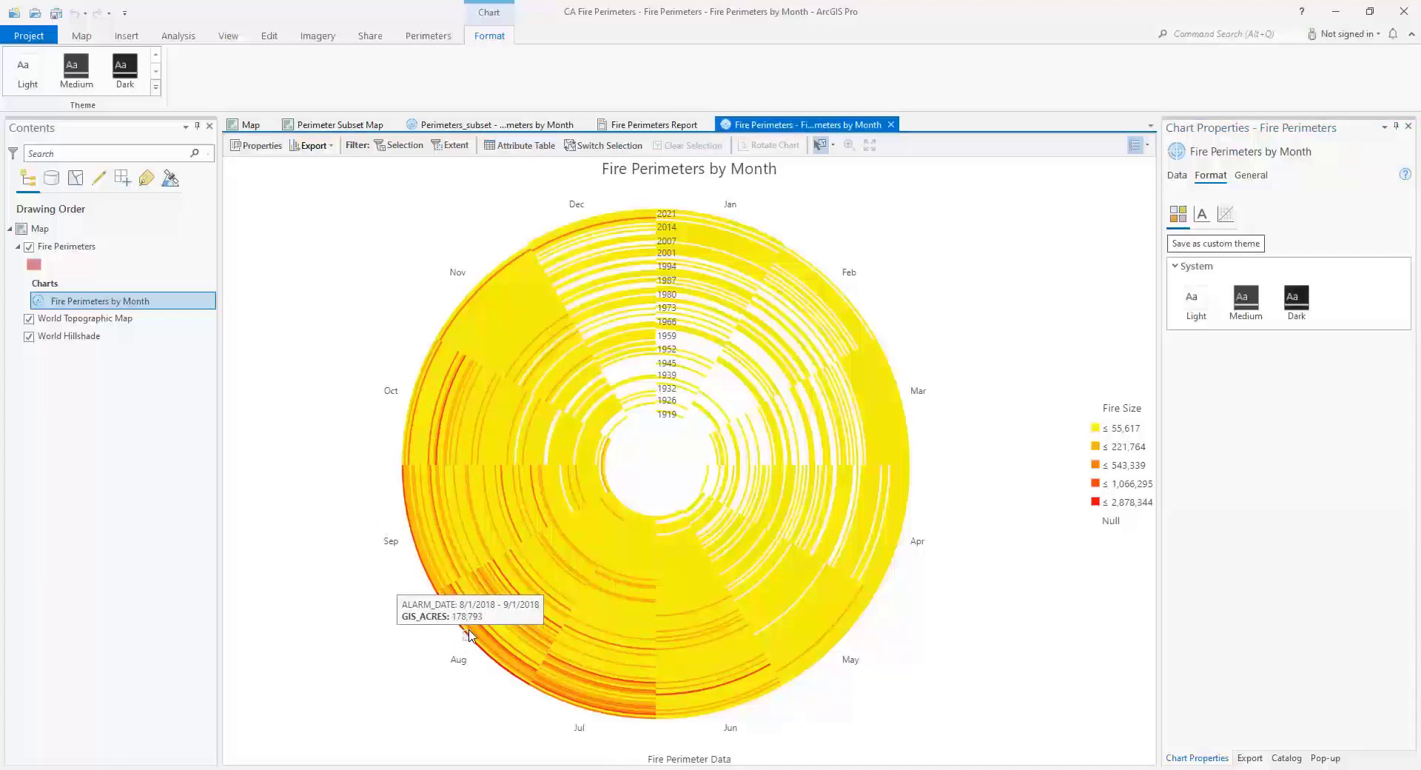
left_click(468, 634)
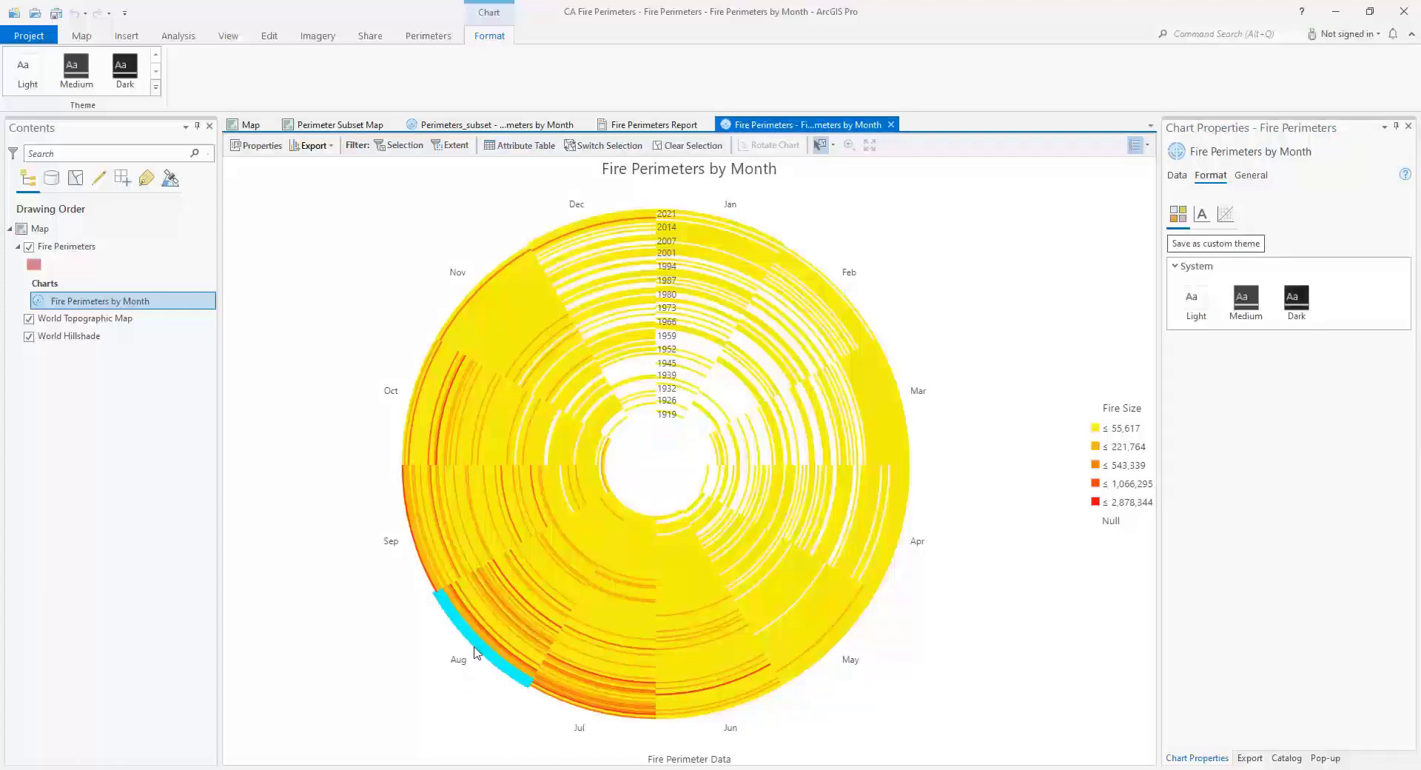
- Open Fire Perimeters Report1 from the project's reports and export it to C:\temp\Temp Data\Fire Perimeters Report1.pdf
left_click(1286, 758)
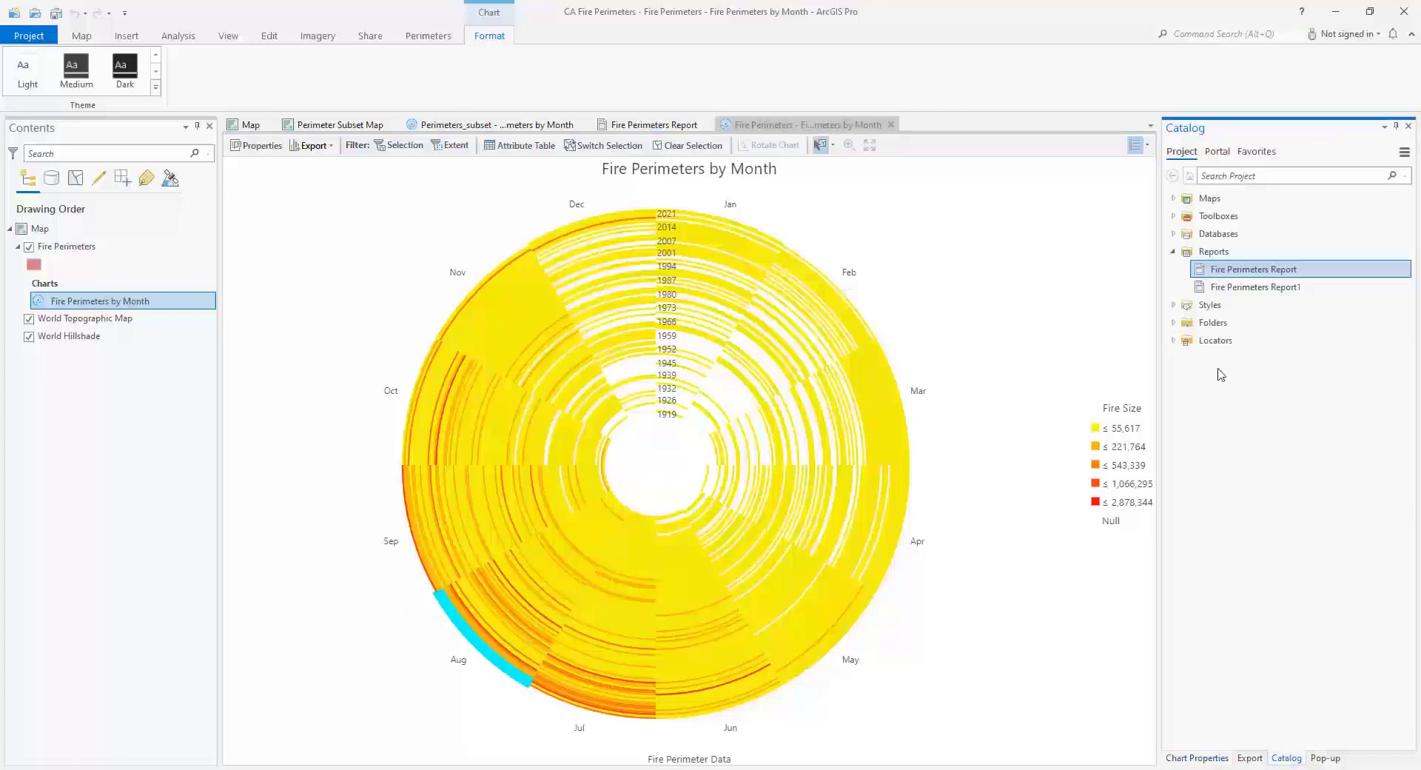
left_click(1248, 290)
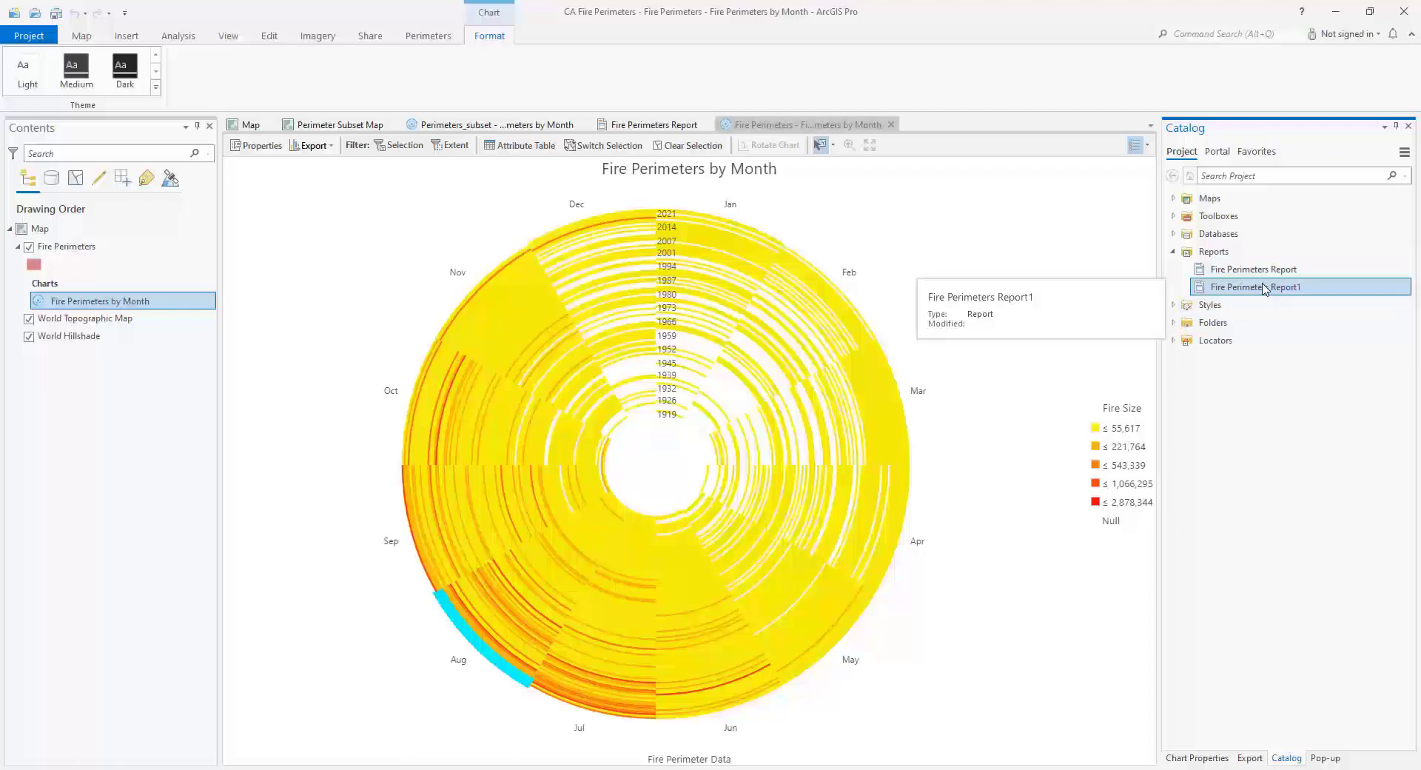
double_click(1264, 288)
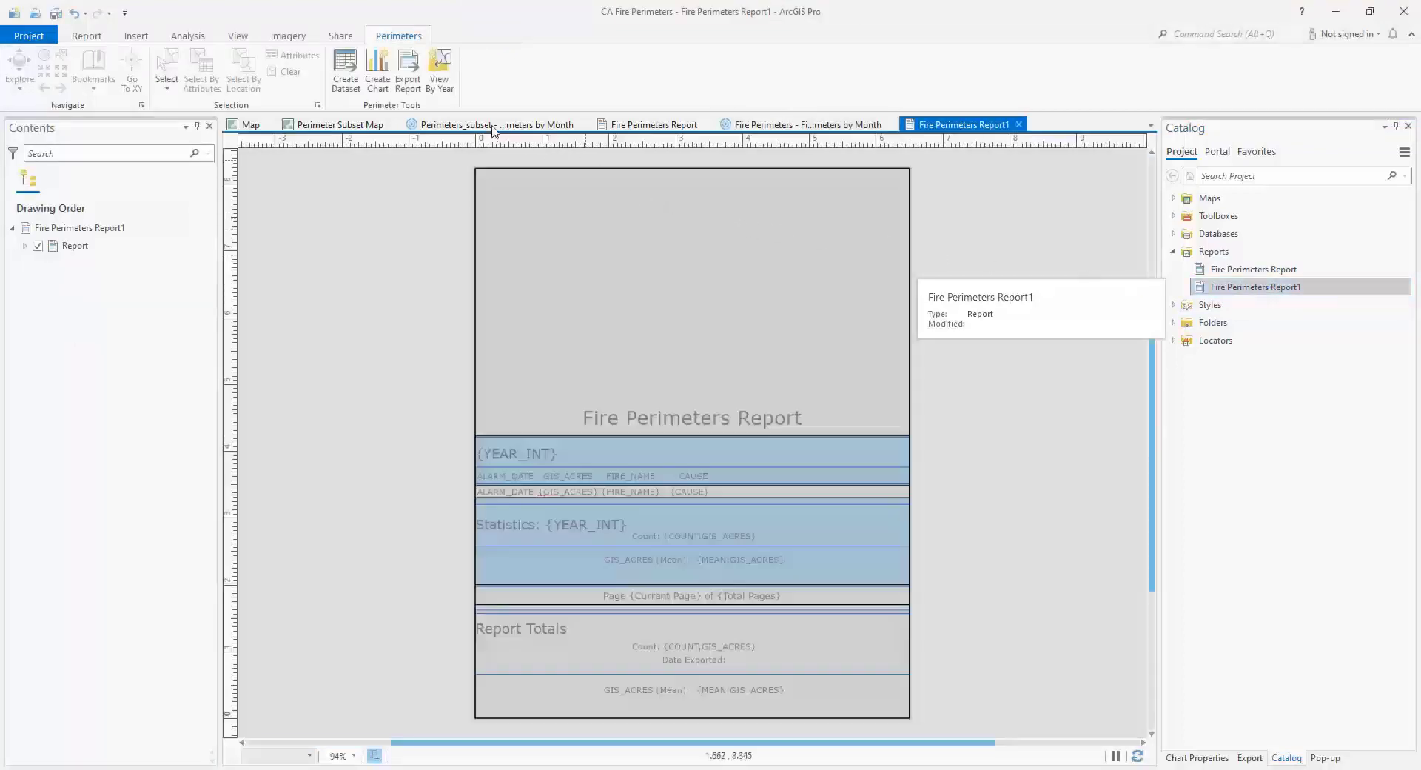
left_click(407, 70)
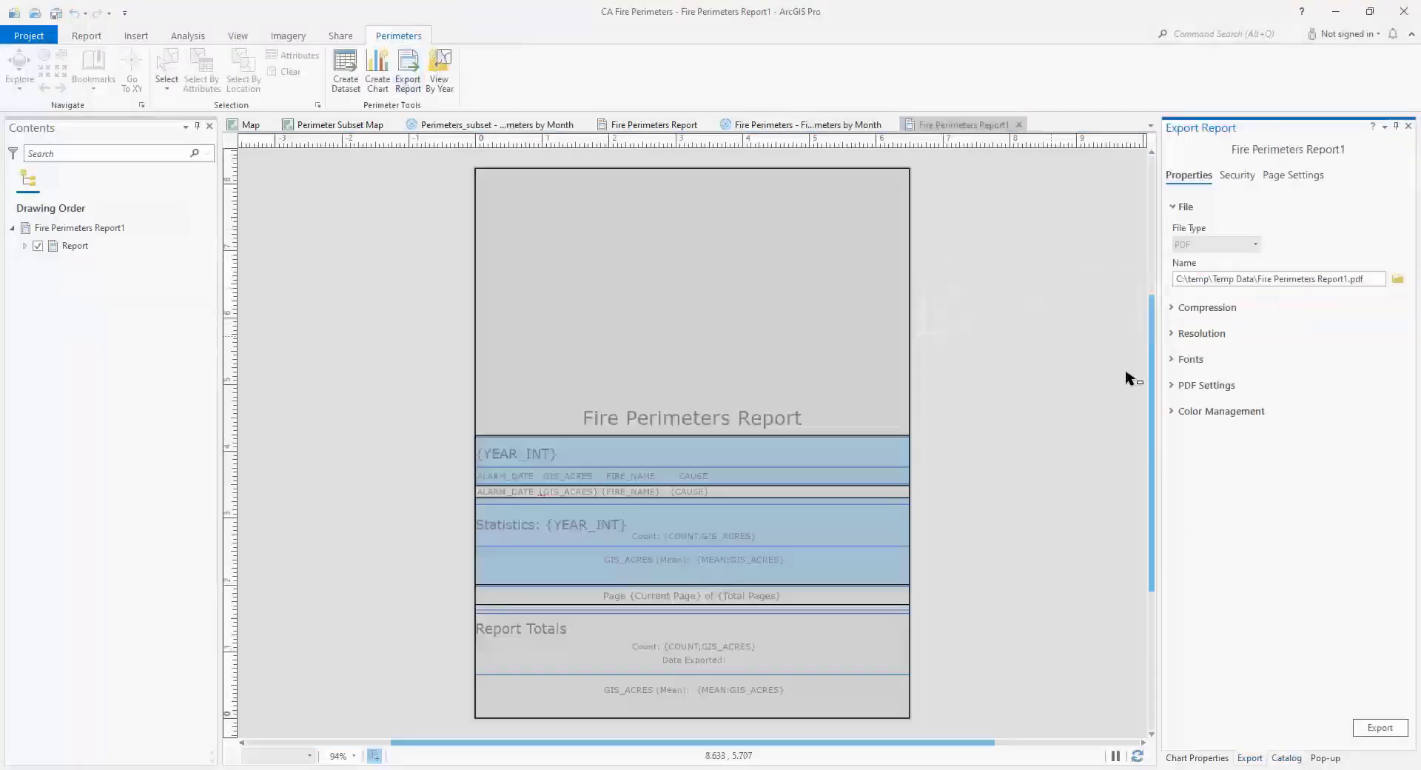
left_click(1380, 727)
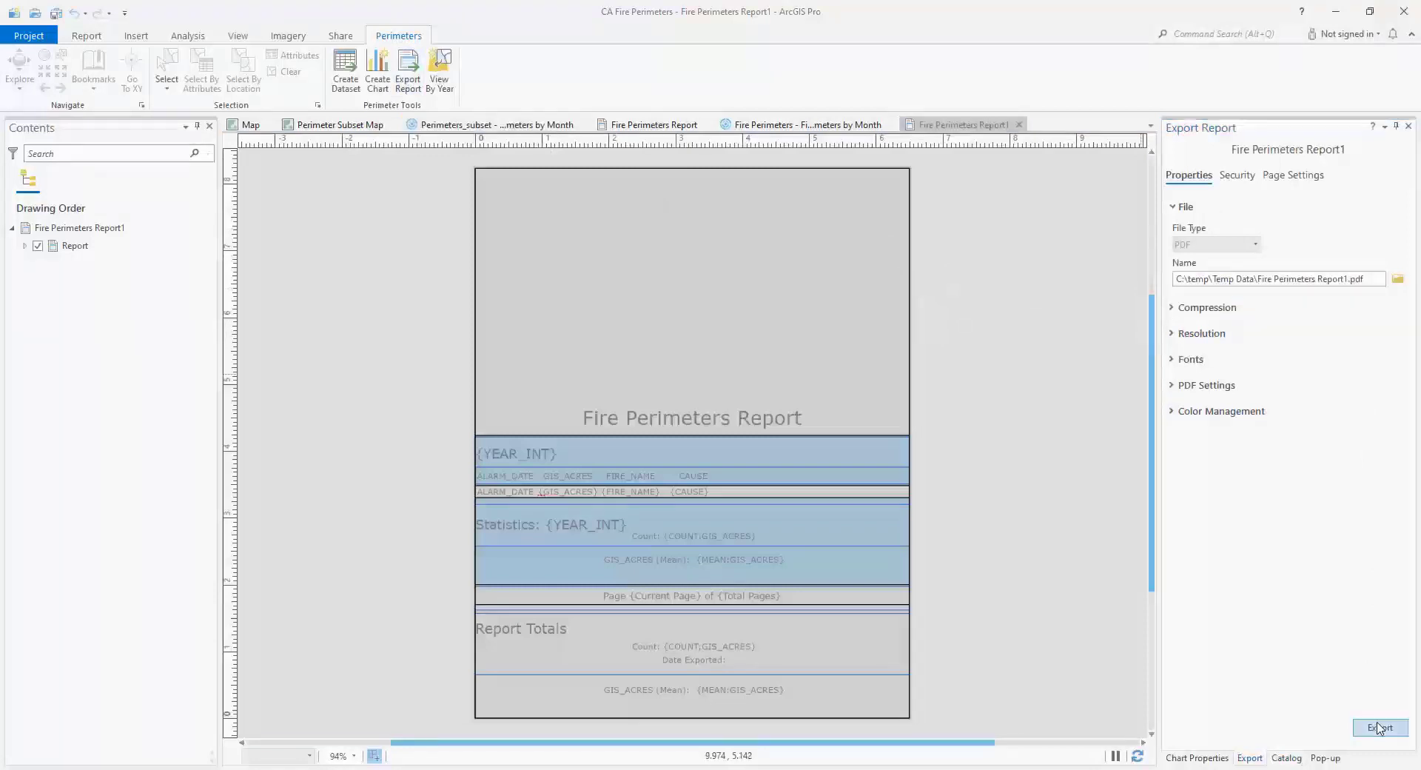
left_click(758, 428)
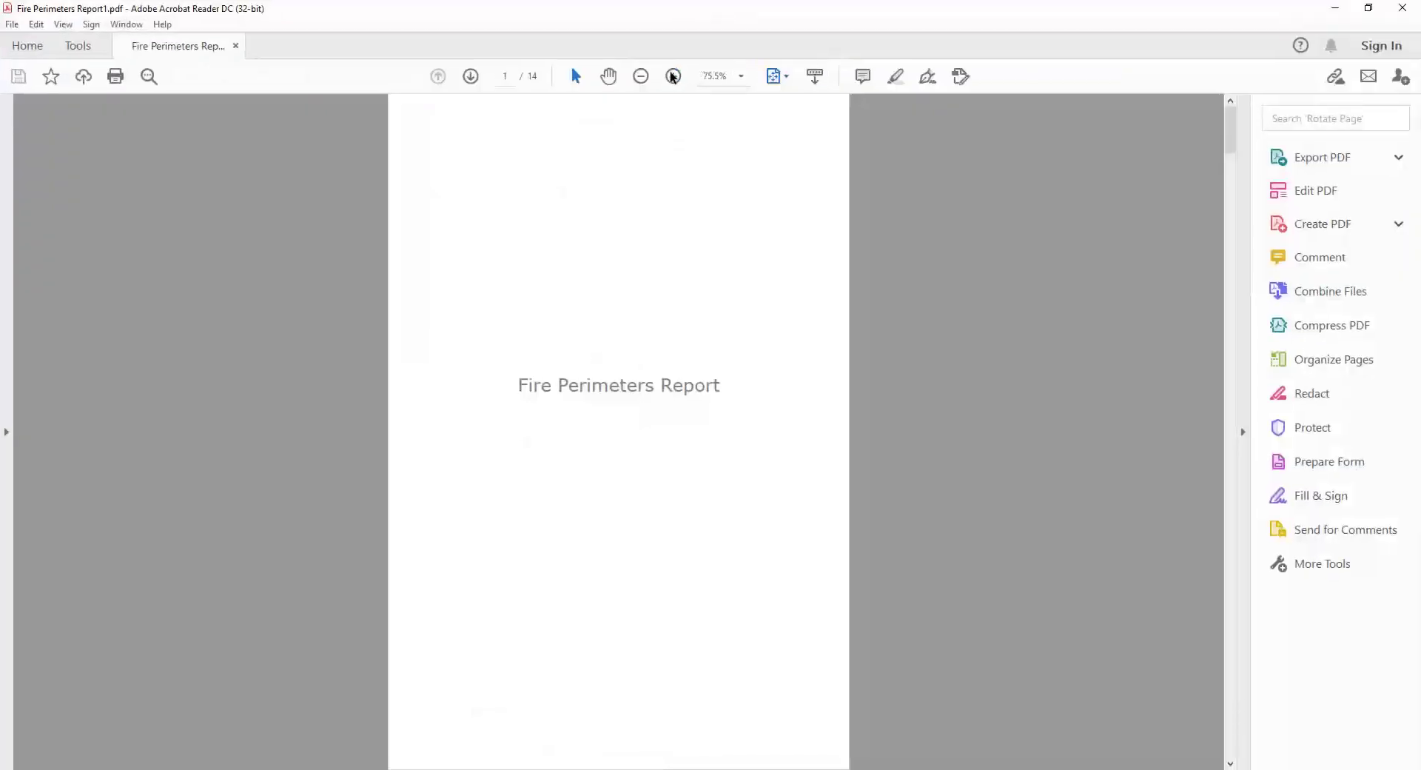
- Review the August fire records and yearly statistics in the exported Fire Perimeters Report1 PDF, and close the Fire Perimeters Report1 view in ArcGIS Pro
left_click(672, 76)
left_click(671, 77)
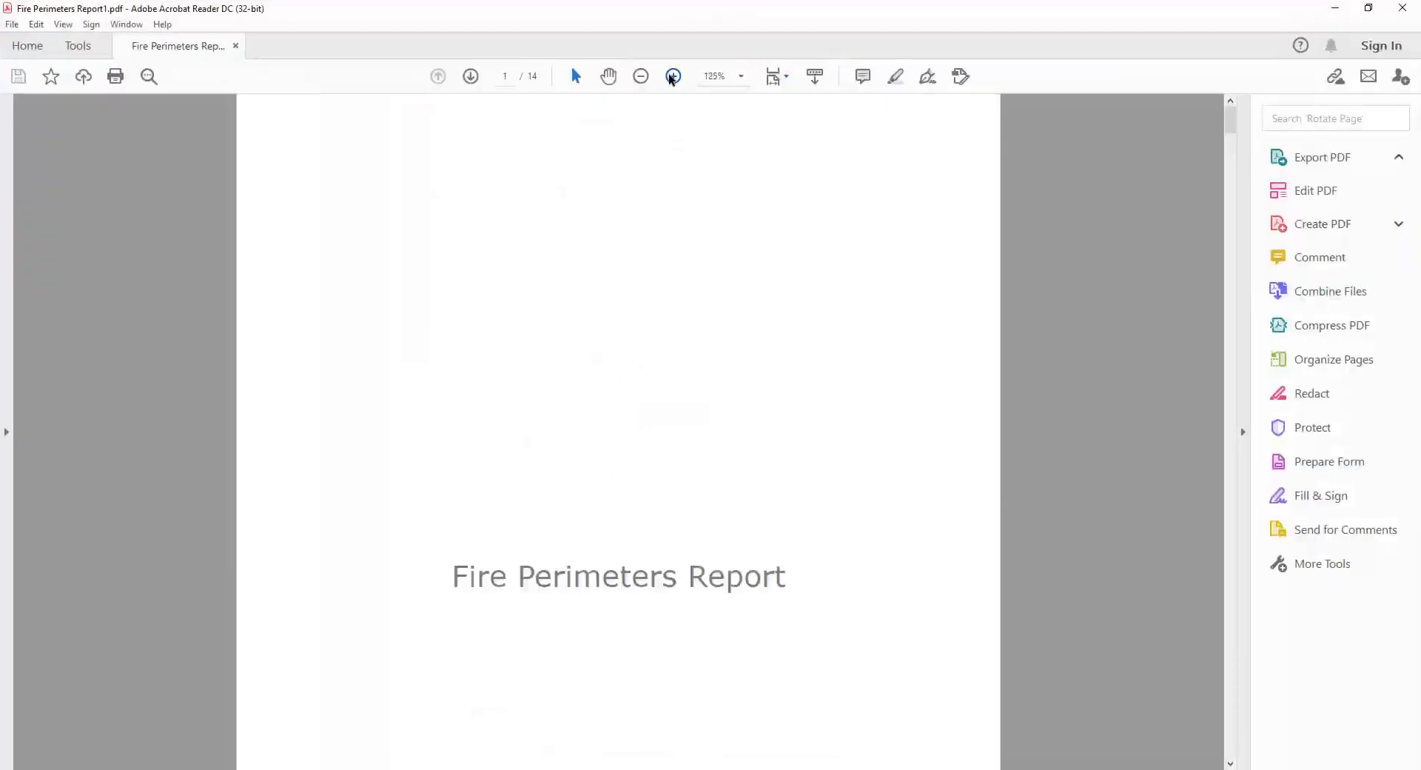
left_click(471, 76)
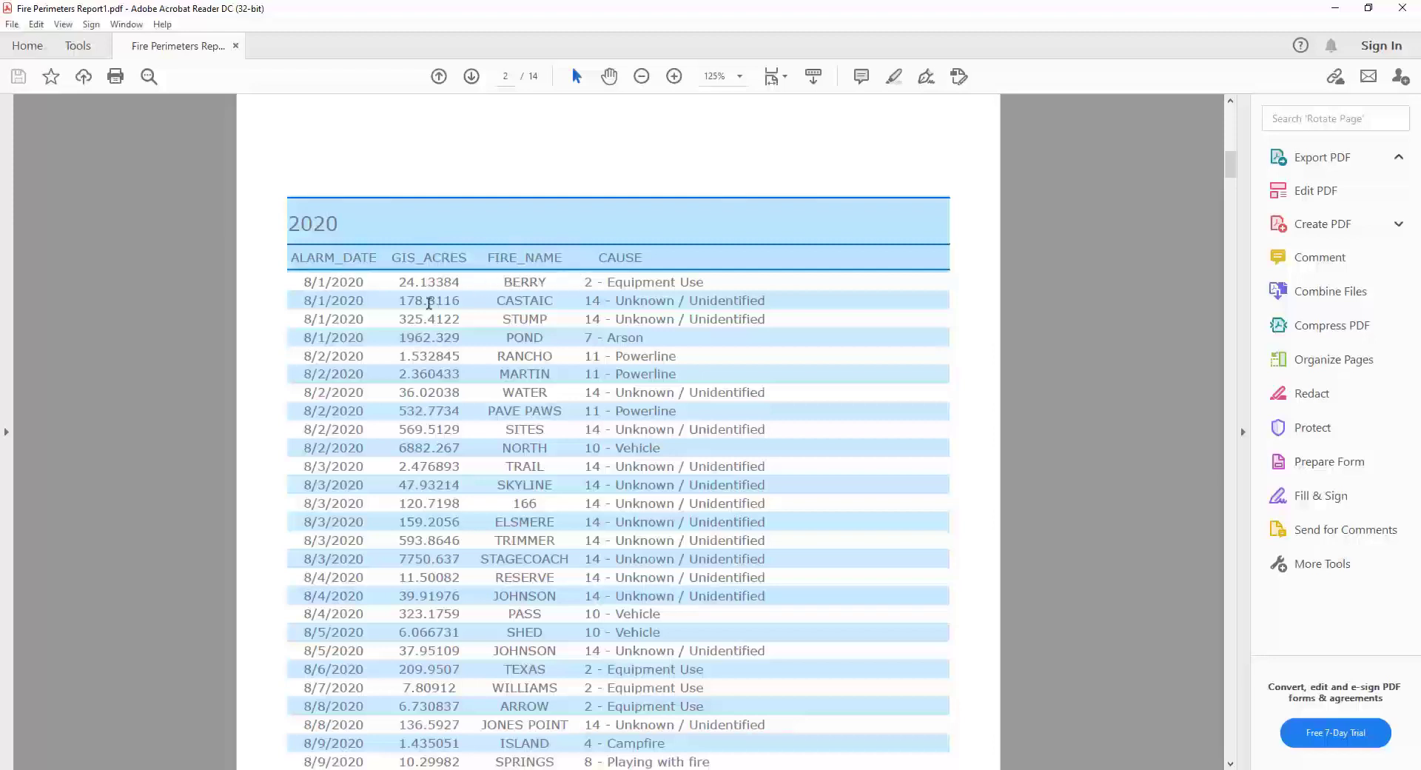
left_click_drag(367, 345, 304, 281)
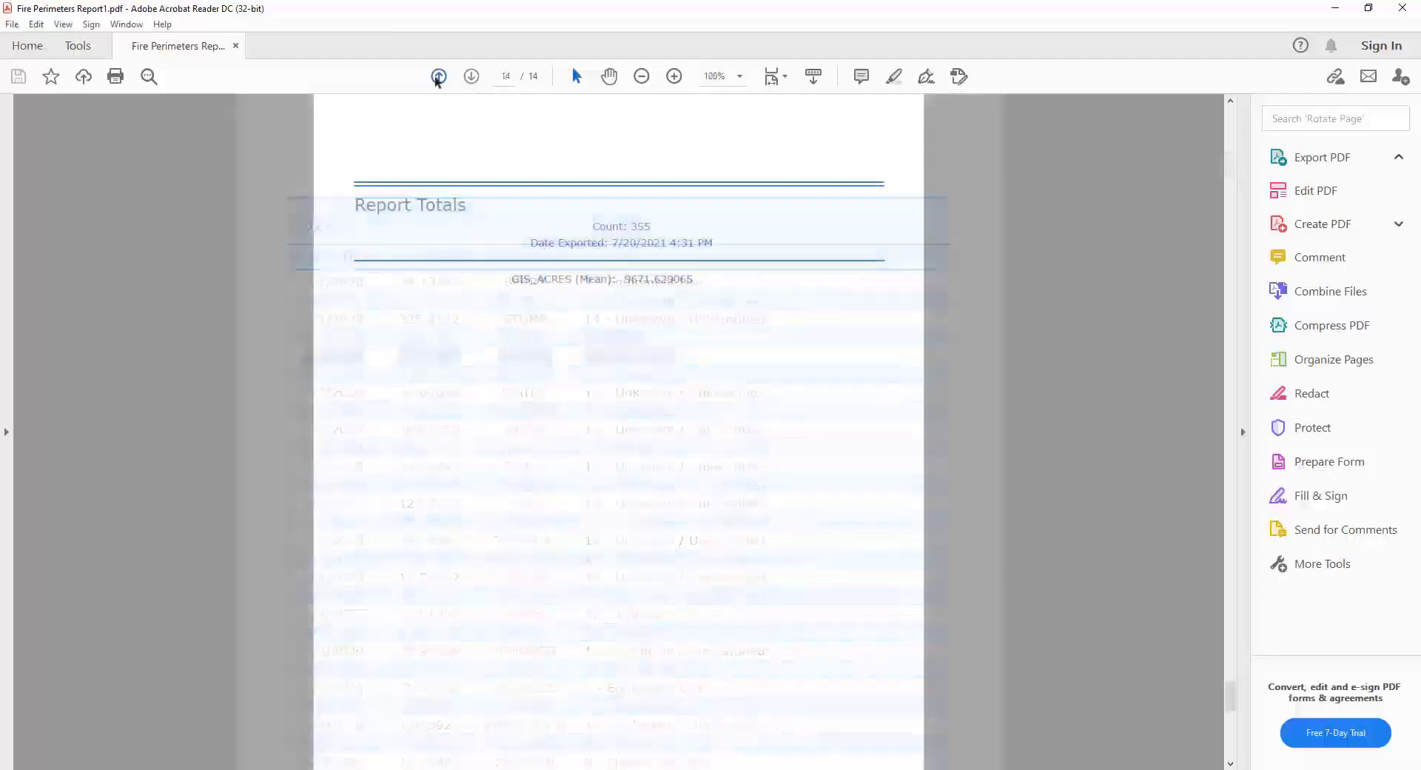
left_click(437, 78)
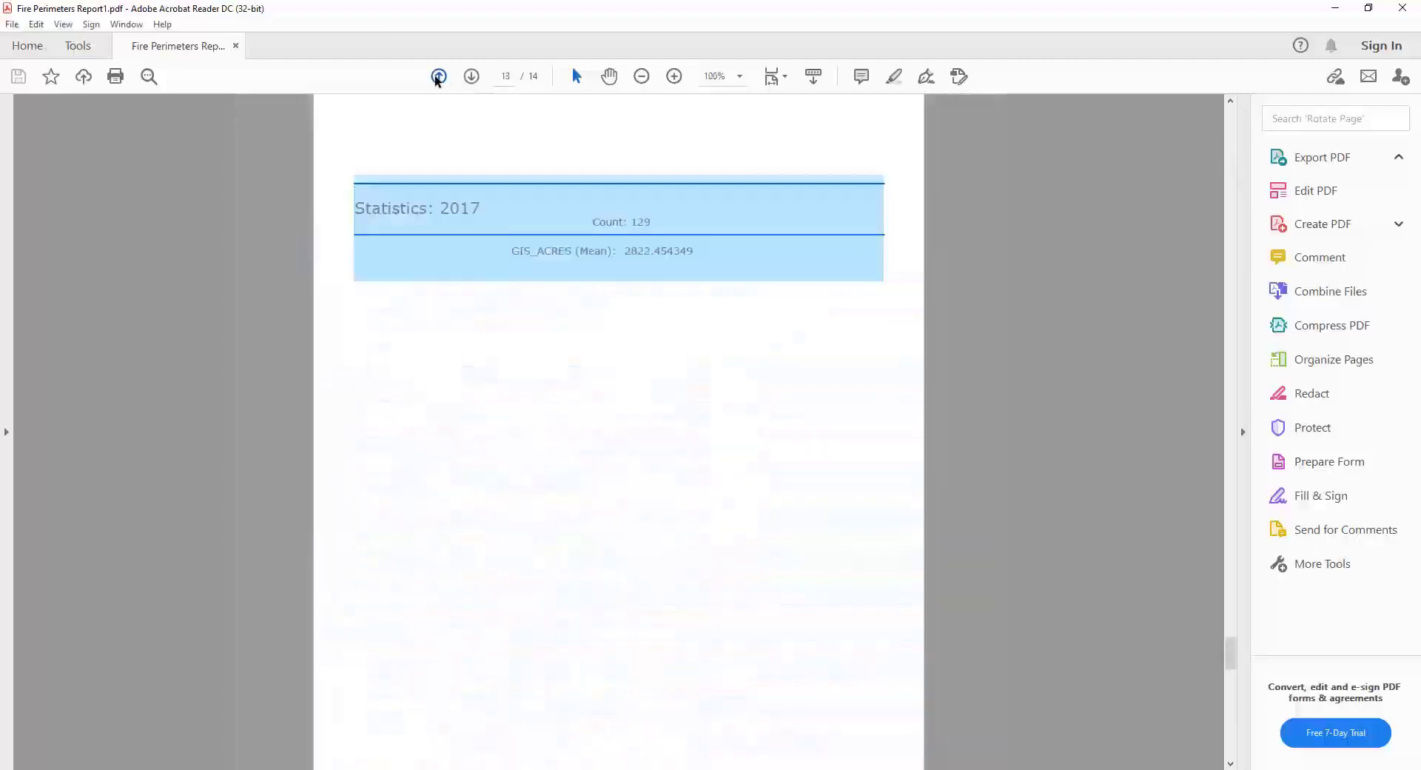
left_click(438, 78)
left_click(437, 79)
left_click(437, 78)
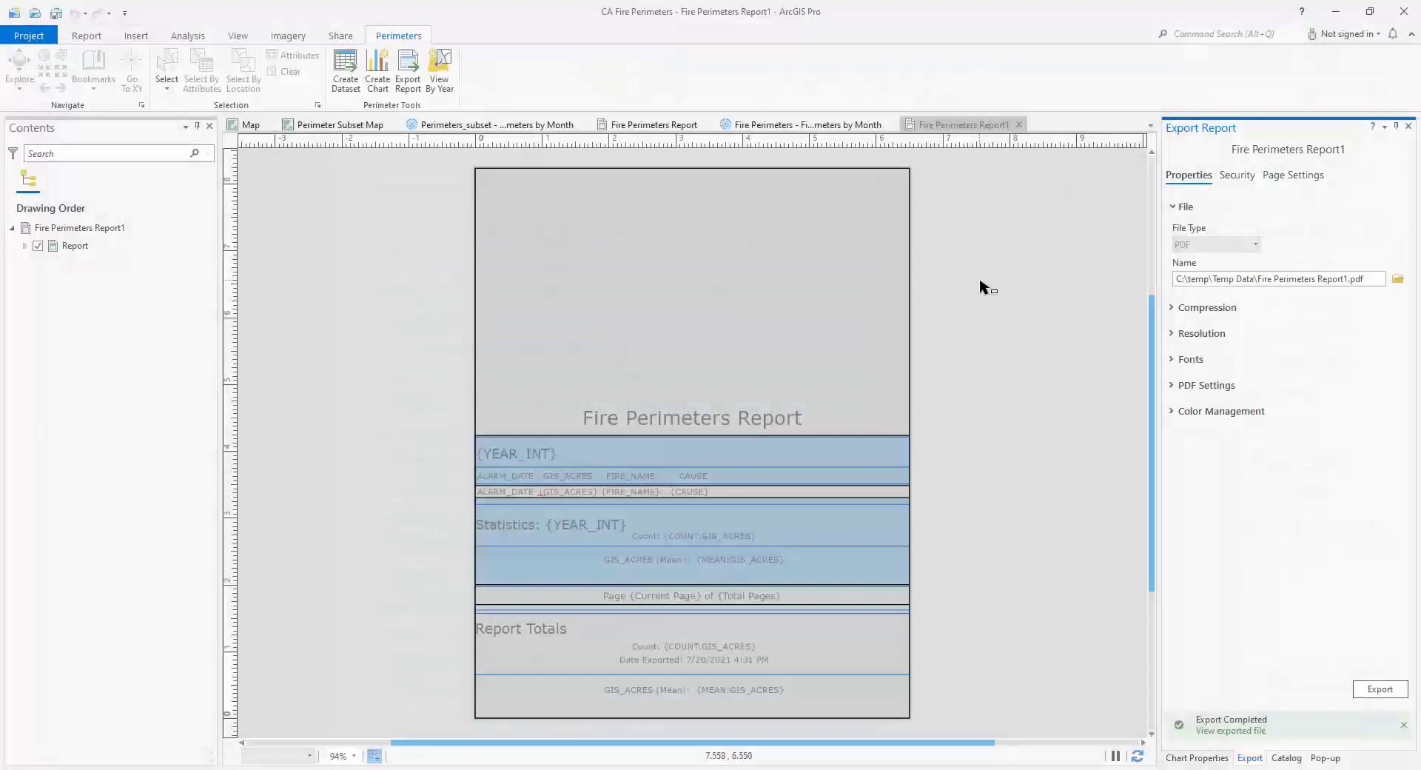
left_click(1018, 124)
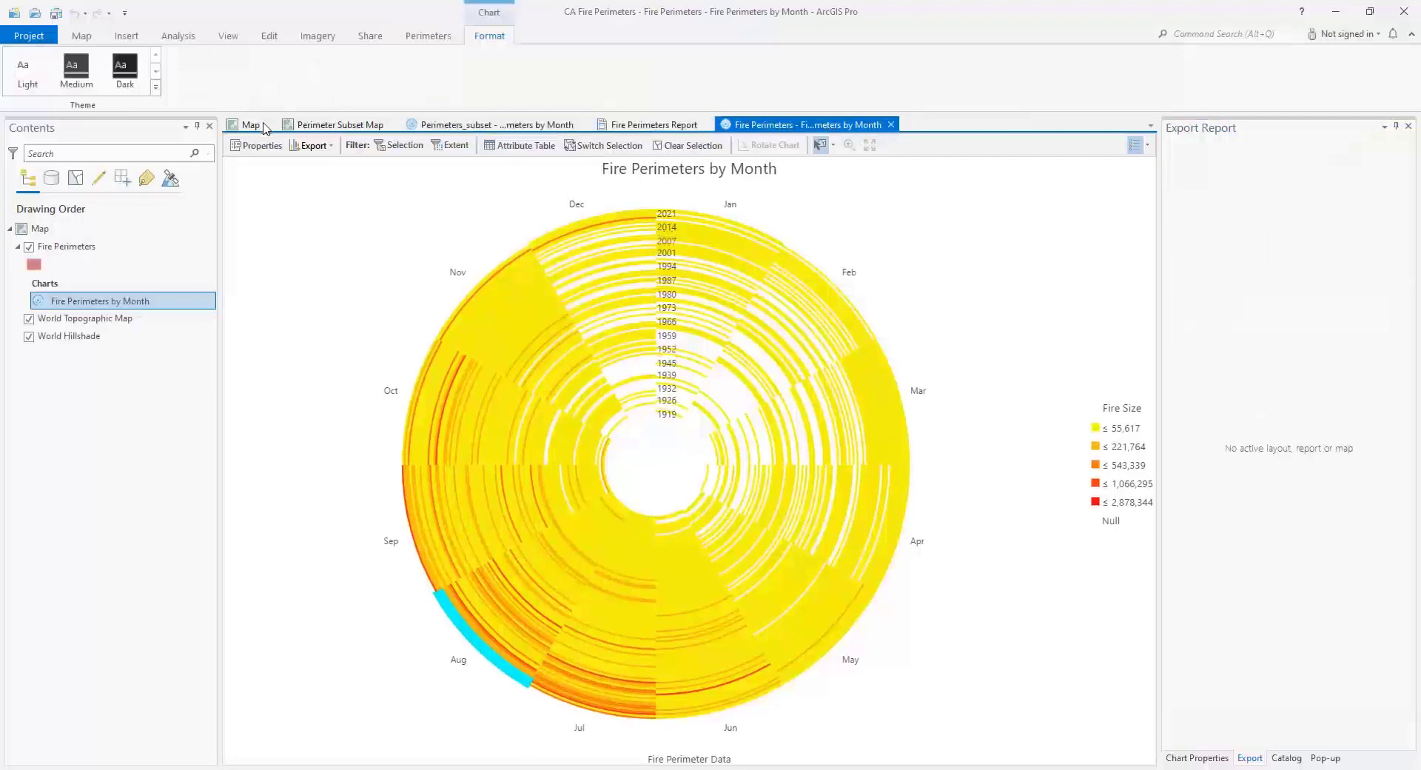
- In the Perimeter Subset Map, enable time on the Perimeters_subset layer as a single time field using ALARM_DATE
left_click(341, 132)
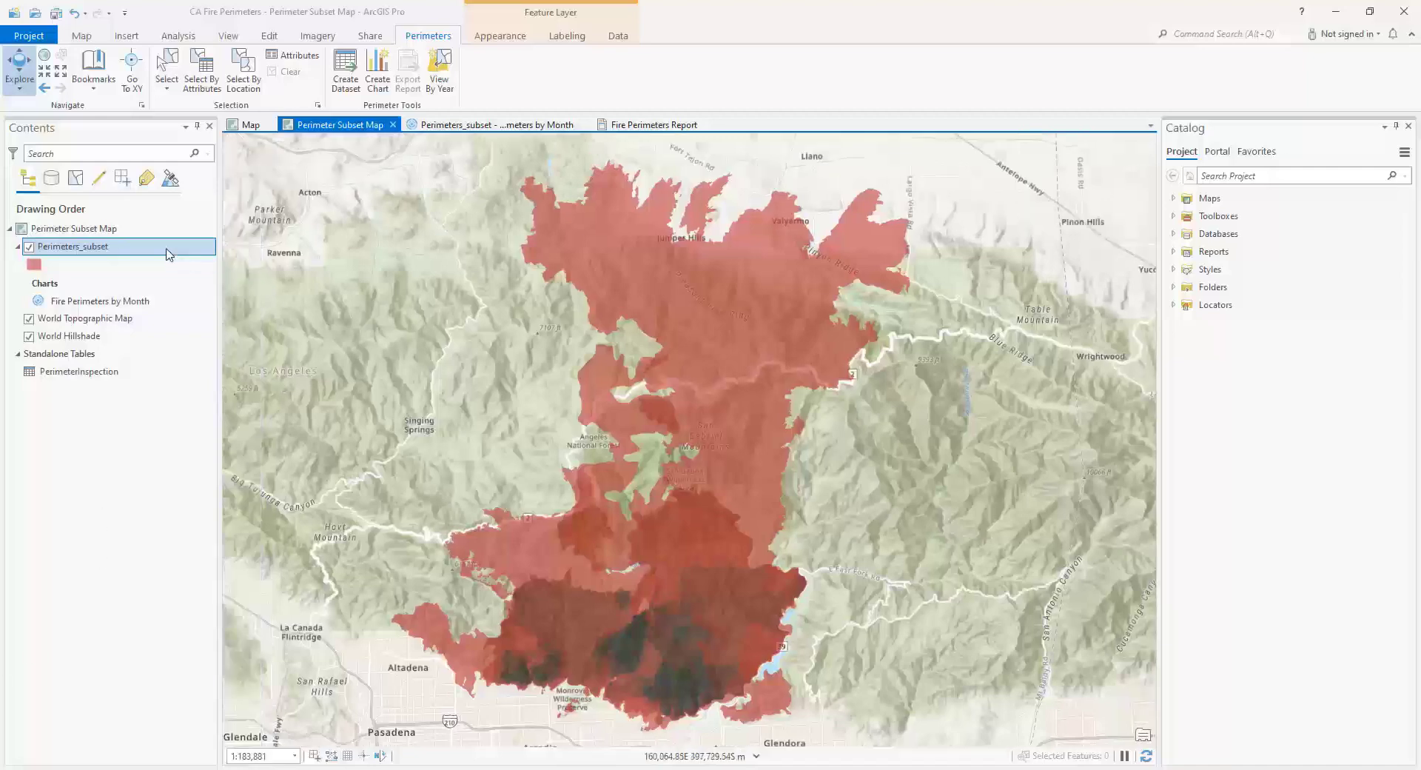
double_click(167, 250)
left_click(498, 403)
left_click(721, 274)
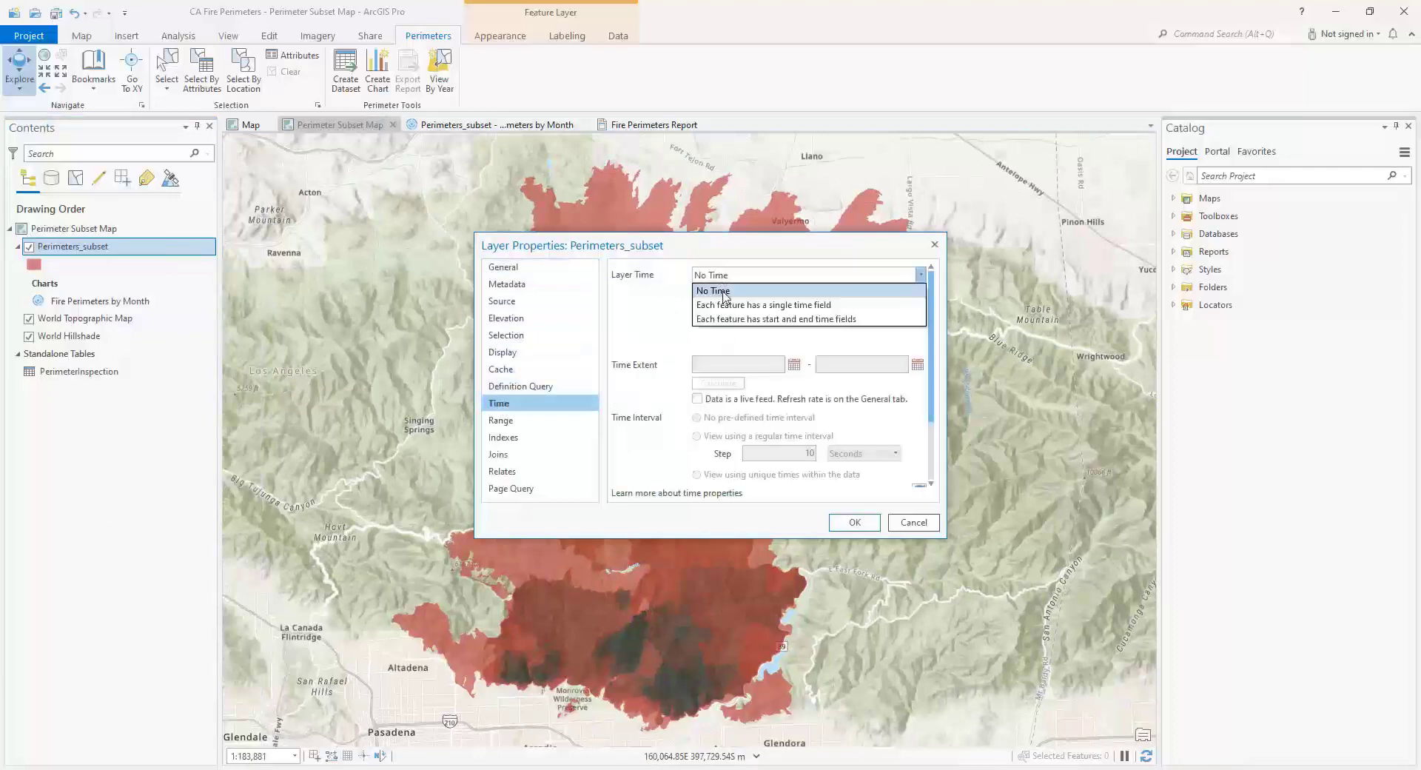
left_click(755, 302)
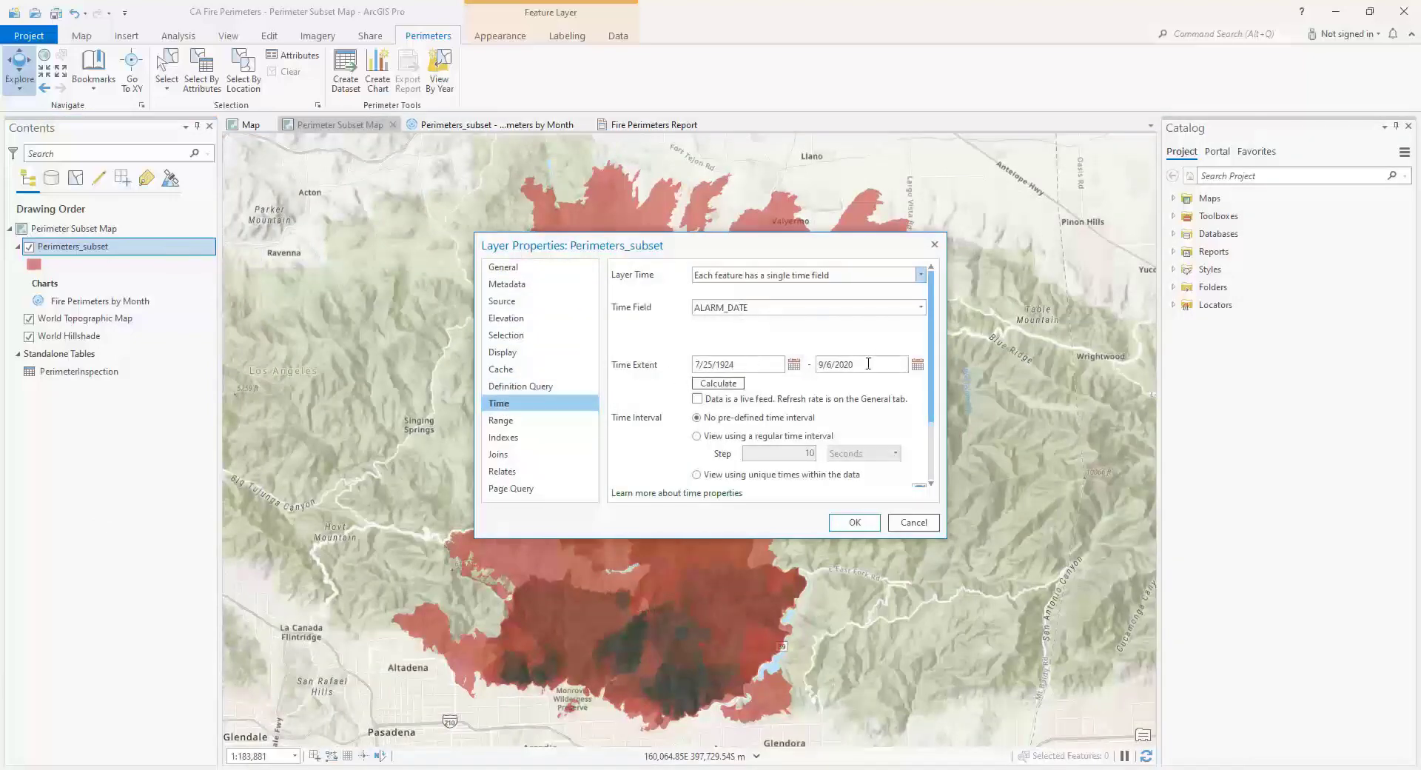
left_click(855, 522)
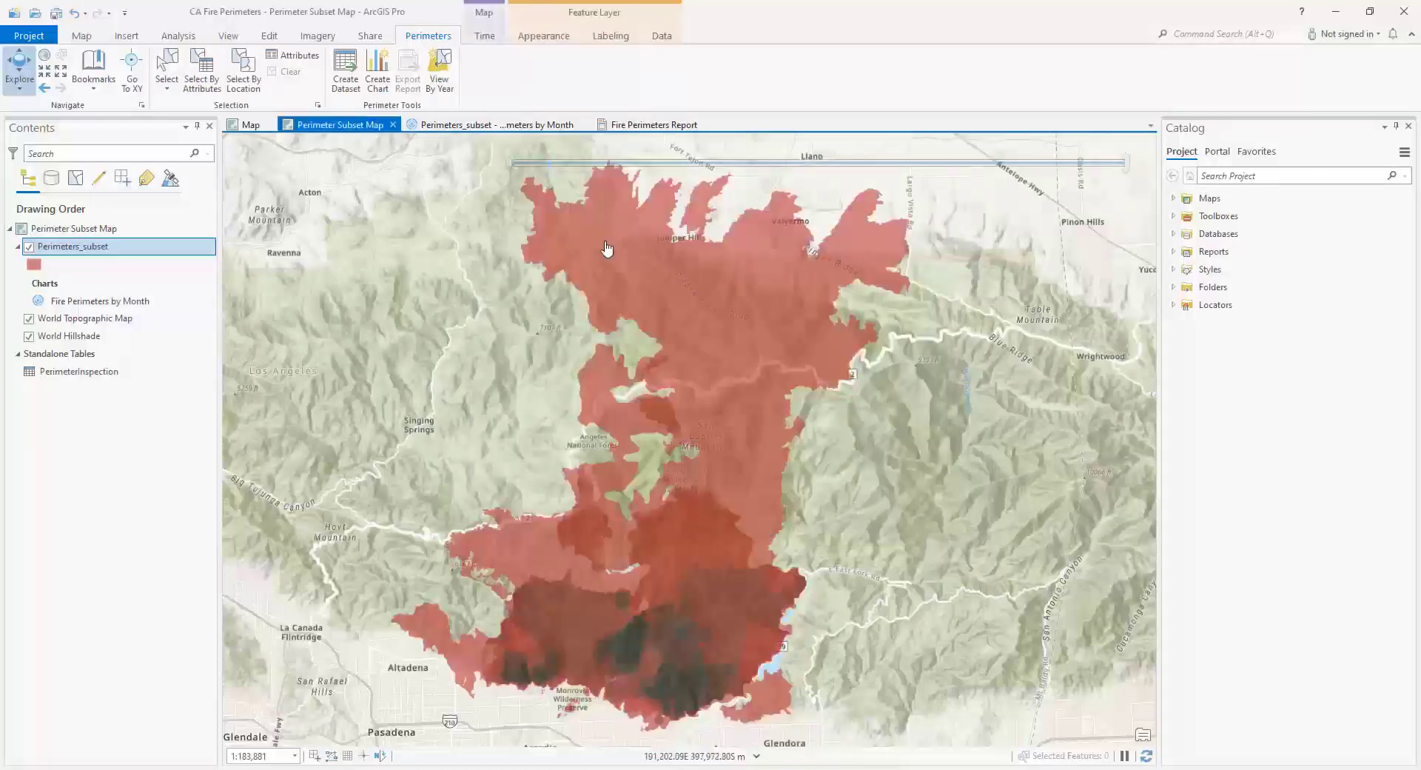
- Filter the displayed perimeters with the time slider, from 7/25/1924–4/5/1925 across the whole subset to 8/29/2001–2/12/2010 around Sierra Madre and Monrovia
mouse_move(544, 167)
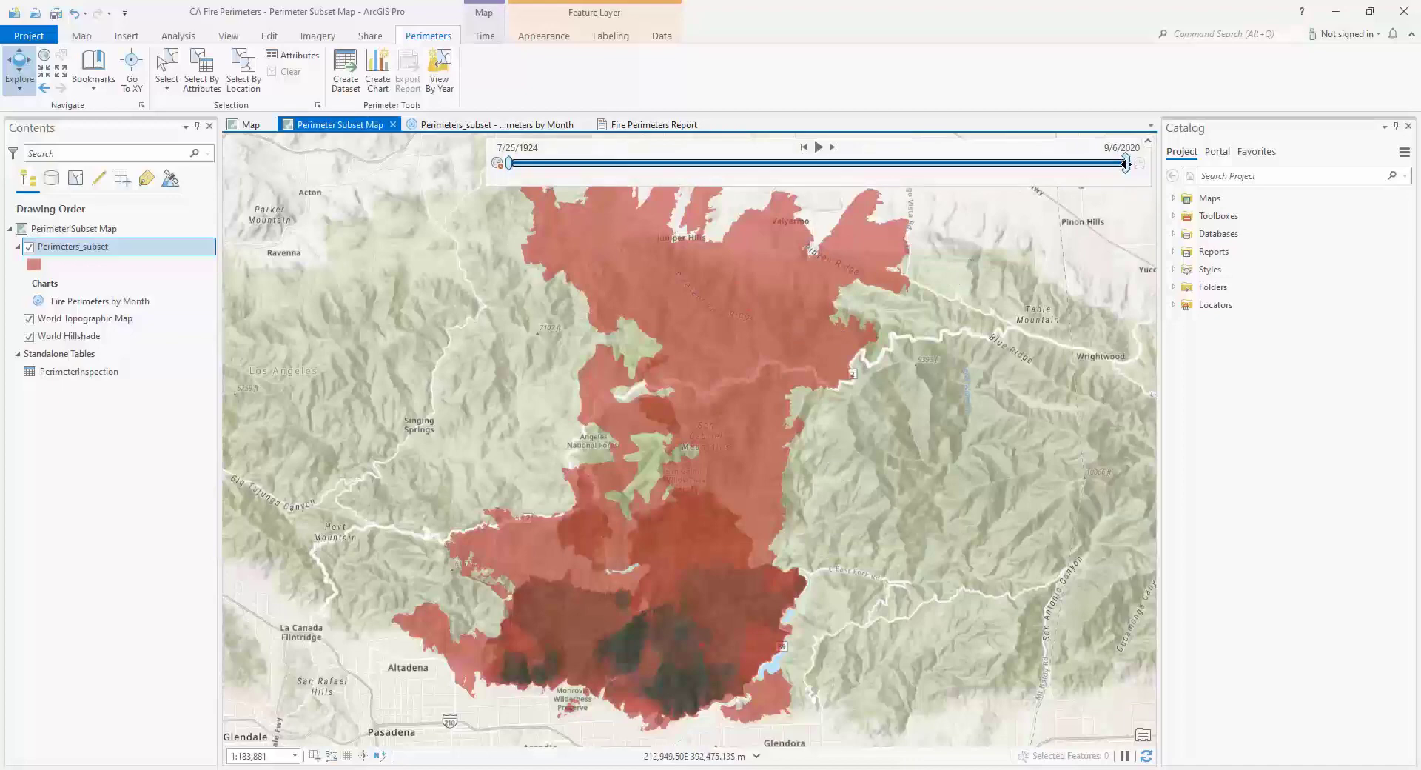
left_click_drag(1125, 164, 521, 143)
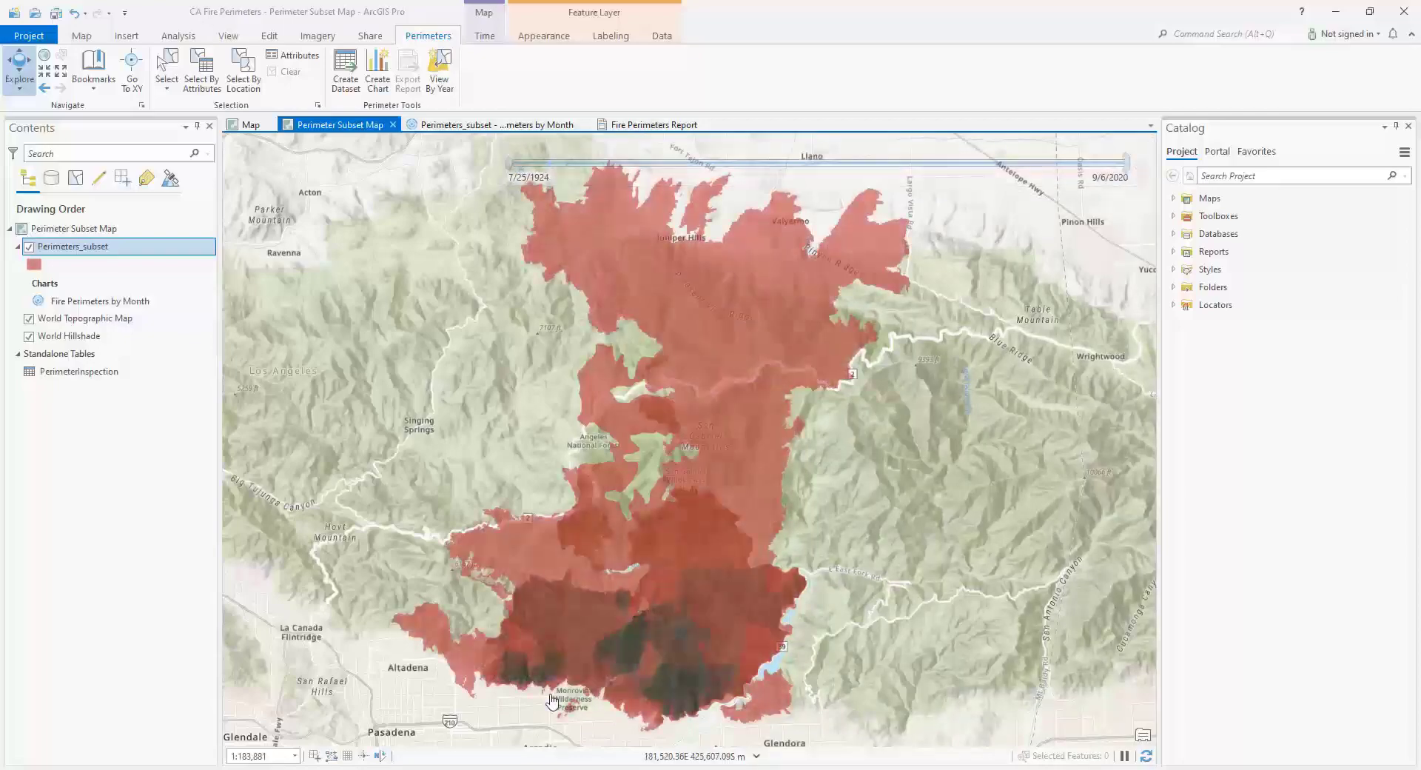
left_click_drag(553, 666, 627, 405)
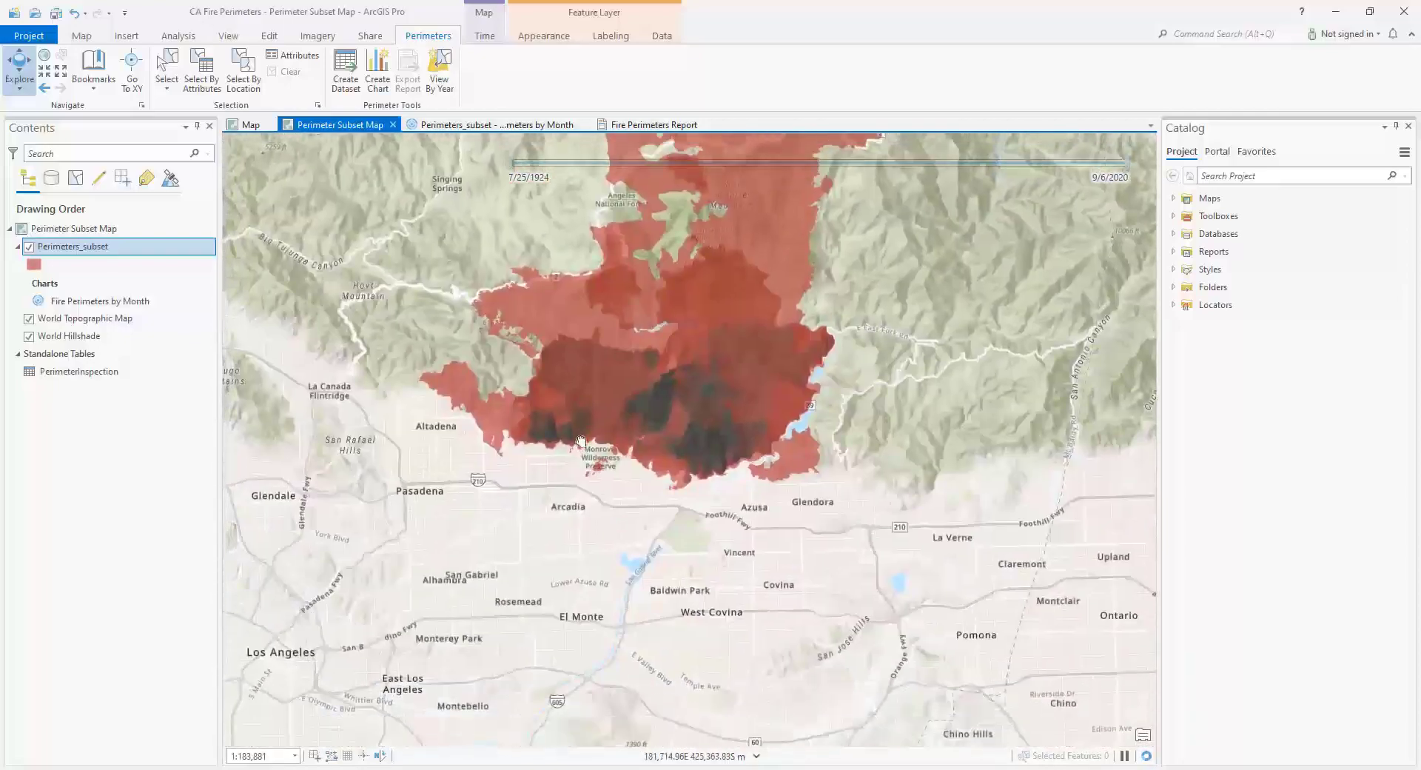
scroll(629, 407, "up", 5)
scroll(598, 472, "up", 2)
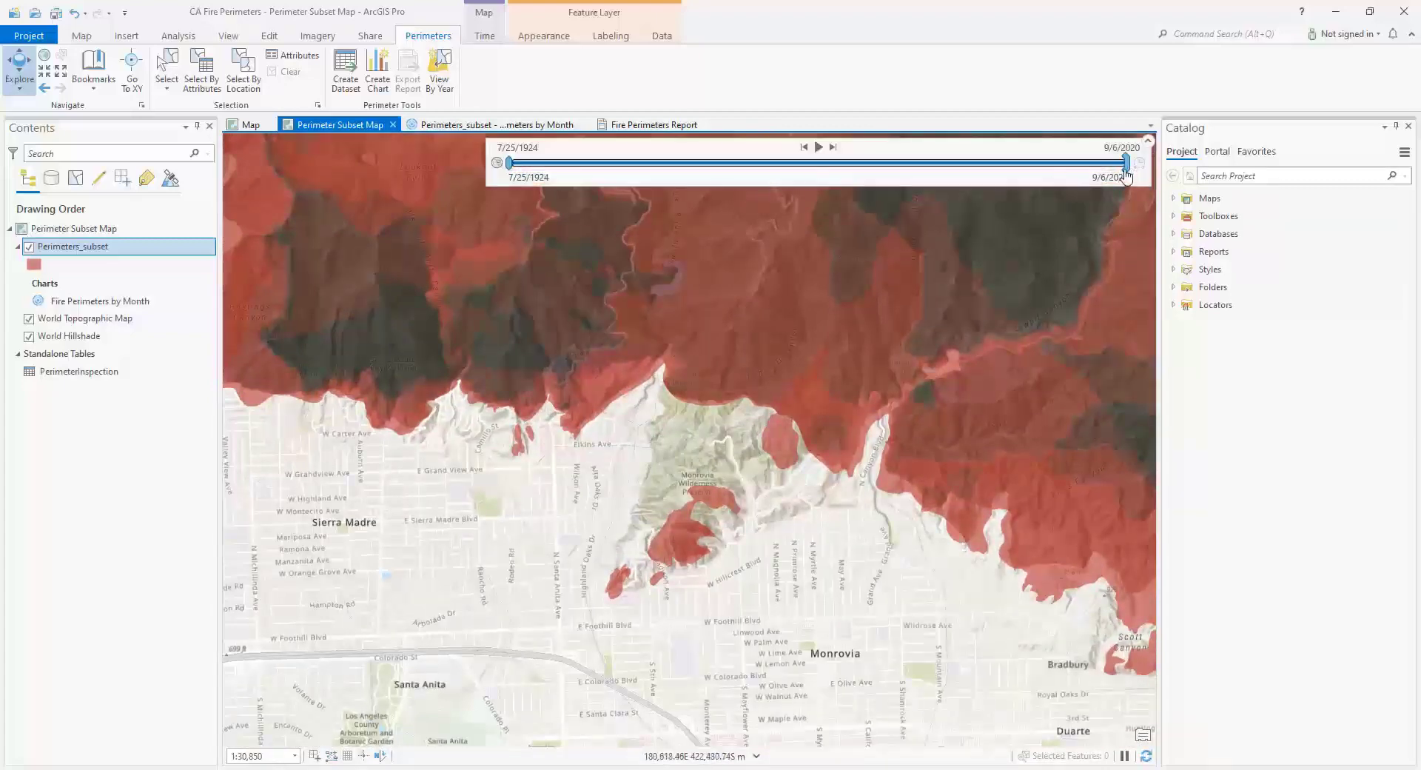
mouse_move(1125, 162)
left_mouse_down()
mouse_move(552, 159)
mouse_move(770, 179)
mouse_move(753, 181)
mouse_move(1136, 183)
left_mouse_up()
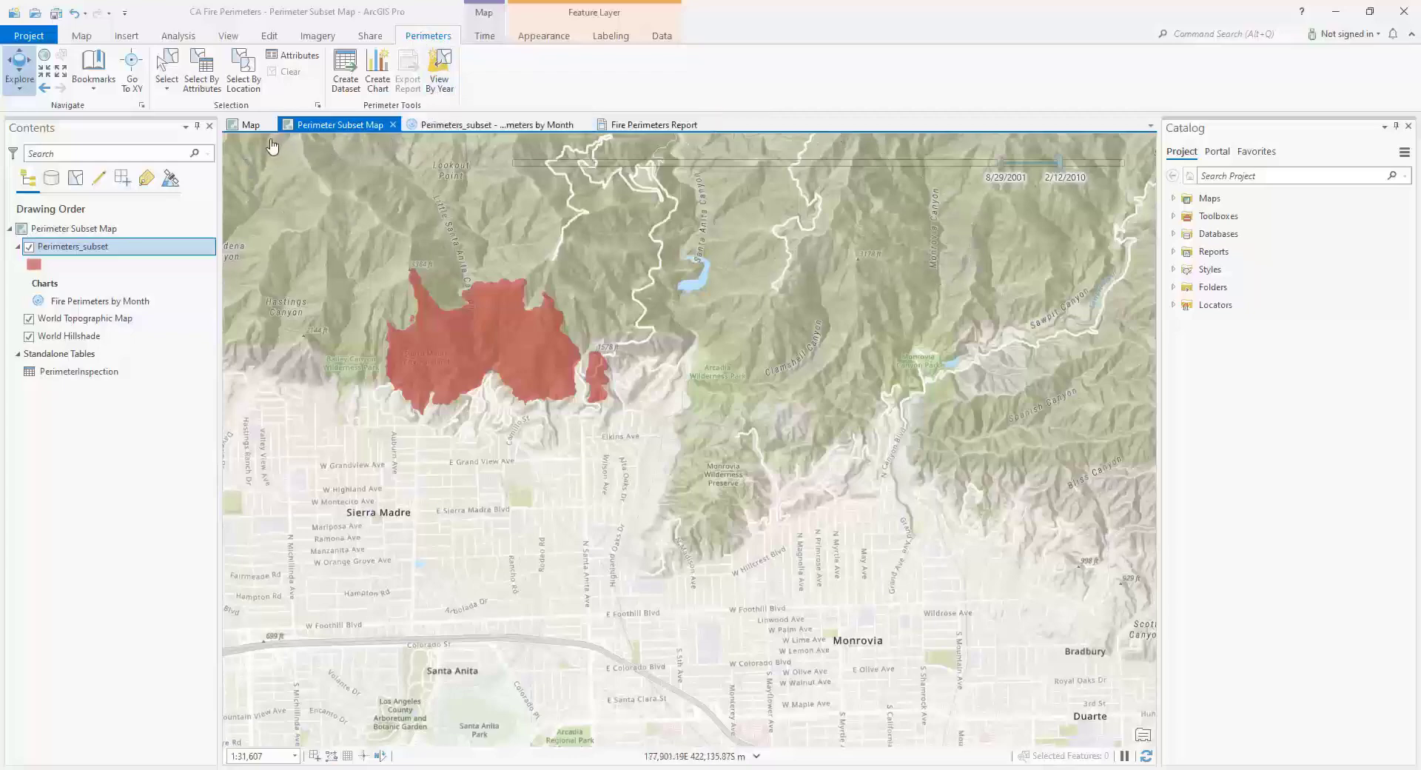
- Set the Perimeters_subset layer's time property to No Time
mouse_move(496, 163)
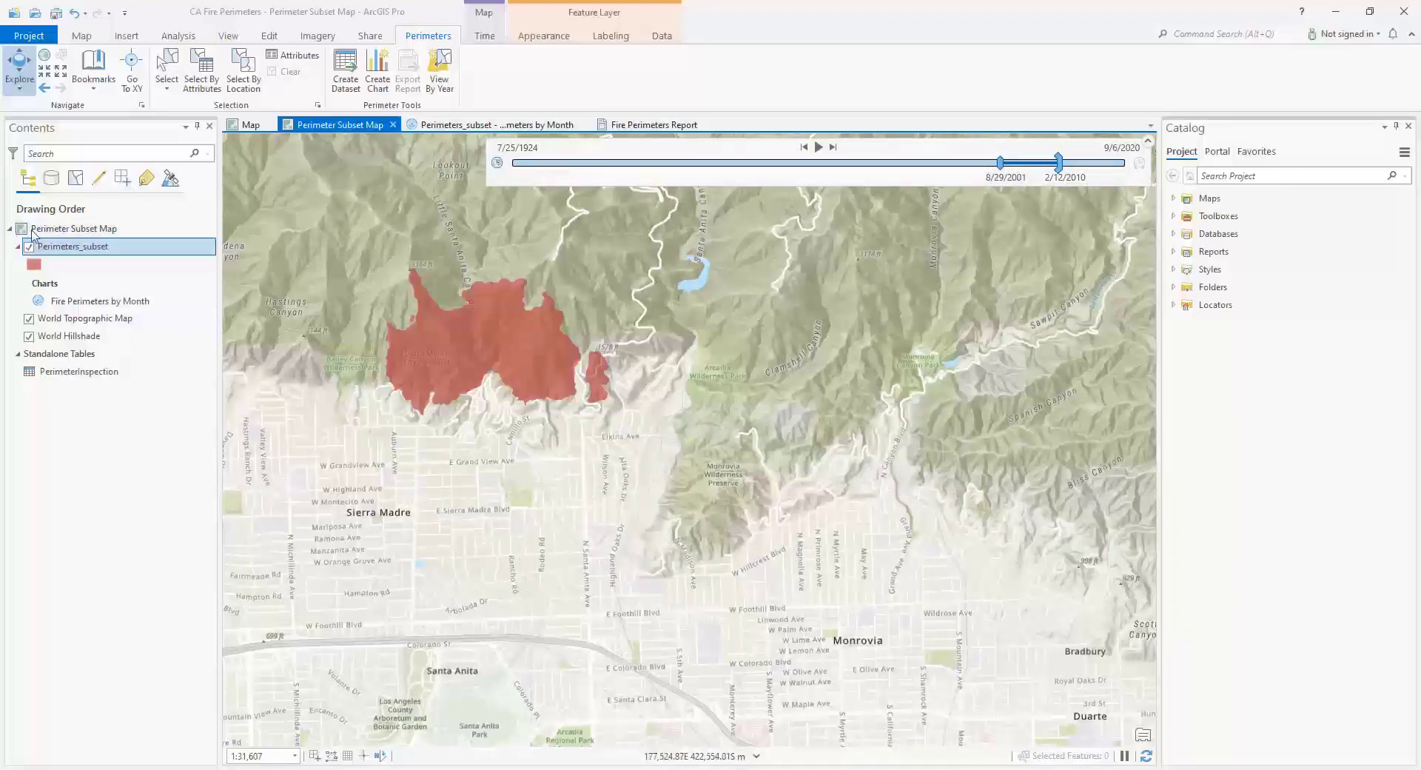
left_click(61, 248)
double_click(62, 247)
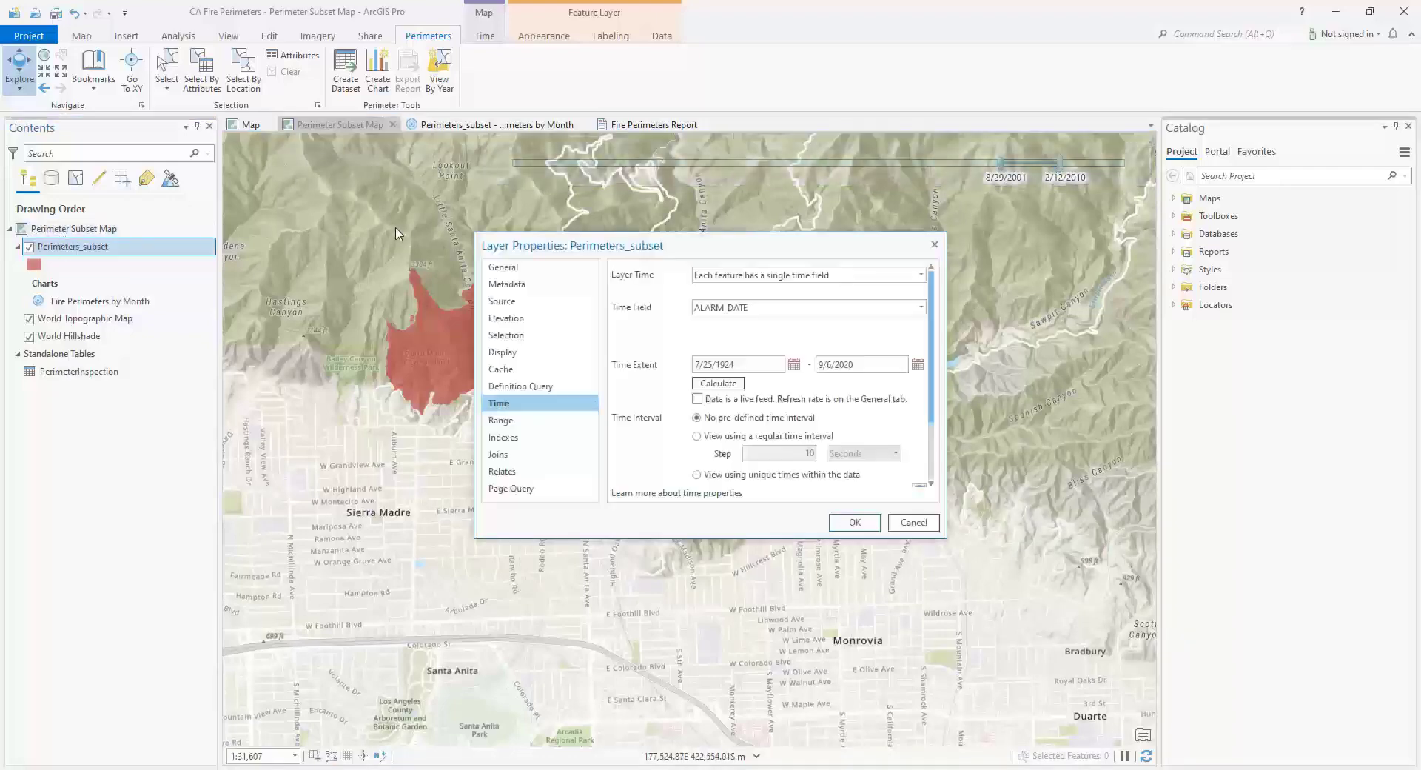
left_click_drag(491, 237, 325, 207)
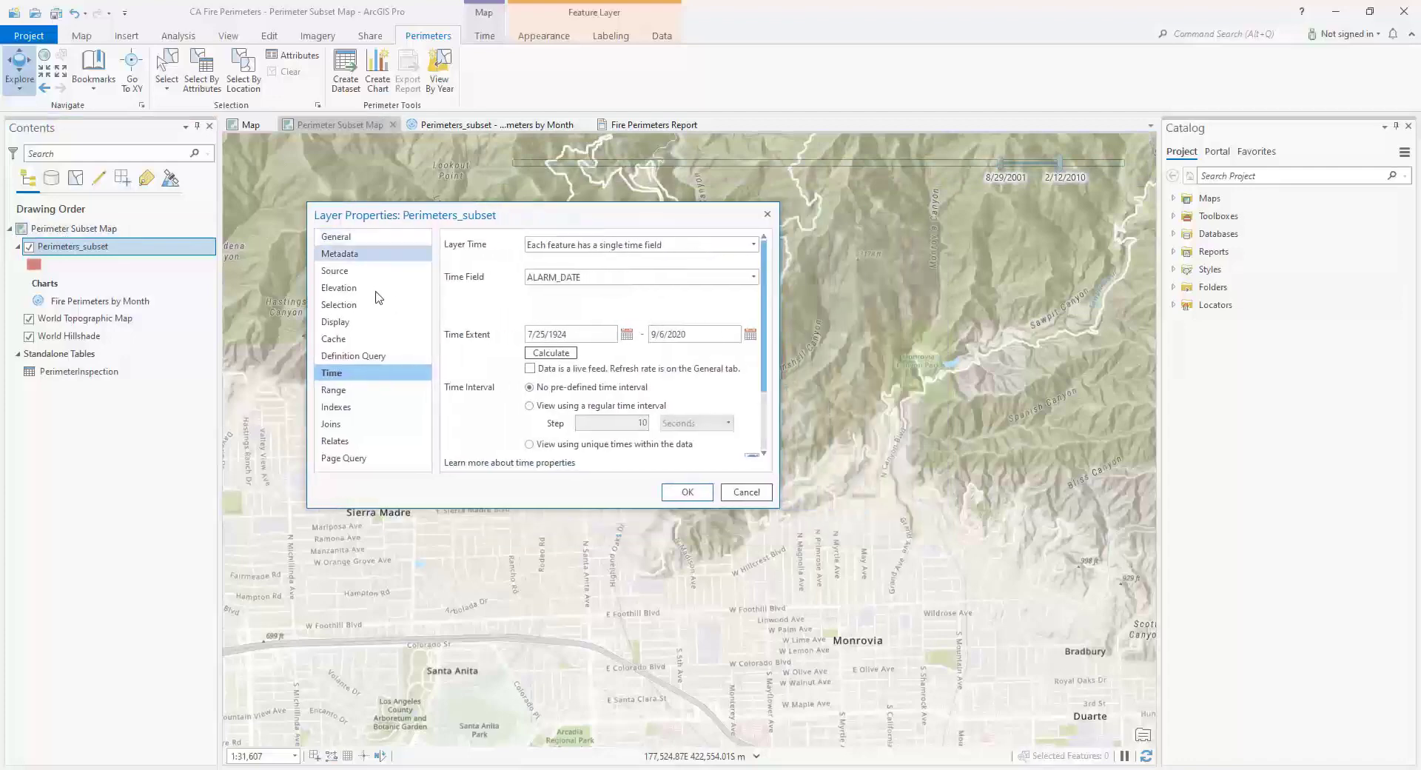
left_click(644, 246)
left_click(600, 262)
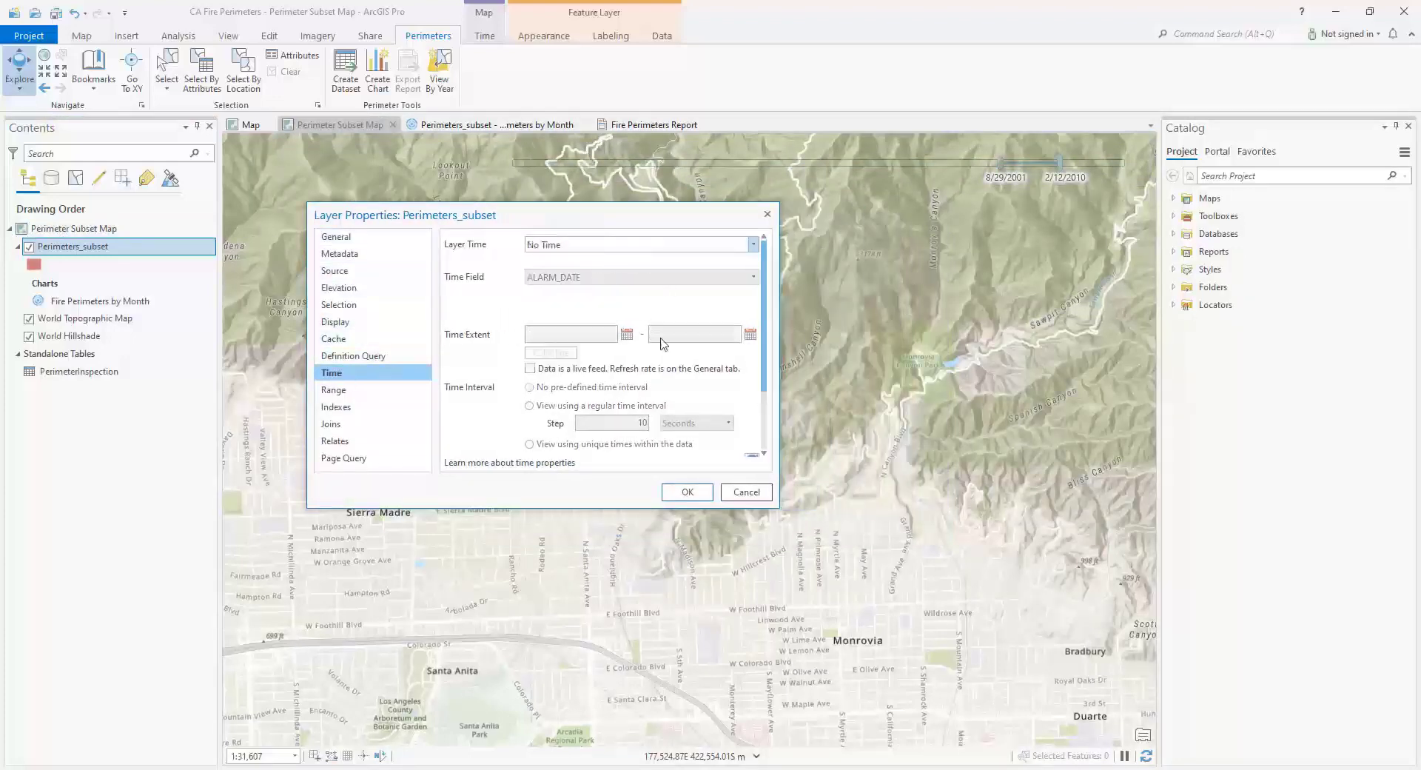
left_click(684, 493)
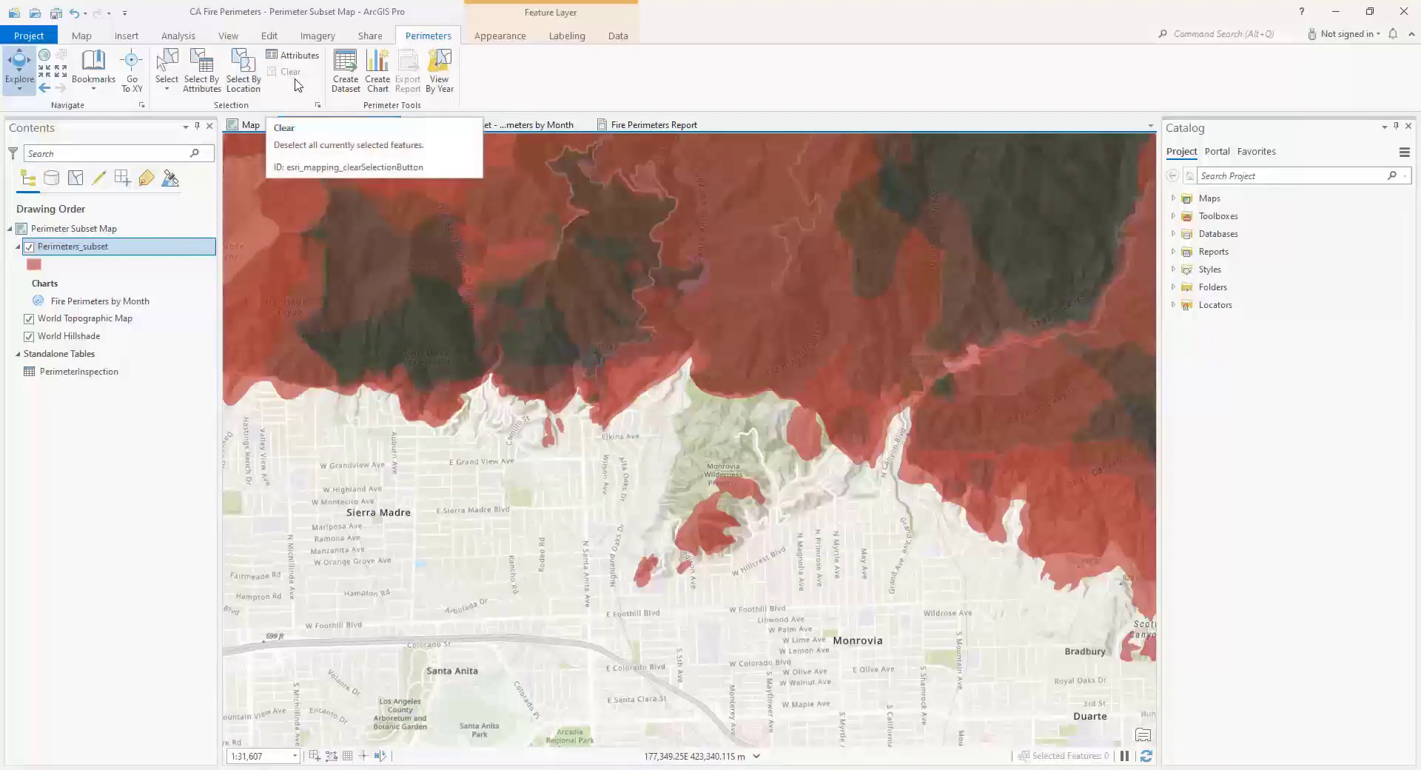
- Run the View By Year perimeter tool on the Perimeters_subset layer
left_click(115, 249)
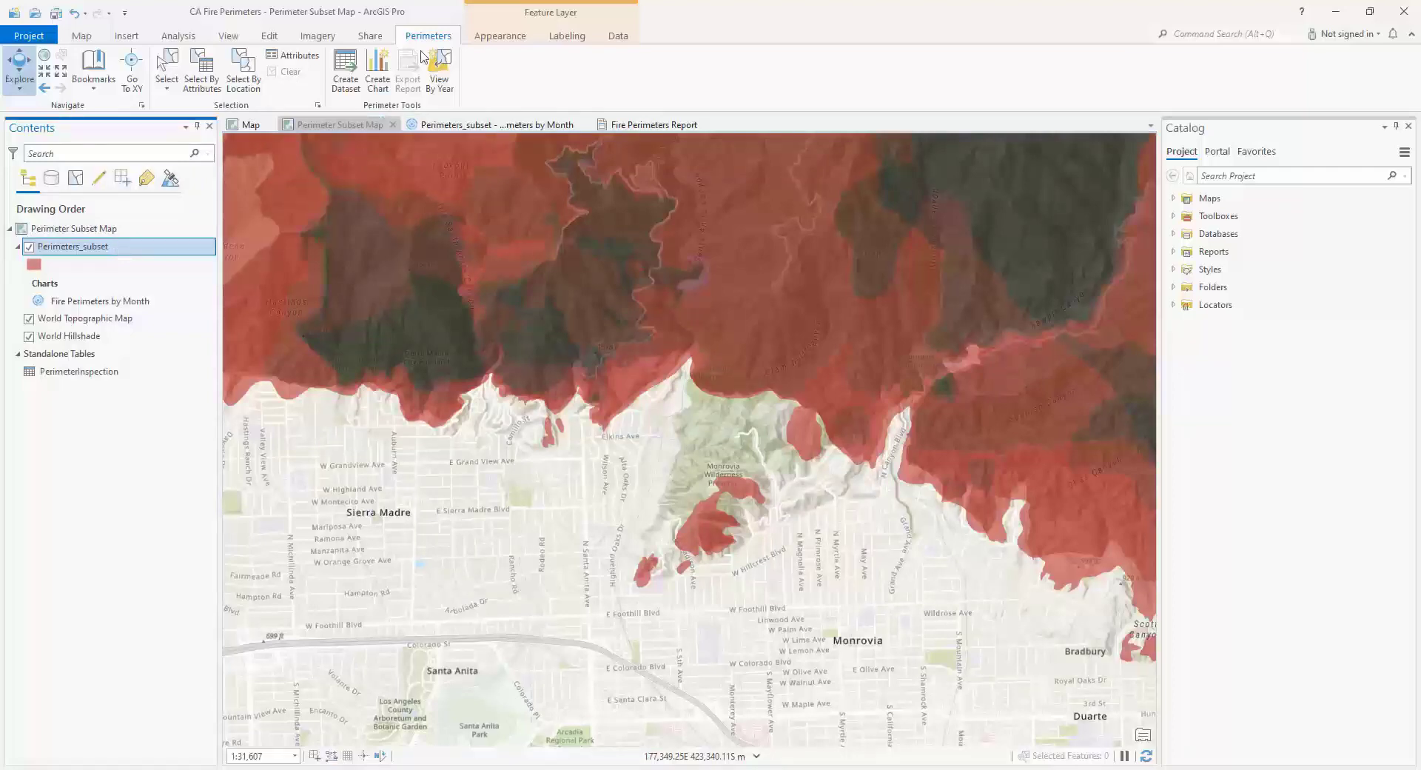
left_click(447, 78)
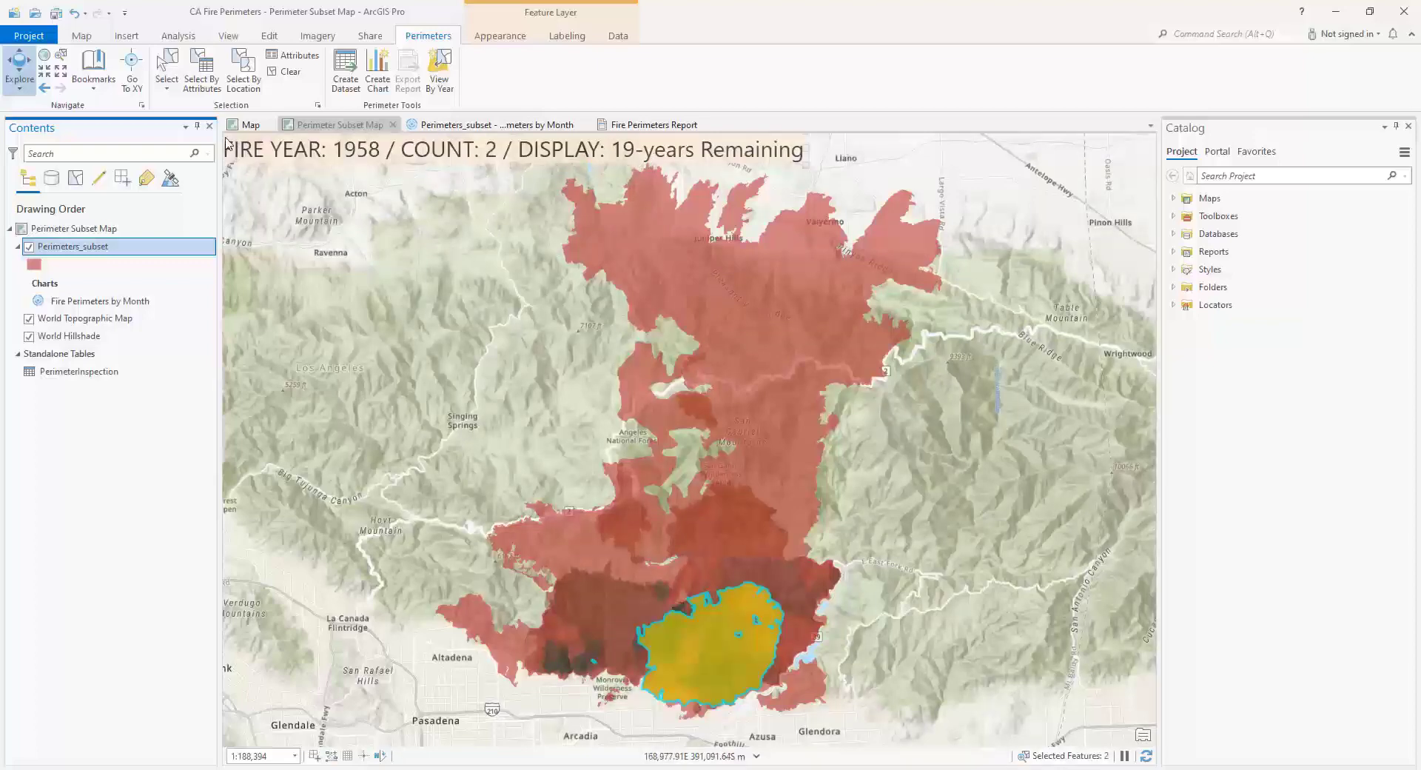
- Change the Perimeter Subset Map's basemap to Imagery Hybrid while the year-by-year display is running
left_click(82, 36)
left_click(191, 88)
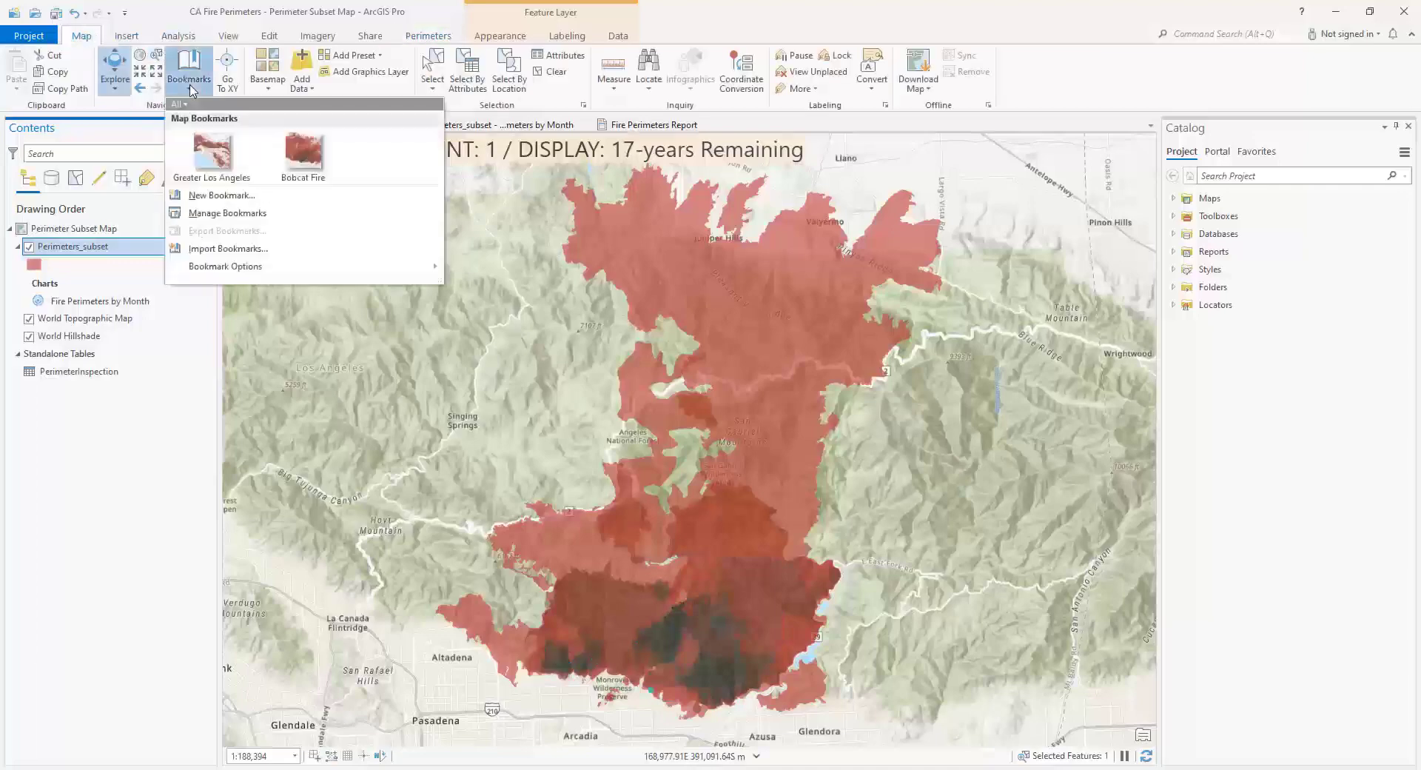
left_click(272, 89)
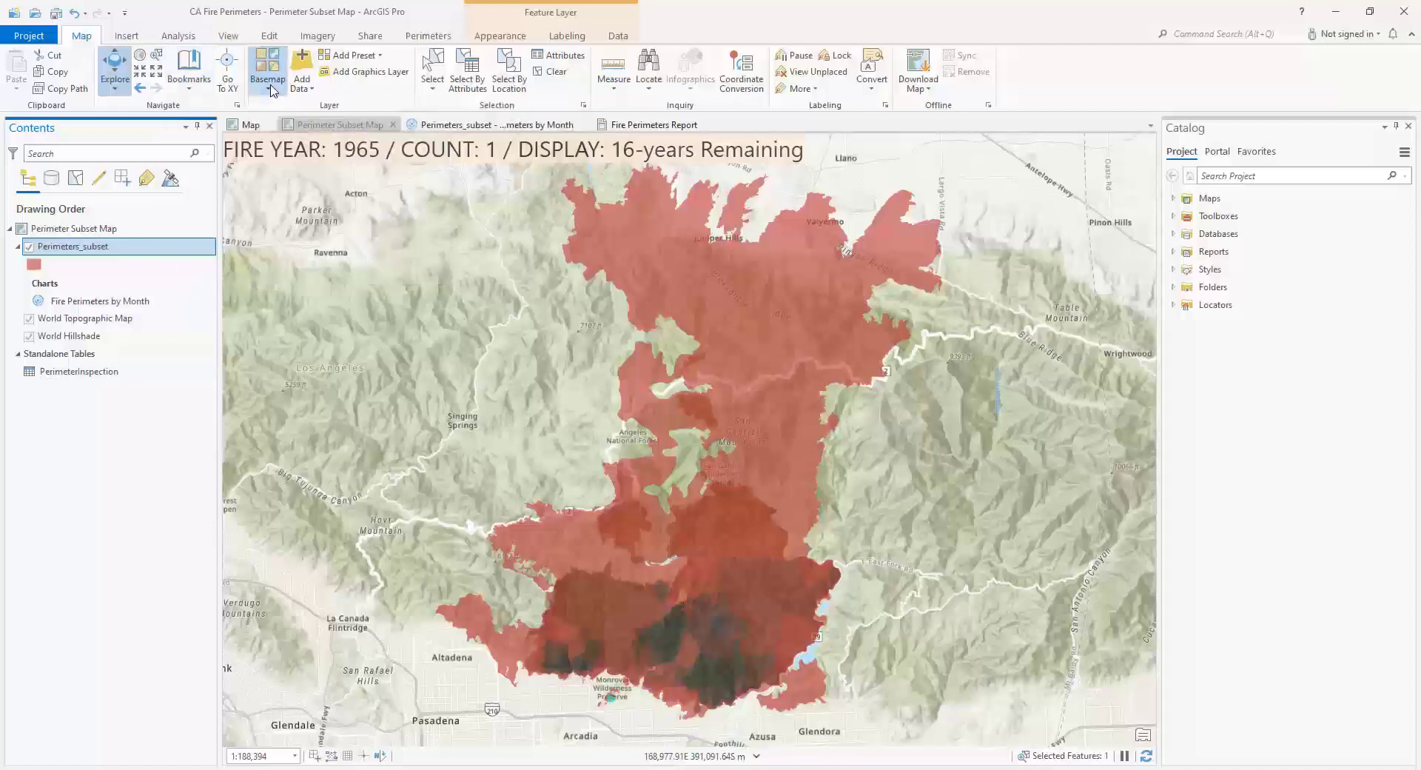
left_click(271, 87)
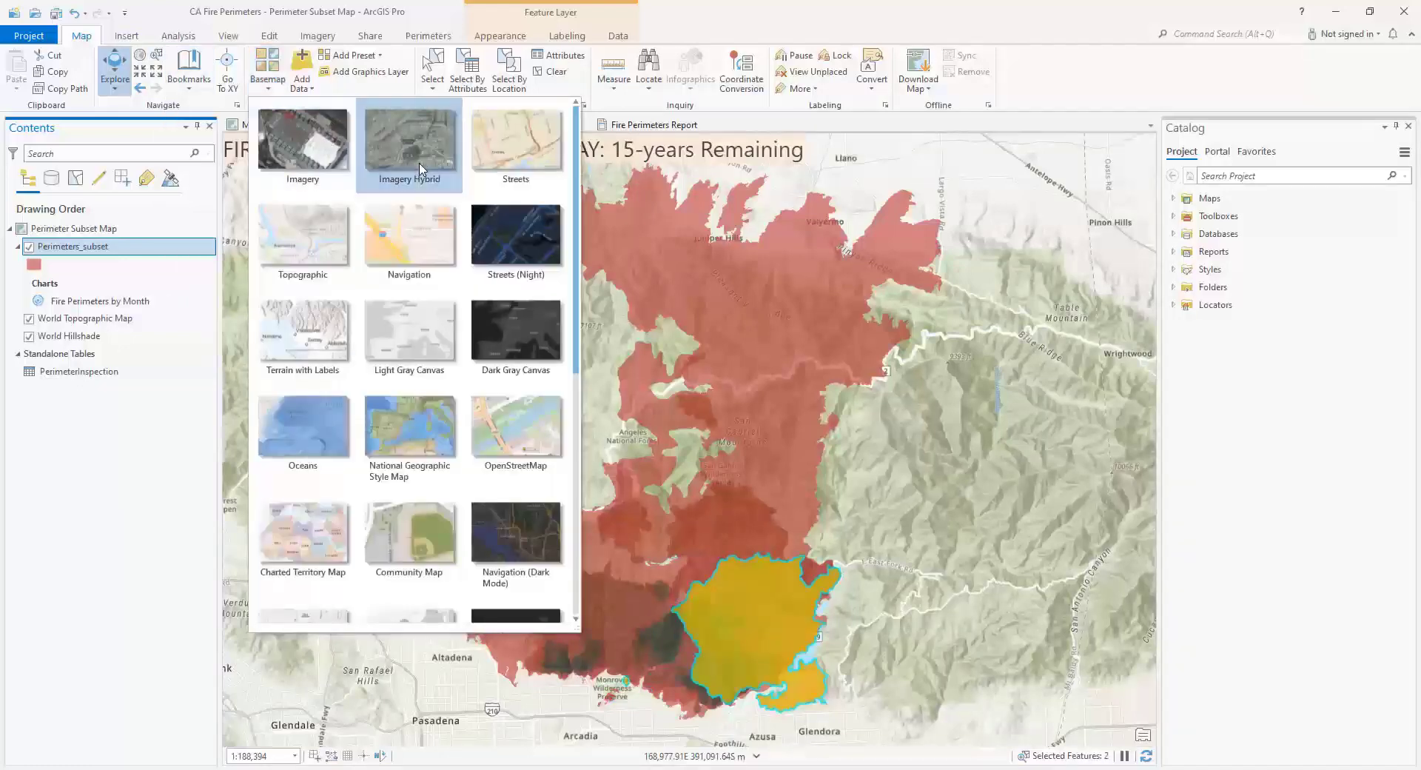
left_click(420, 168)
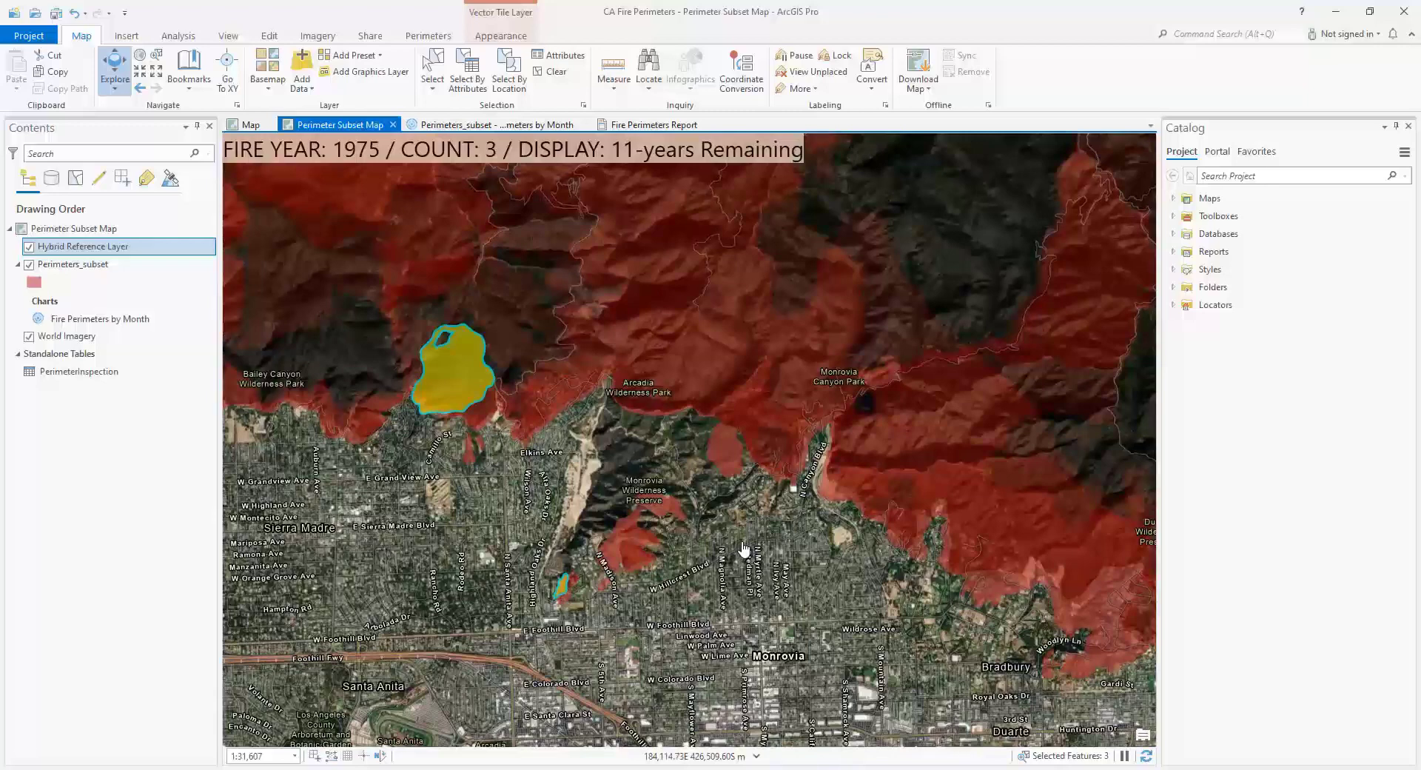
right_click(349, 124)
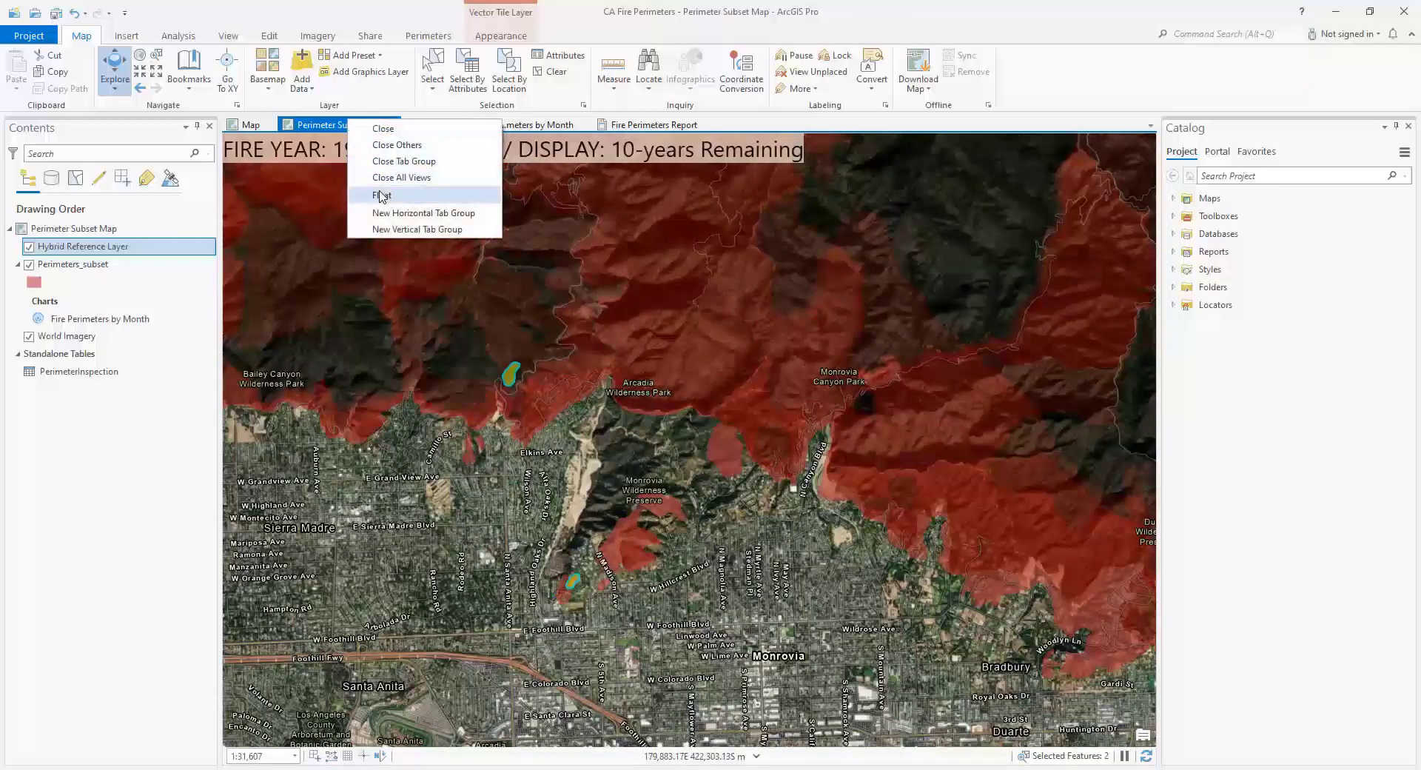
left_click(748, 557)
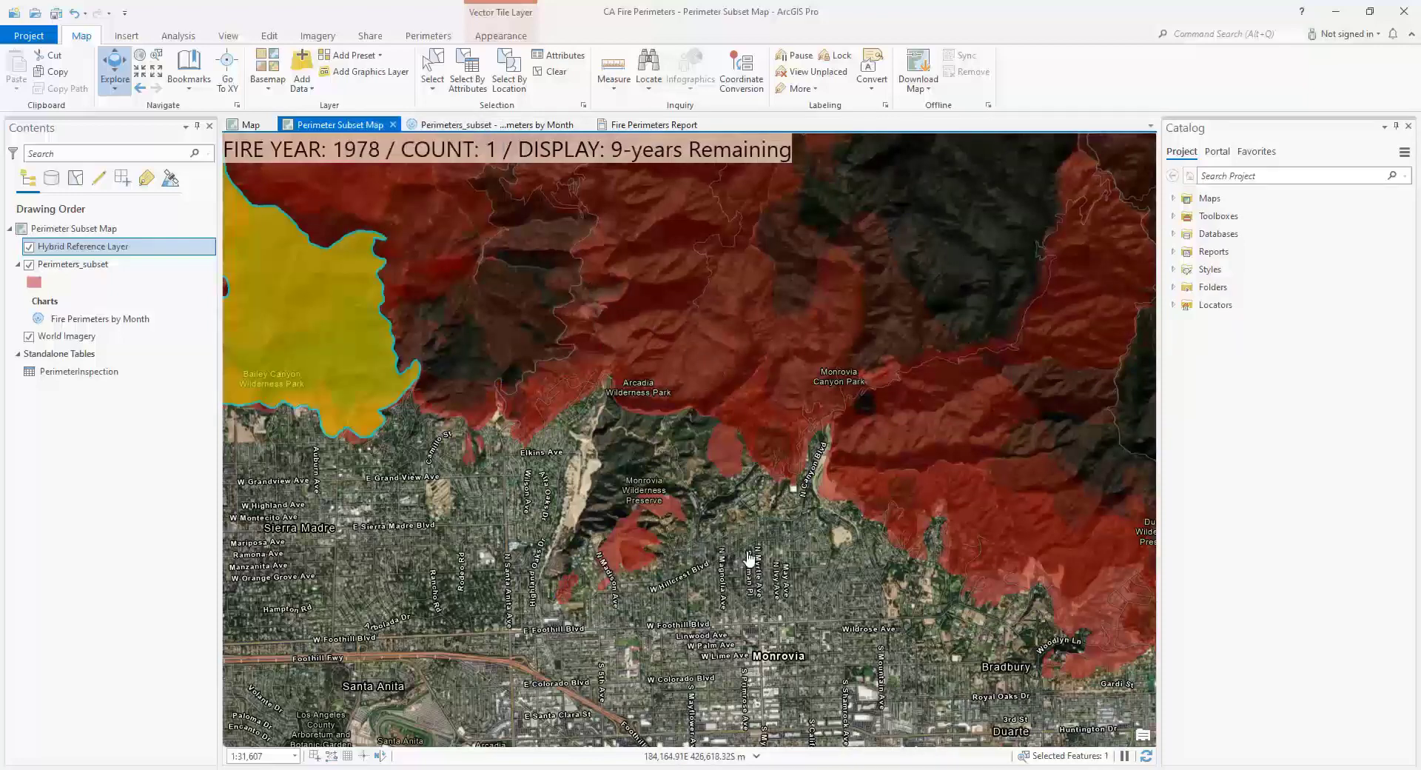